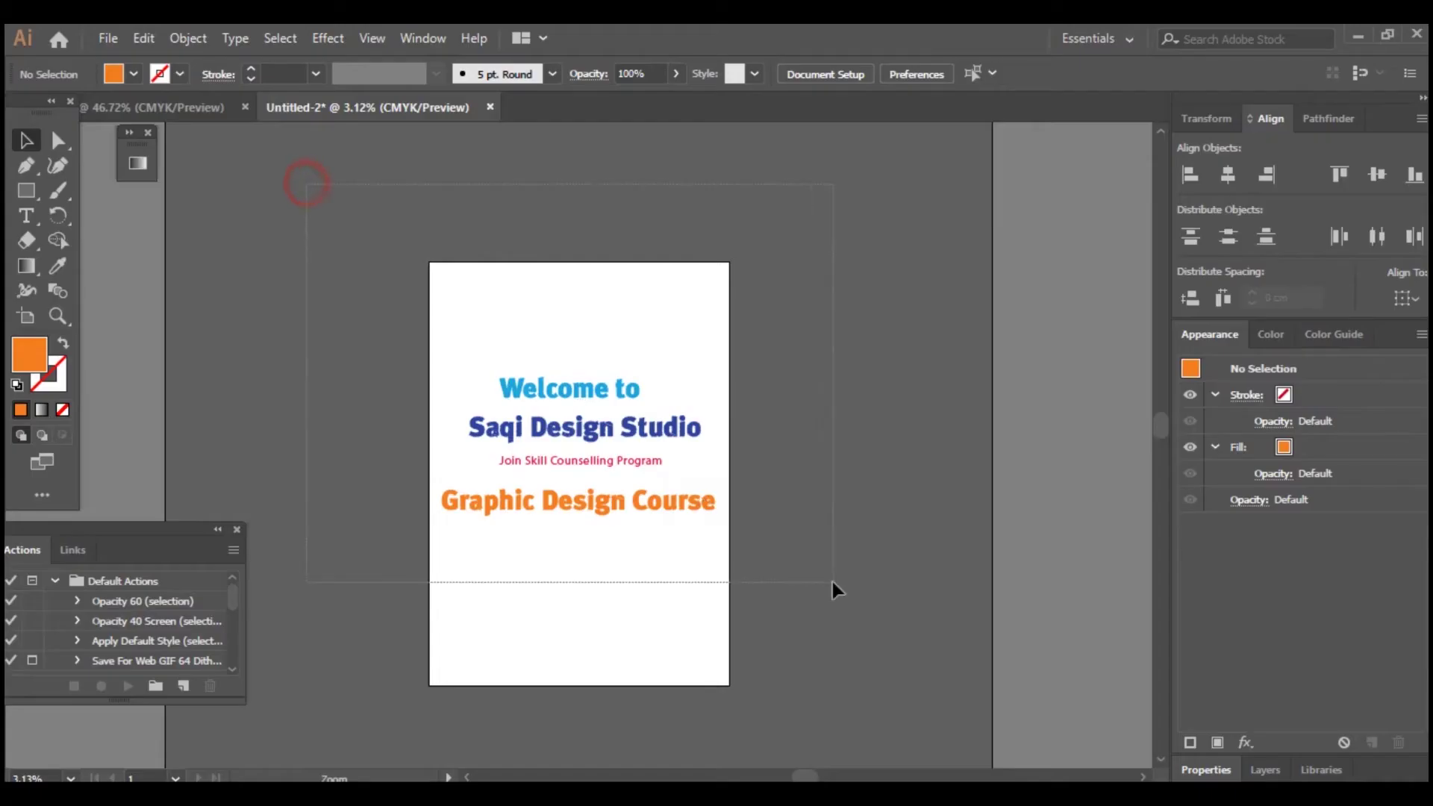
{"action": "scroll", "coordinate": [835, 589], "scroll_direction": "up", "scroll_amount": 2}
{"action": "scroll", "coordinate": [834, 590], "scroll_direction": "down", "scroll_amount": 1}
{"action": "scroll", "coordinate": [832, 590], "scroll_direction": "down", "scroll_amount": 1}
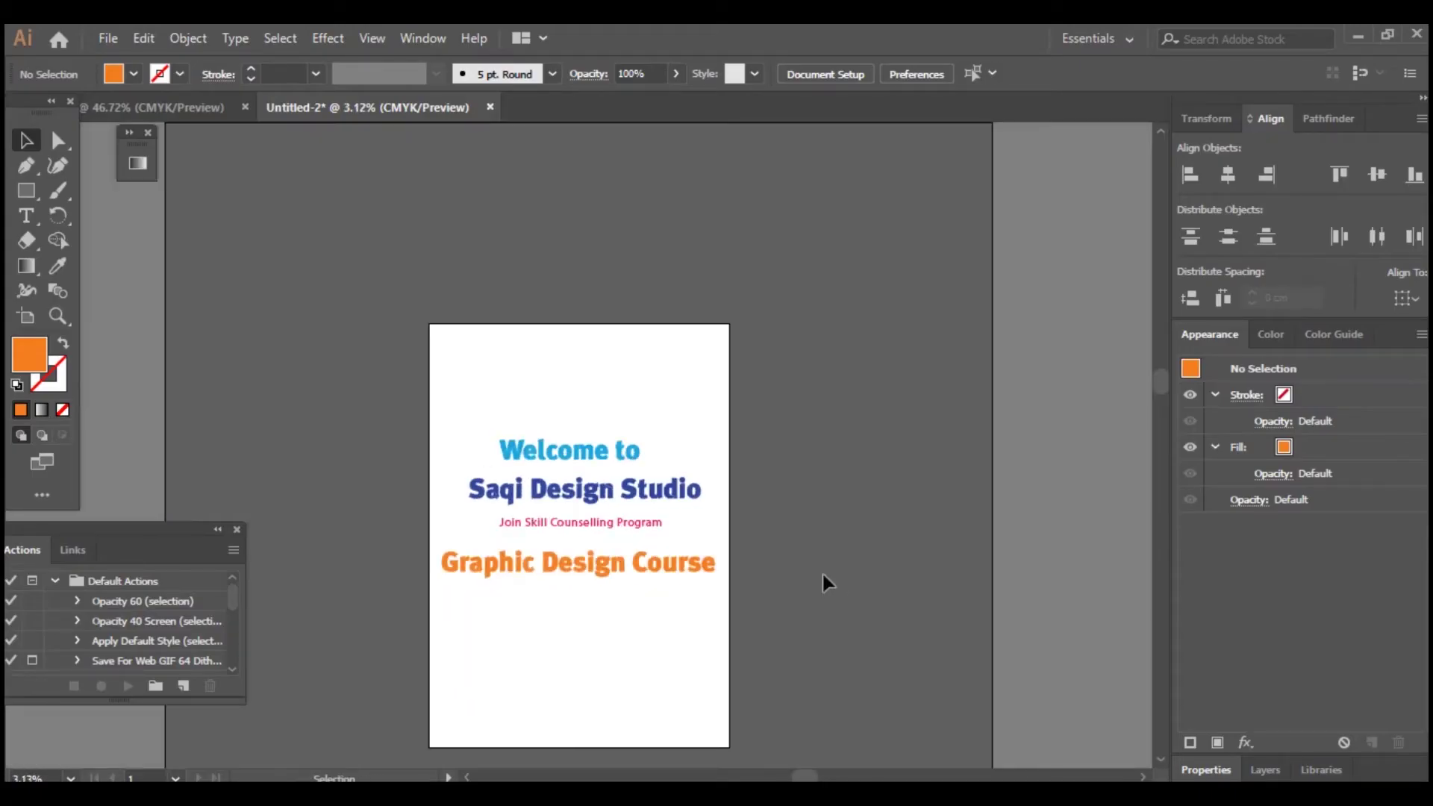
{"action": "left_click_drag", "start_coordinate": [890, 755], "coordinate": [900, 772]}
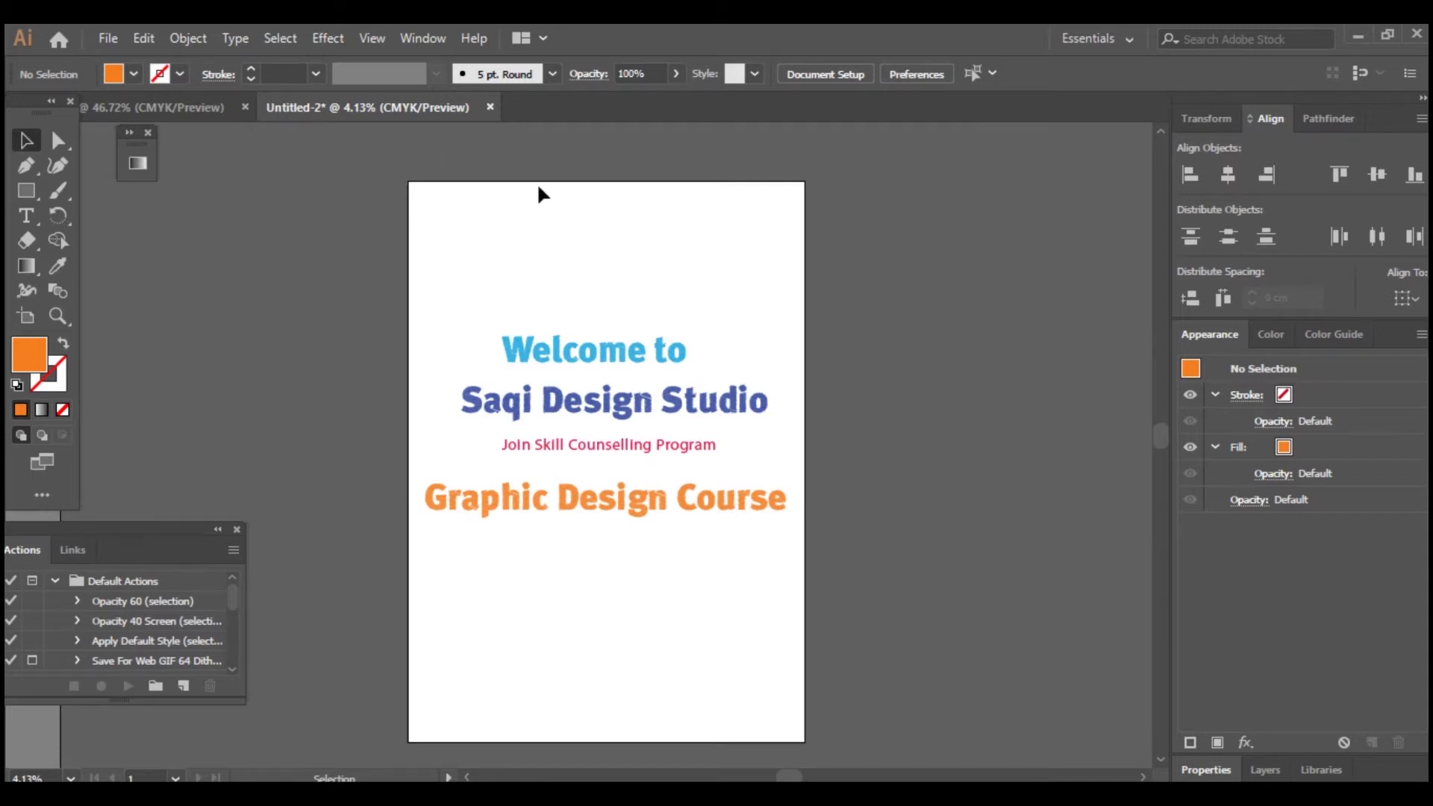
{"action": "key", "text": "ctrl+minus"}
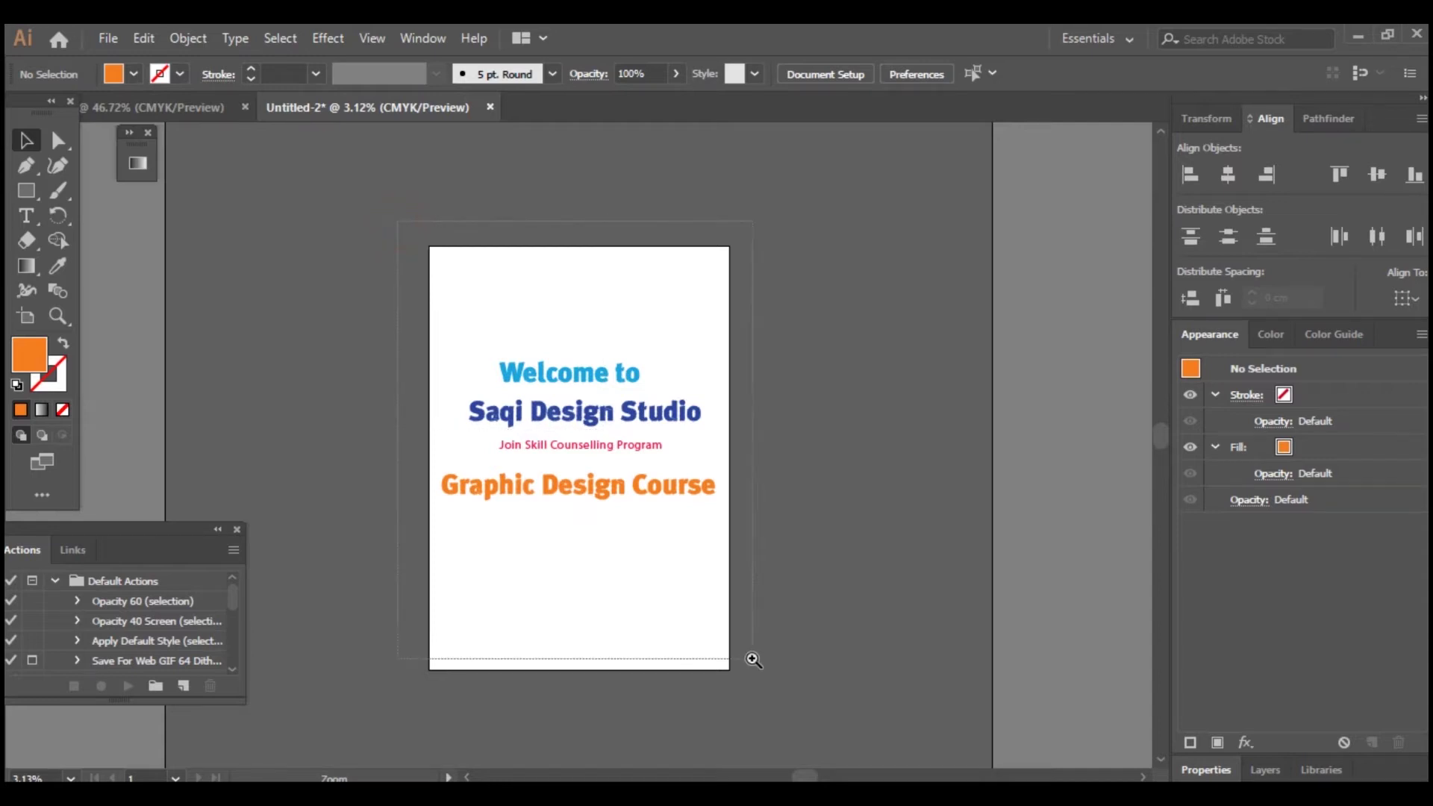
{"action": "left_click_drag", "start_coordinate": [752, 659], "coordinate": [756, 666]}
{"action": "key", "text": "ctrl+minus"}
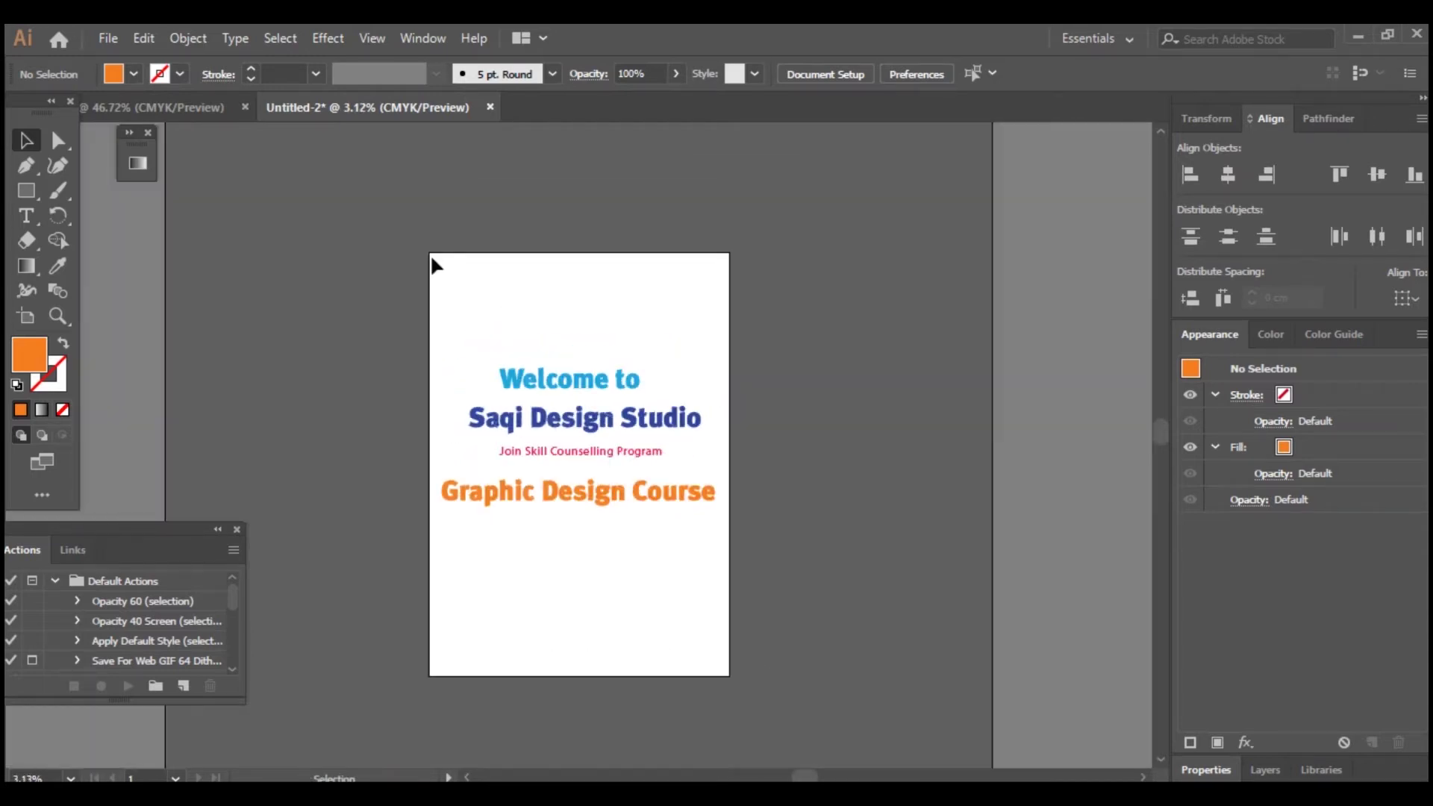
Switch to the Untitled-1 course page and zoom in on its Drawing and Basic Shape rows
{"action": "left_click", "coordinate": [164, 120]}
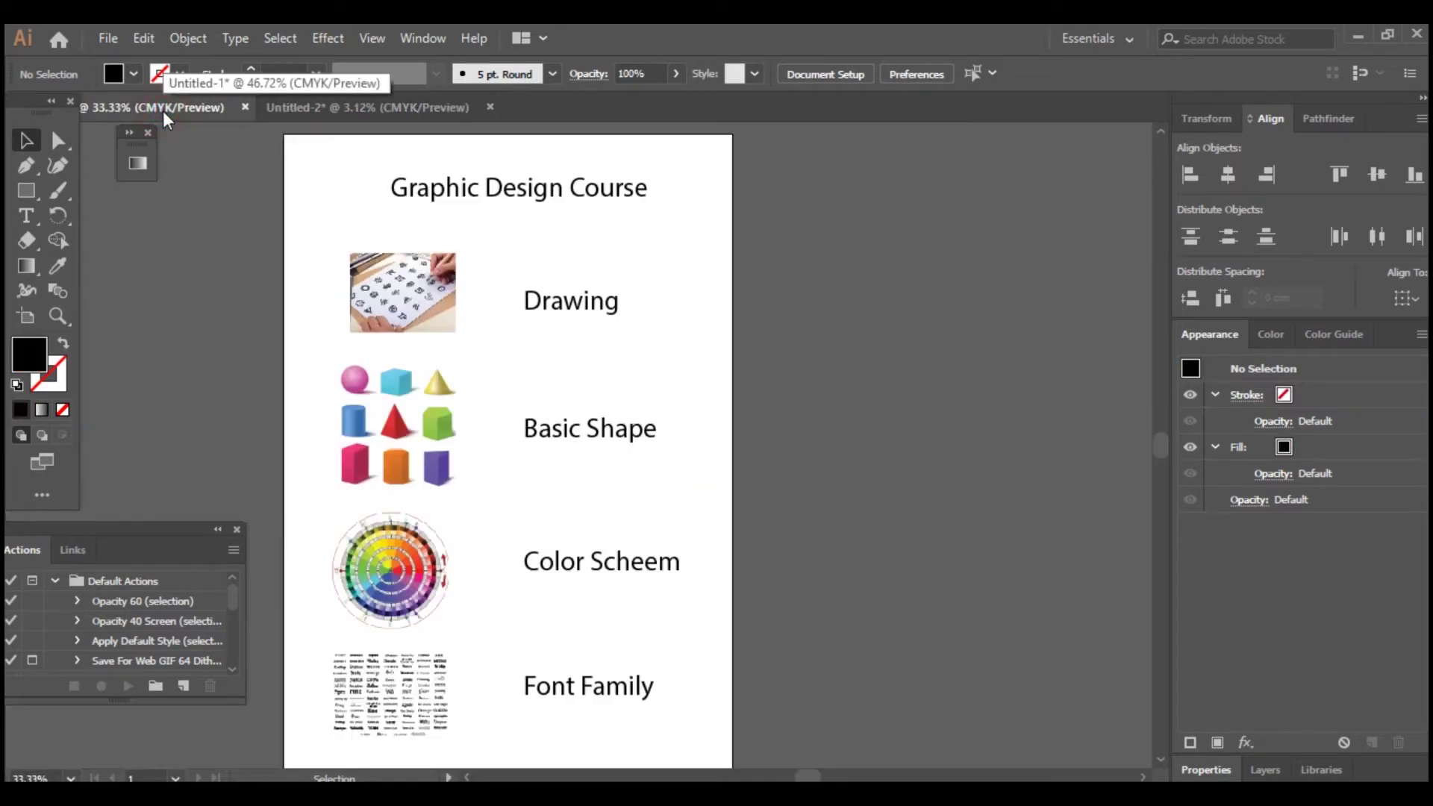
{"action": "key", "text": "ctrl+minus"}
{"action": "key", "text": "ctrl+minus"}
{"action": "key", "text": "ctrl+minus"}
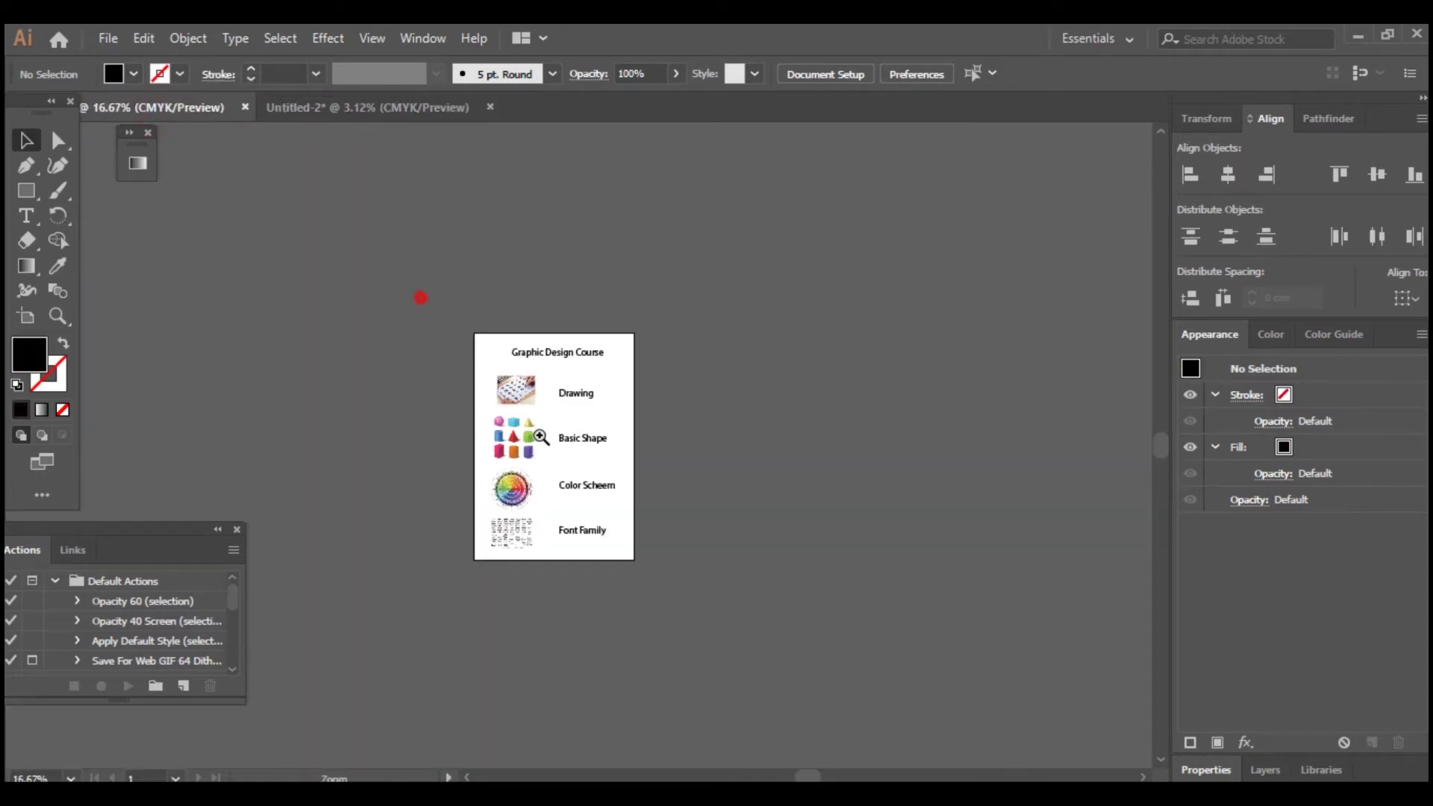
{"action": "key", "text": "ctrl+0"}
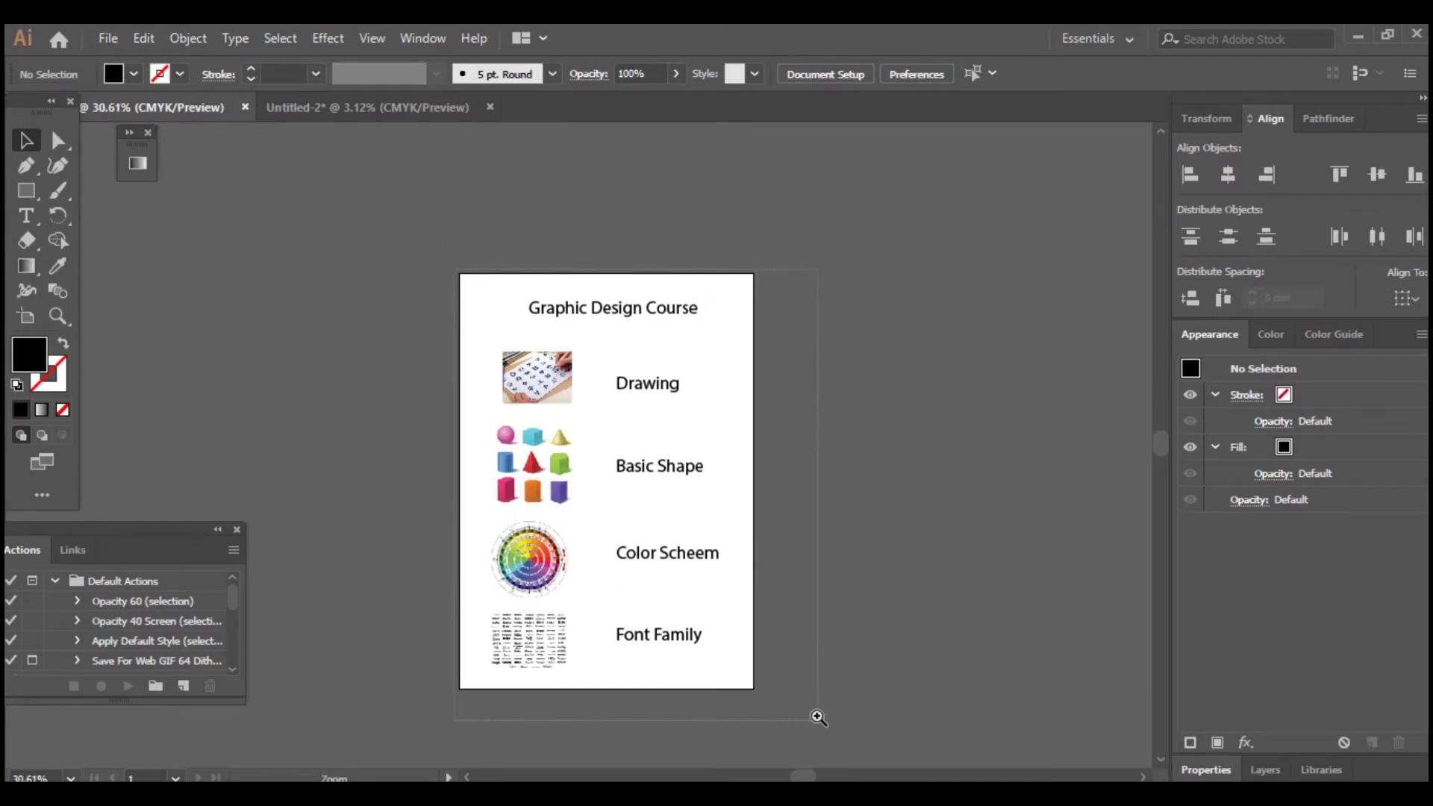
{"action": "left_click_drag", "start_coordinate": [797, 705], "coordinate": [772, 707]}
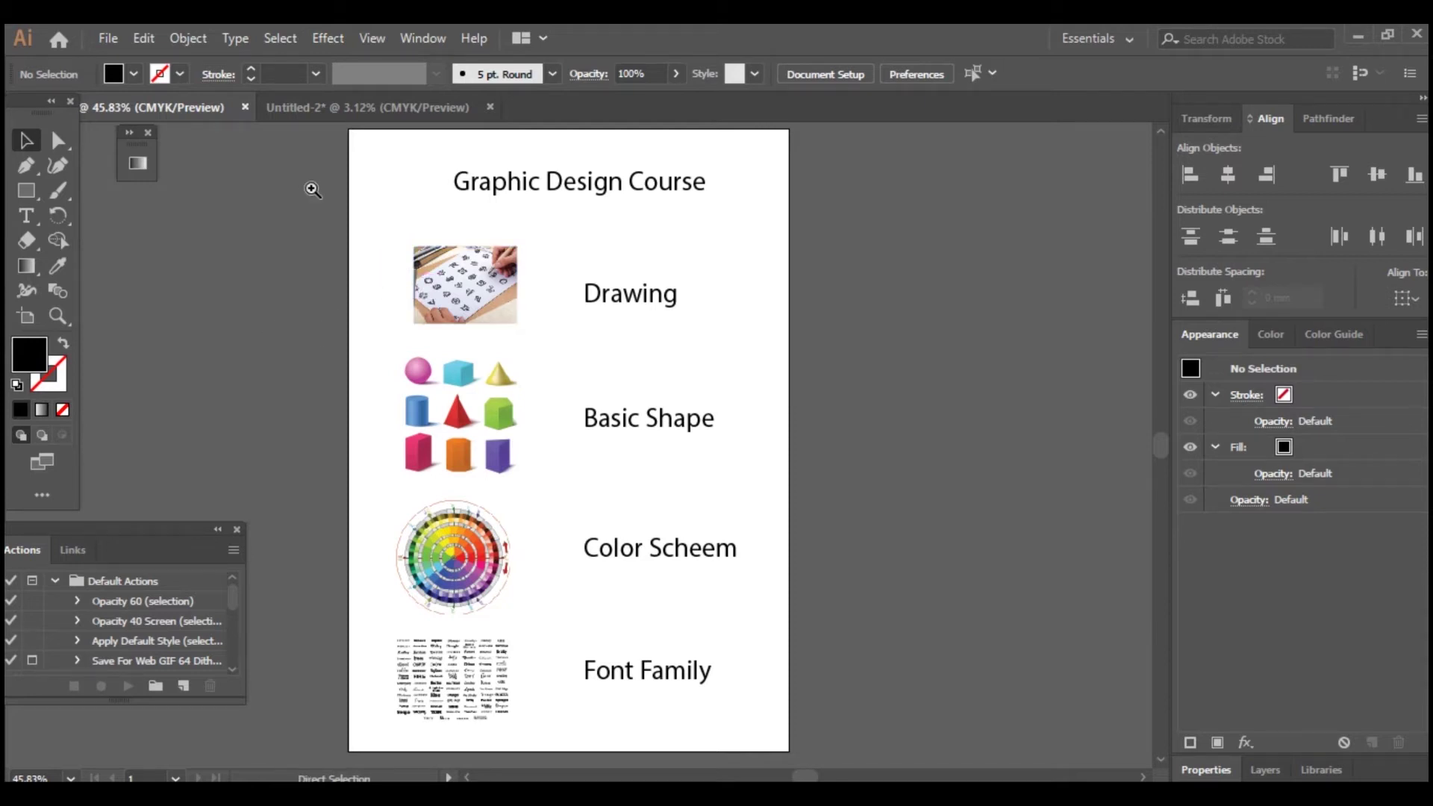
{"action": "left_click_drag", "start_coordinate": [427, 215], "coordinate": [847, 377]}
{"action": "key", "text": "ctrl+minus"}
{"action": "key", "text": "ctrl+minus"}
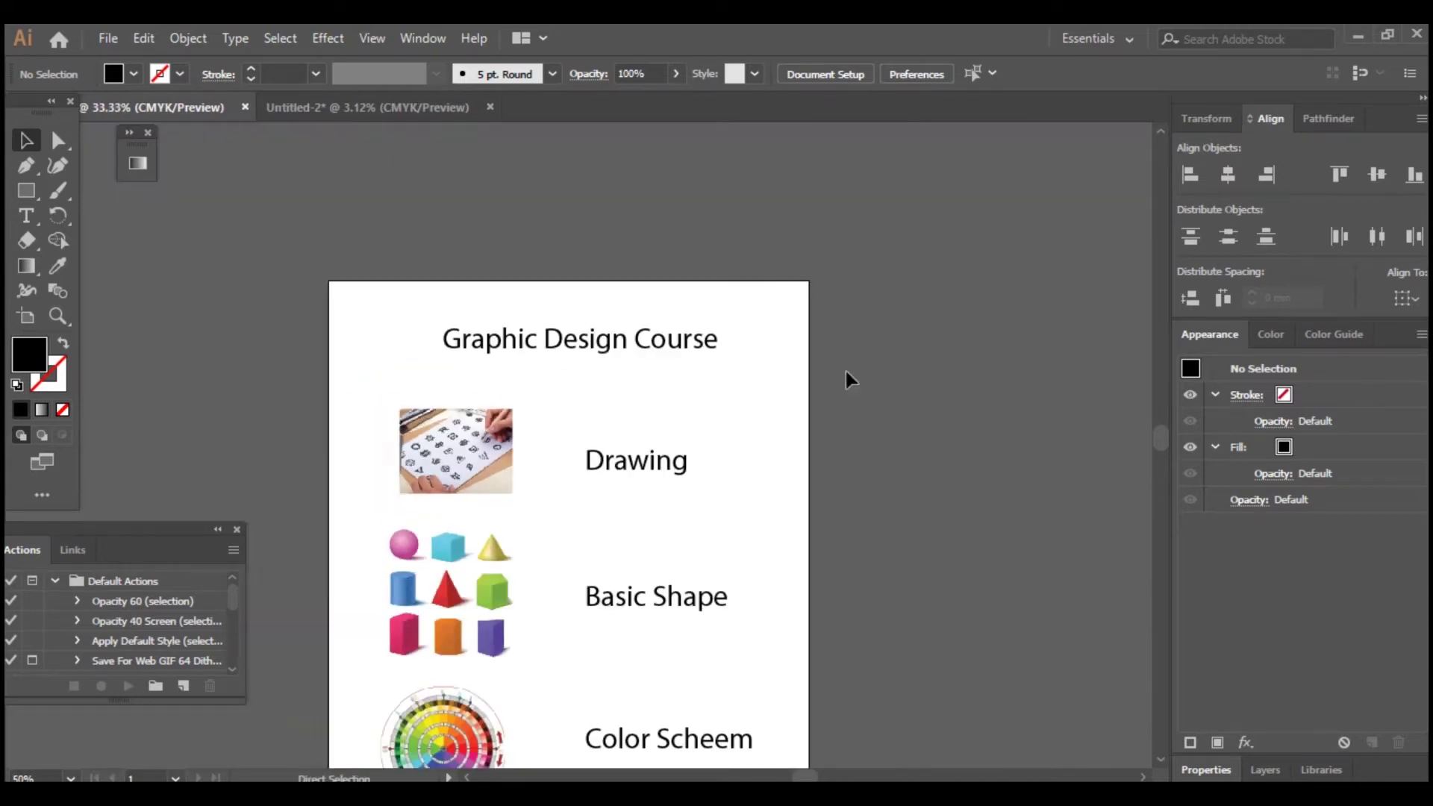
{"action": "key", "text": "ctrl+minus"}
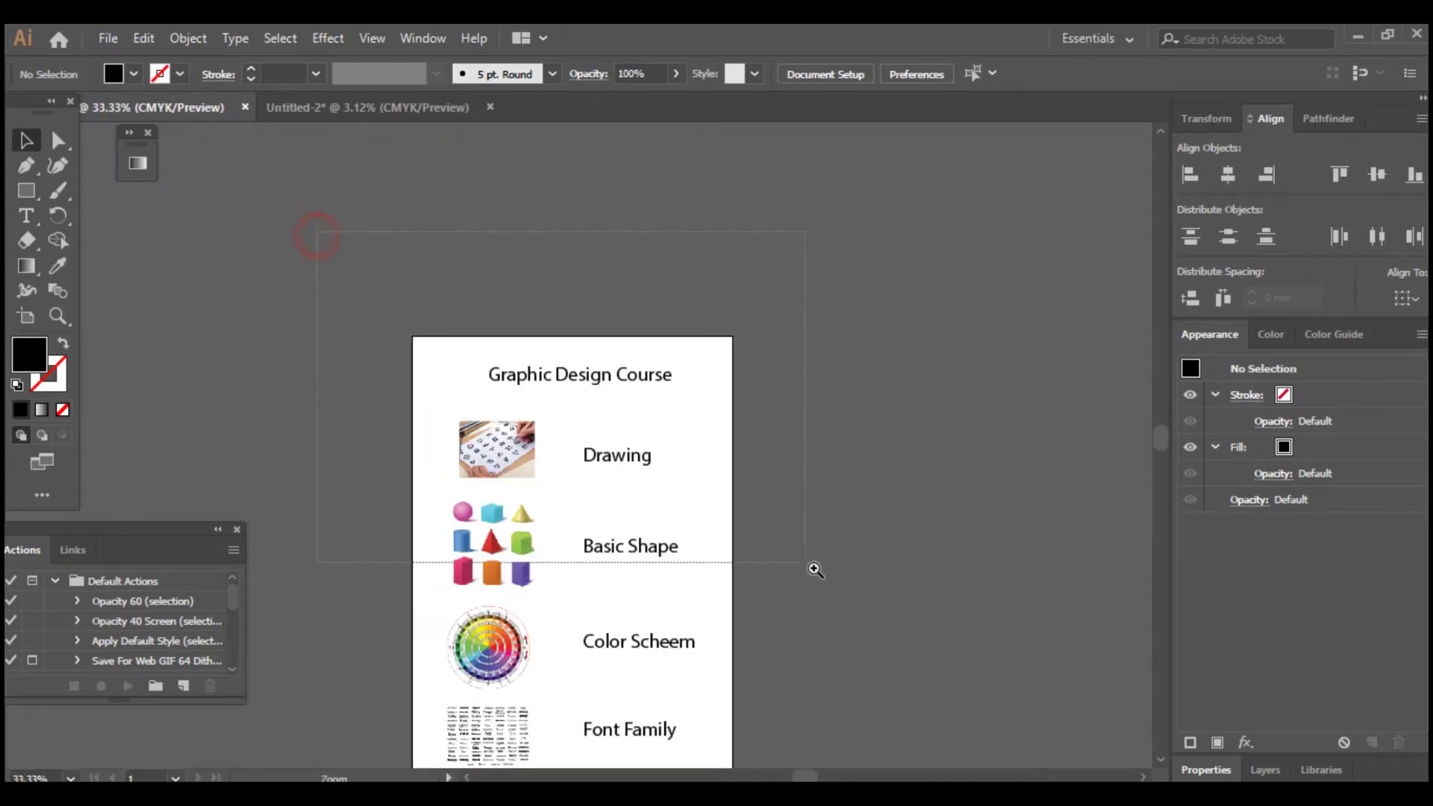
{"action": "left_click_drag", "start_coordinate": [815, 570], "coordinate": [854, 617]}
{"action": "left_click", "coordinate": [25, 193]}
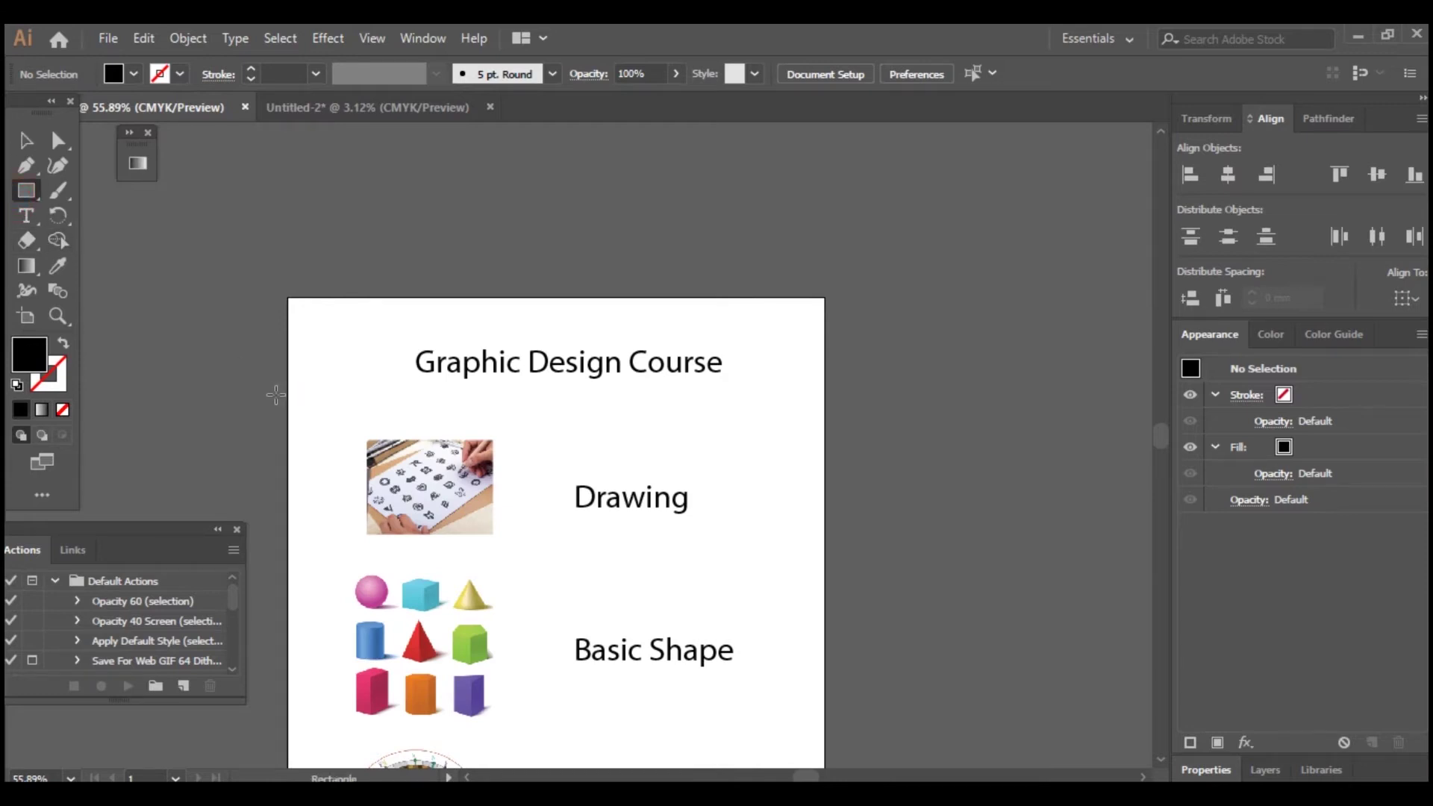
Draw a rectangle around the Drawing row with no fill and a 5 pt black stroke
{"action": "left_click_drag", "start_coordinate": [276, 394], "coordinate": [831, 565]}
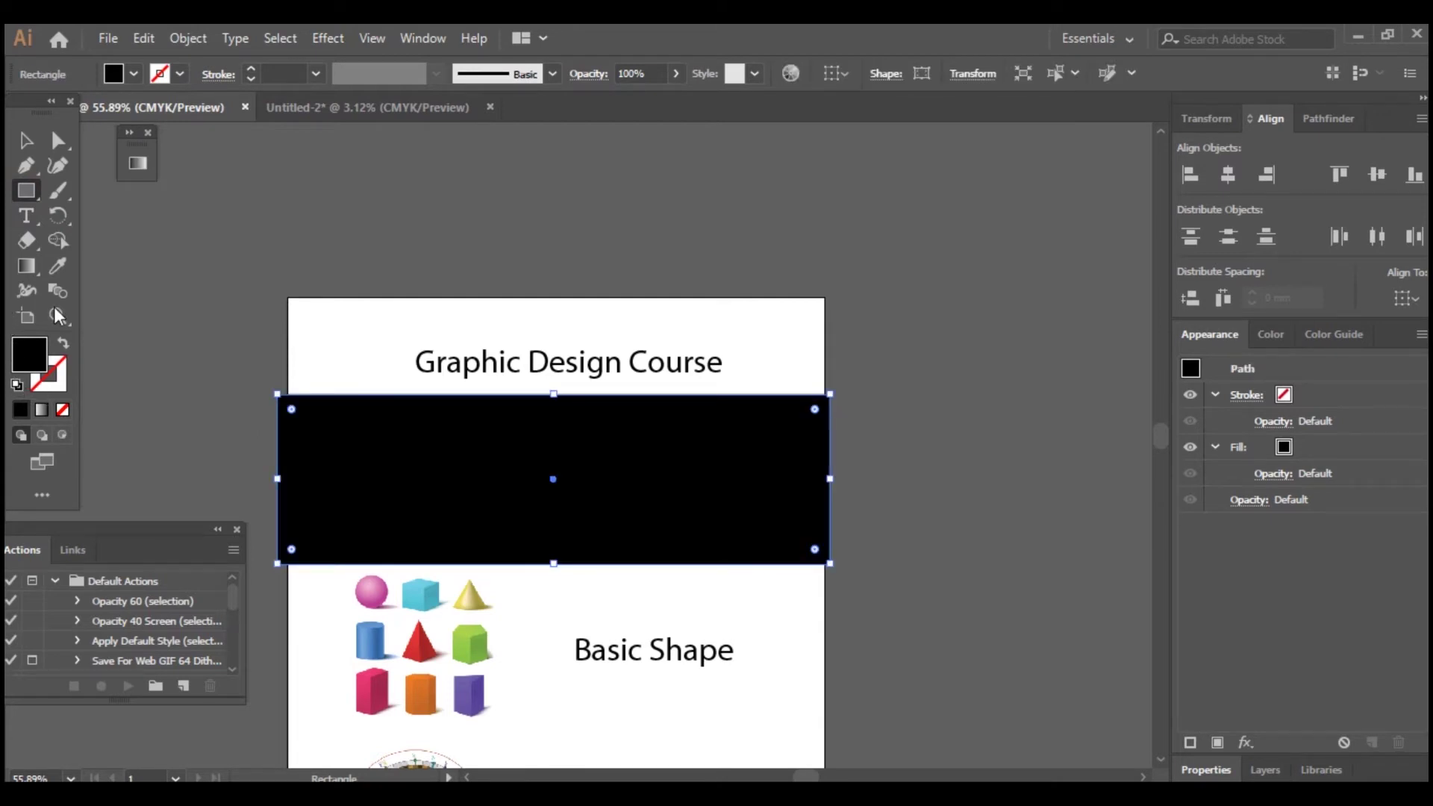
{"action": "left_click", "coordinate": [66, 345]}
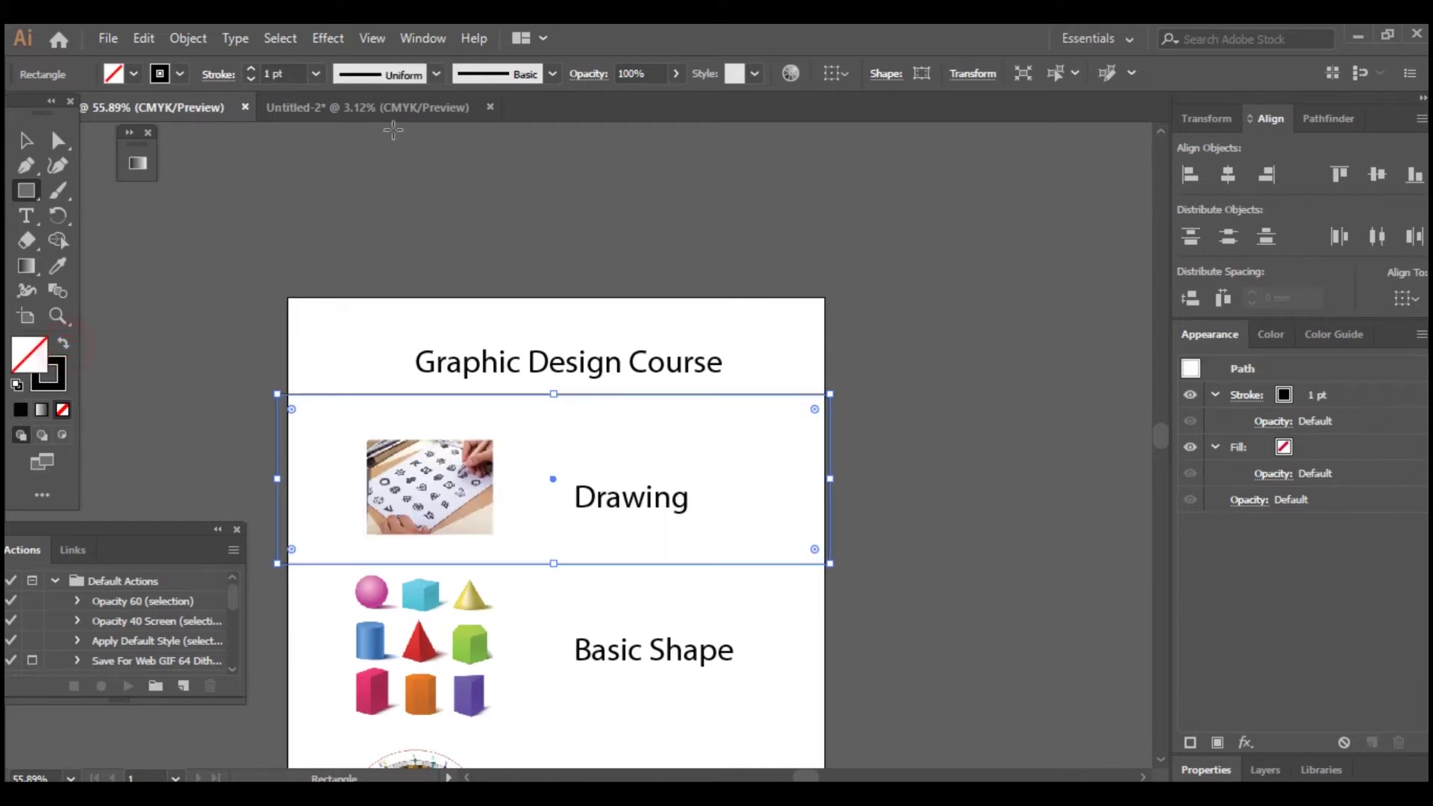
{"action": "left_click", "coordinate": [322, 78]}
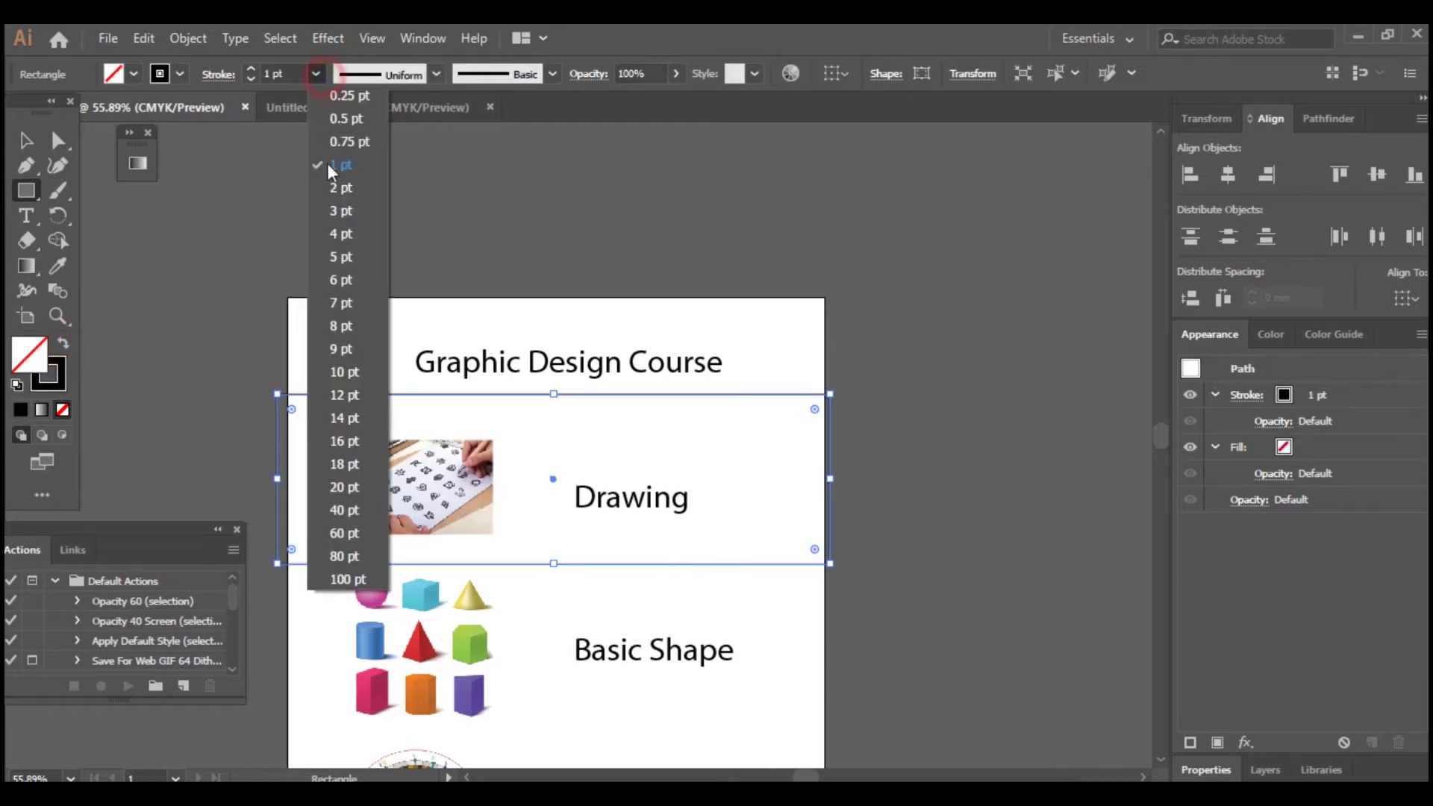
{"action": "left_click", "coordinate": [340, 256]}
{"action": "key", "text": "ctrl+space"}
{"action": "left_click_drag", "start_coordinate": [228, 288], "coordinate": [938, 636]}
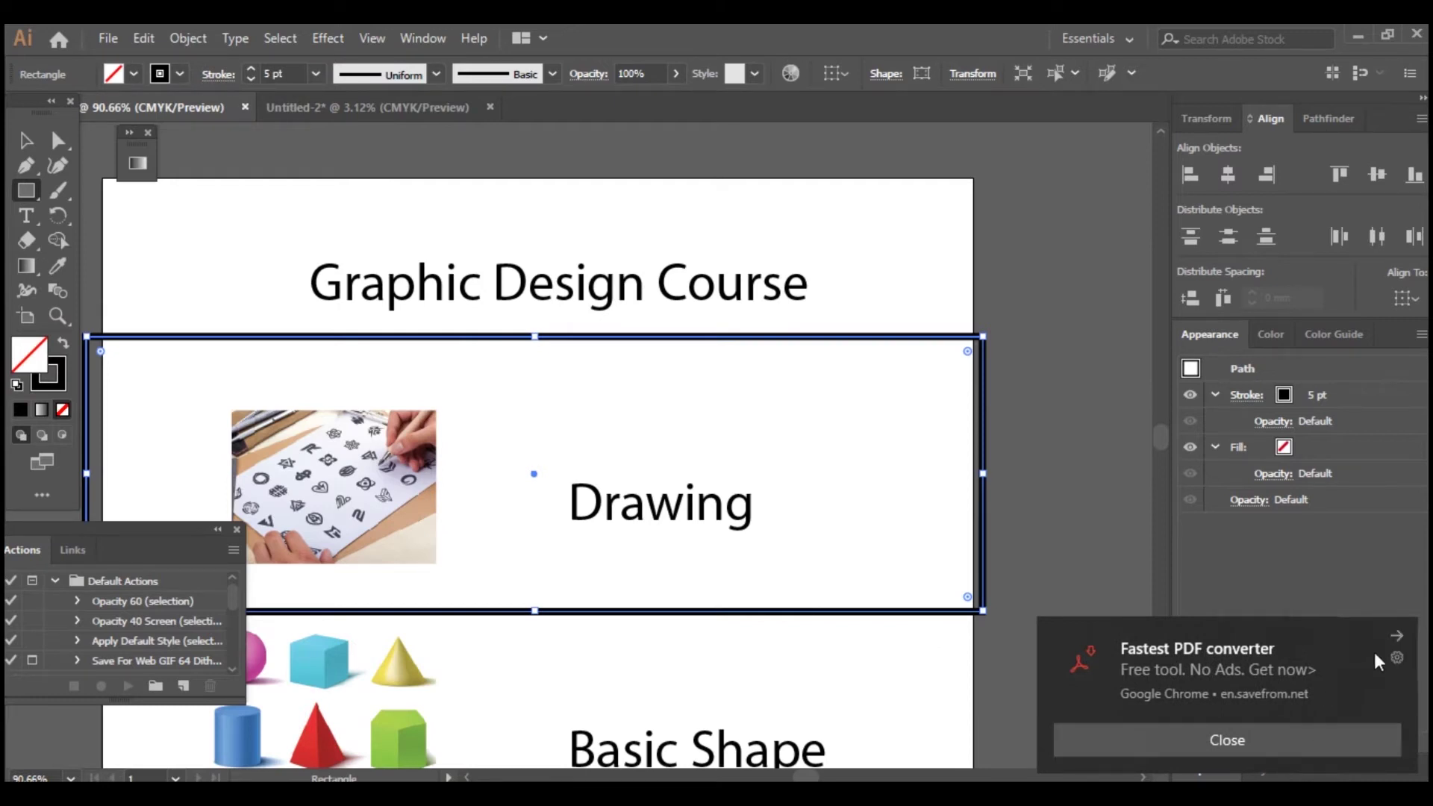
Dismiss the browser notification and zoom in to check the boxed Drawing row
{"action": "left_click", "coordinate": [1395, 640]}
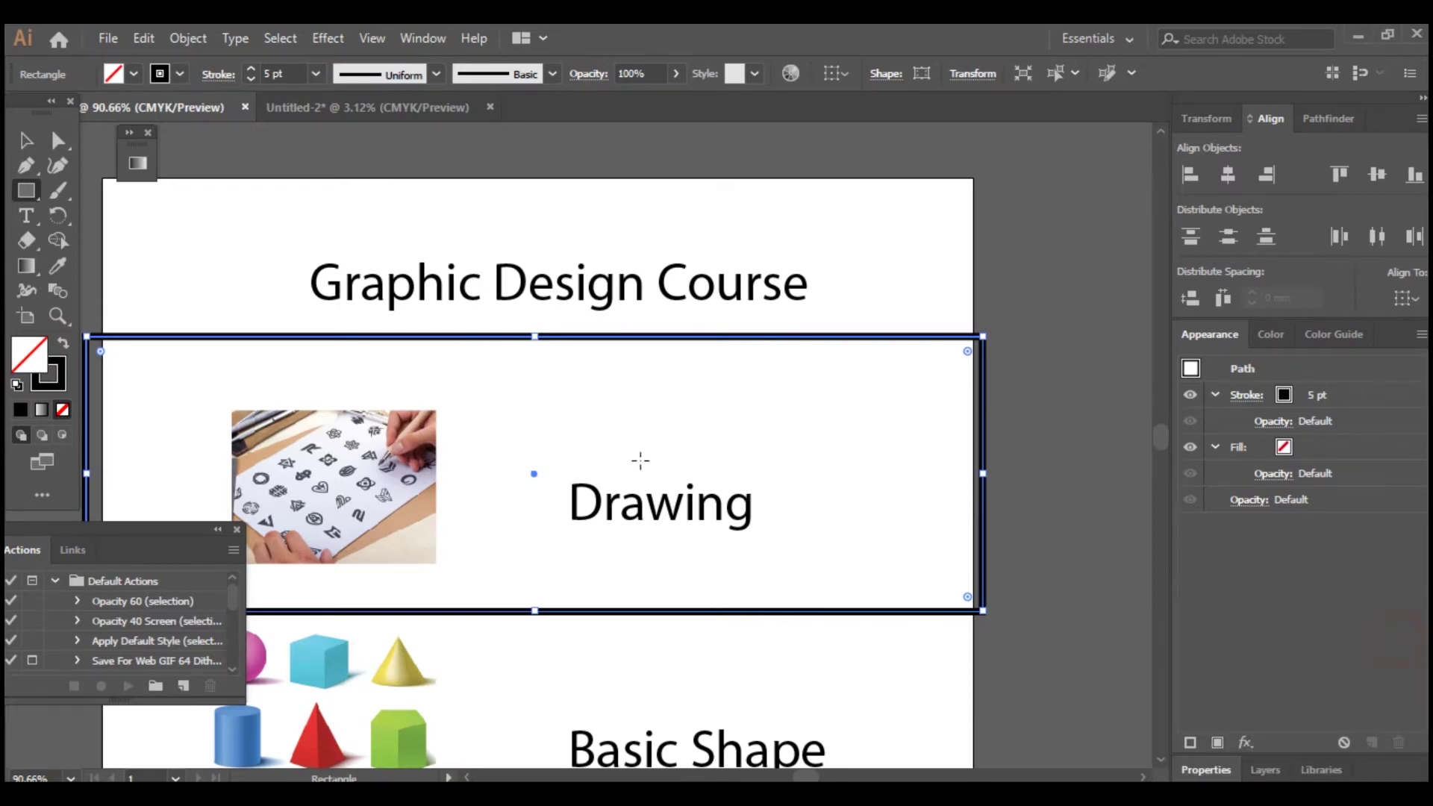
{"action": "key", "text": "v"}
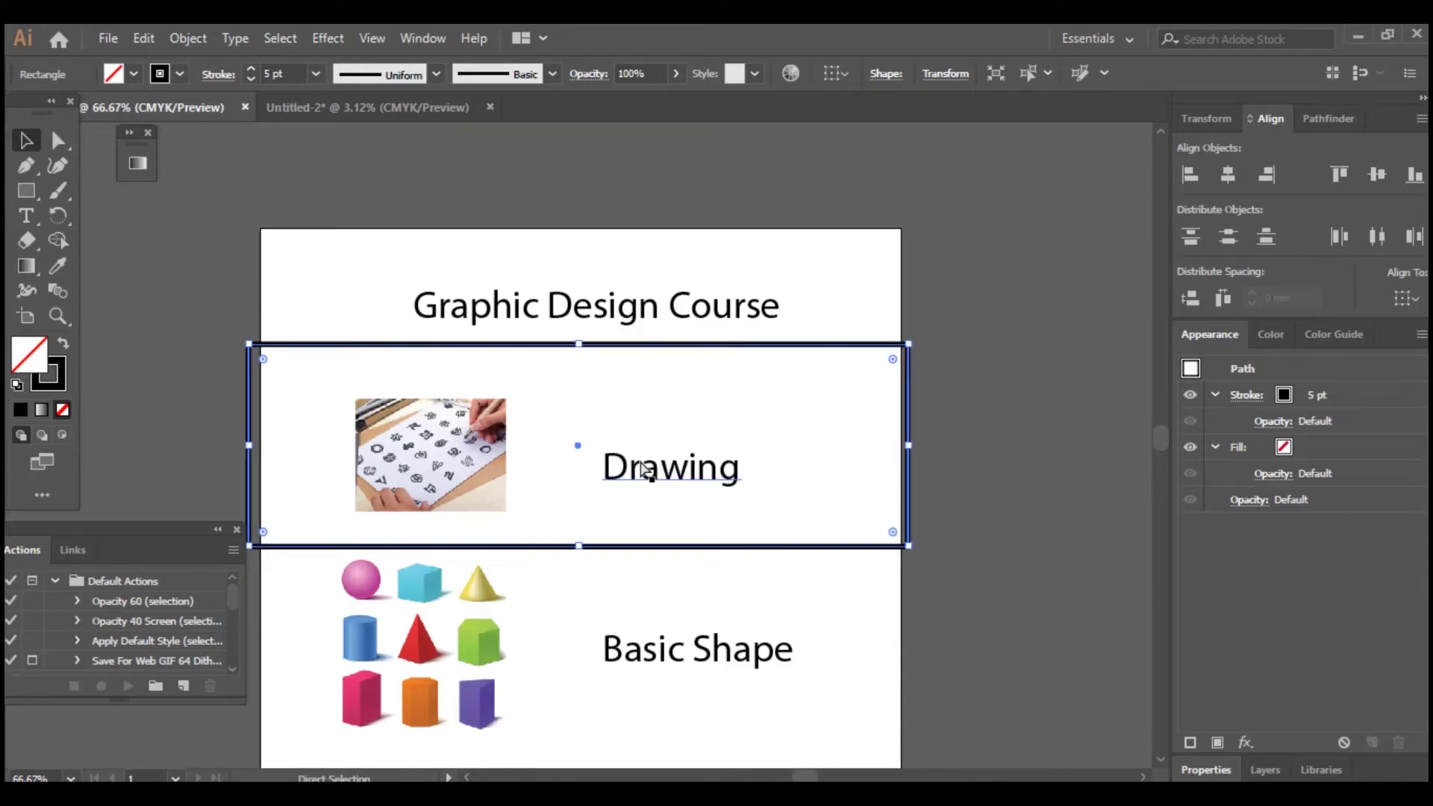
{"action": "key", "text": "ctrl+minus"}
{"action": "key", "text": "ctrl+minus"}
{"action": "key", "text": "ctrl+minus"}
{"action": "key", "text": "z"}
{"action": "left_click_drag", "start_coordinate": [320, 400], "coordinate": [851, 640]}
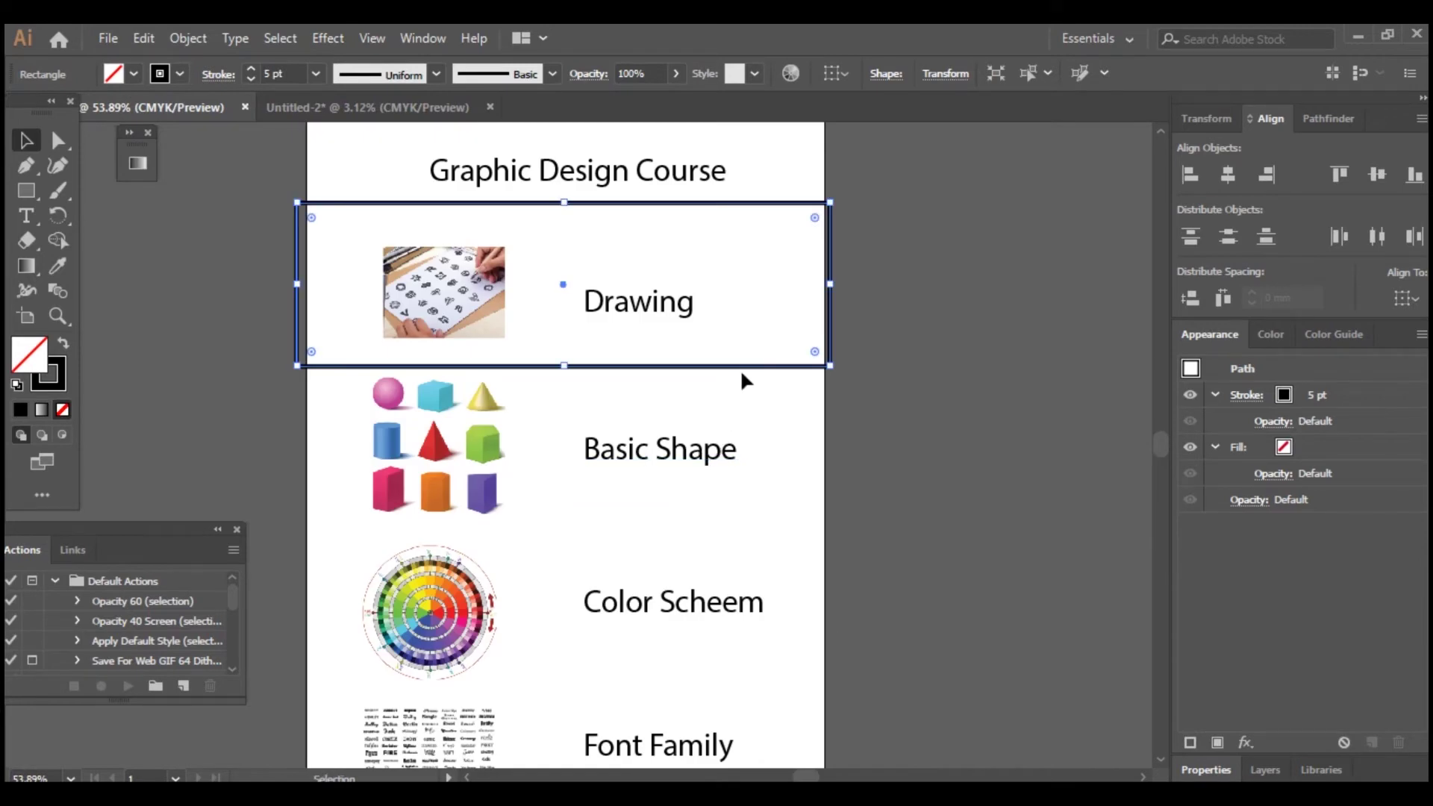
{"action": "key", "text": "ctrl+minus"}
{"action": "key", "text": "ctrl+minus"}
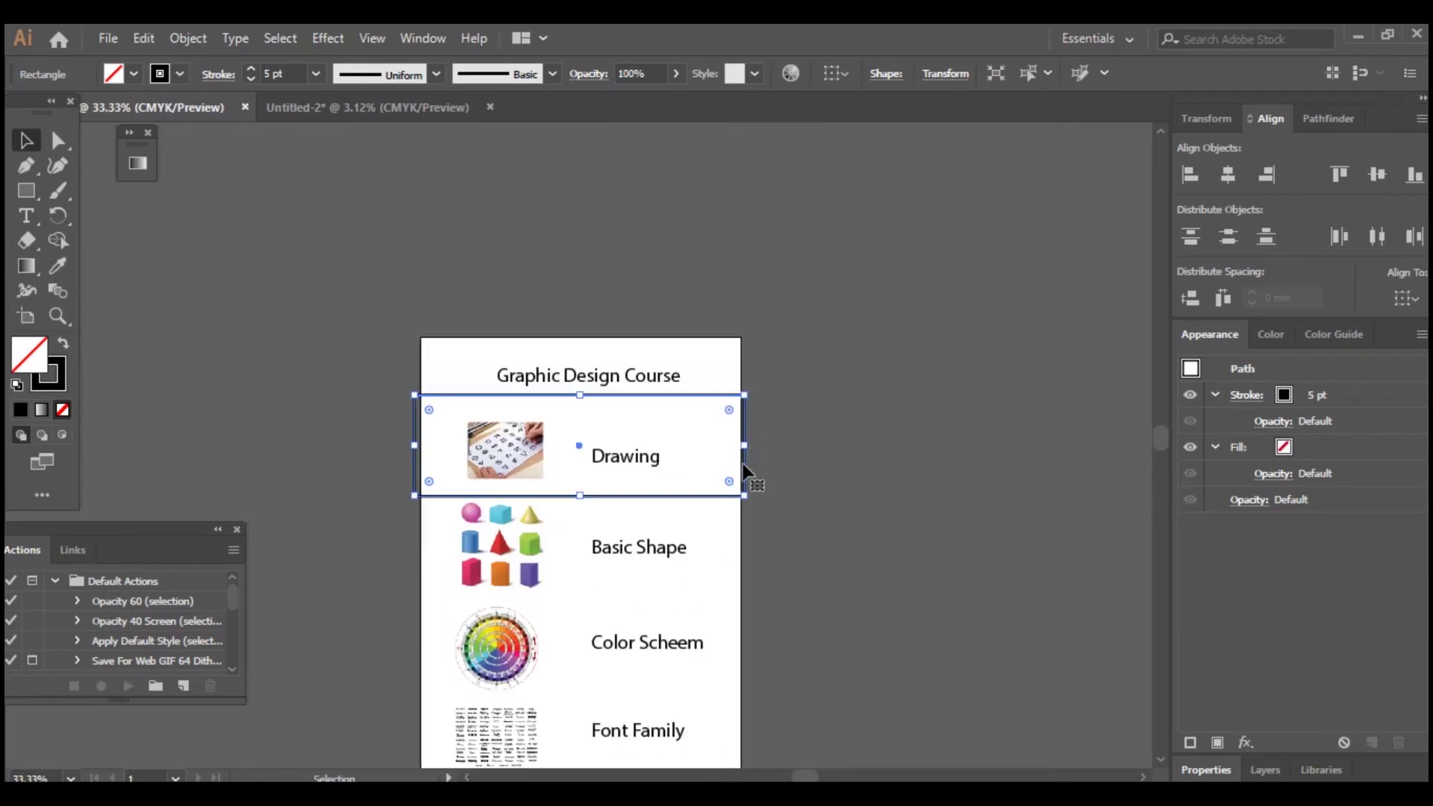
{"action": "key", "text": "z"}
{"action": "mouse_move", "coordinate": [265, 295]}
{"action": "left_mouse_down"}
{"action": "mouse_move", "coordinate": [834, 684]}
{"action": "mouse_move", "coordinate": [870, 670]}
{"action": "left_mouse_up"}
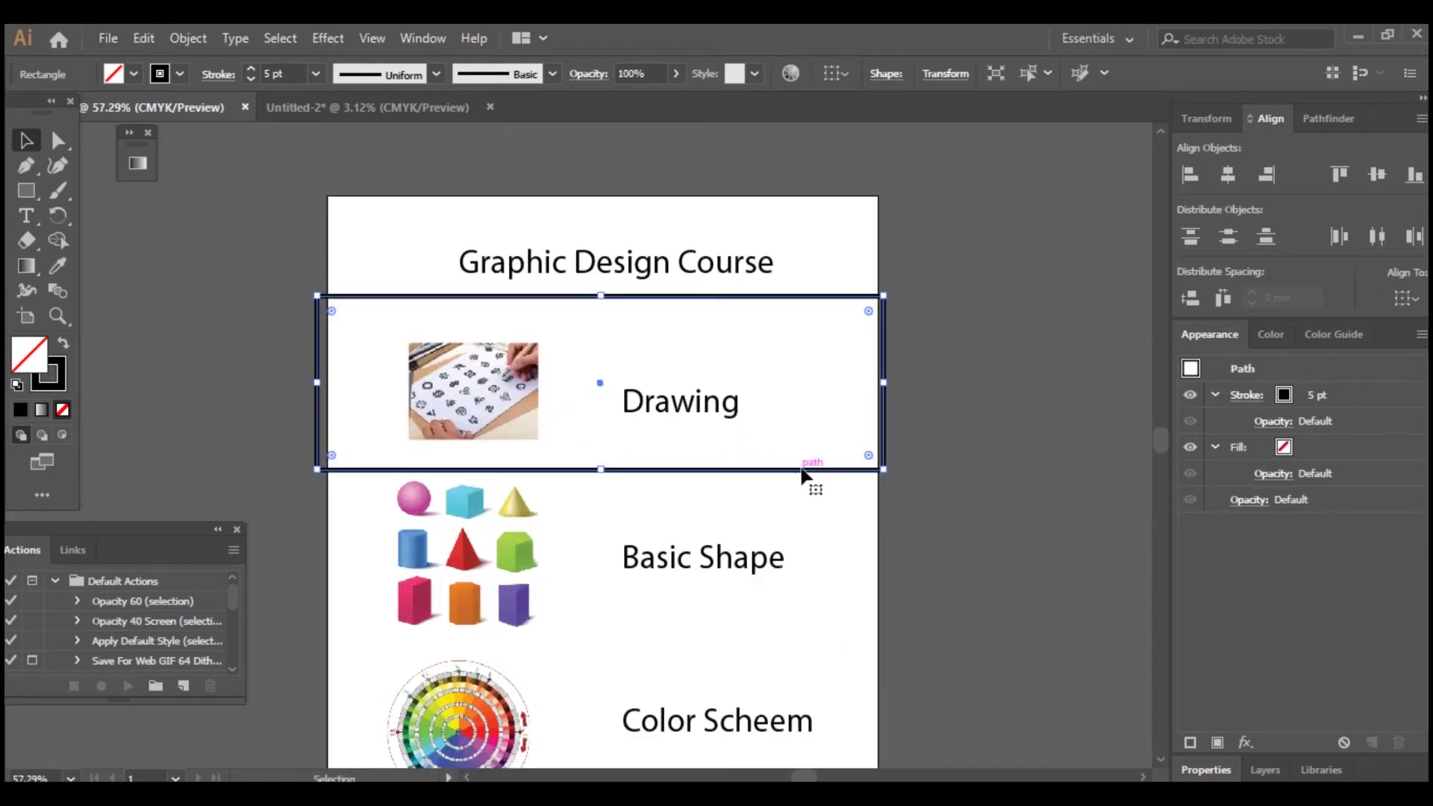
Copy the Drawing box down so it encloses the Basic Shape row
{"action": "left_click_drag", "start_coordinate": [804, 474], "coordinate": [800, 653]}
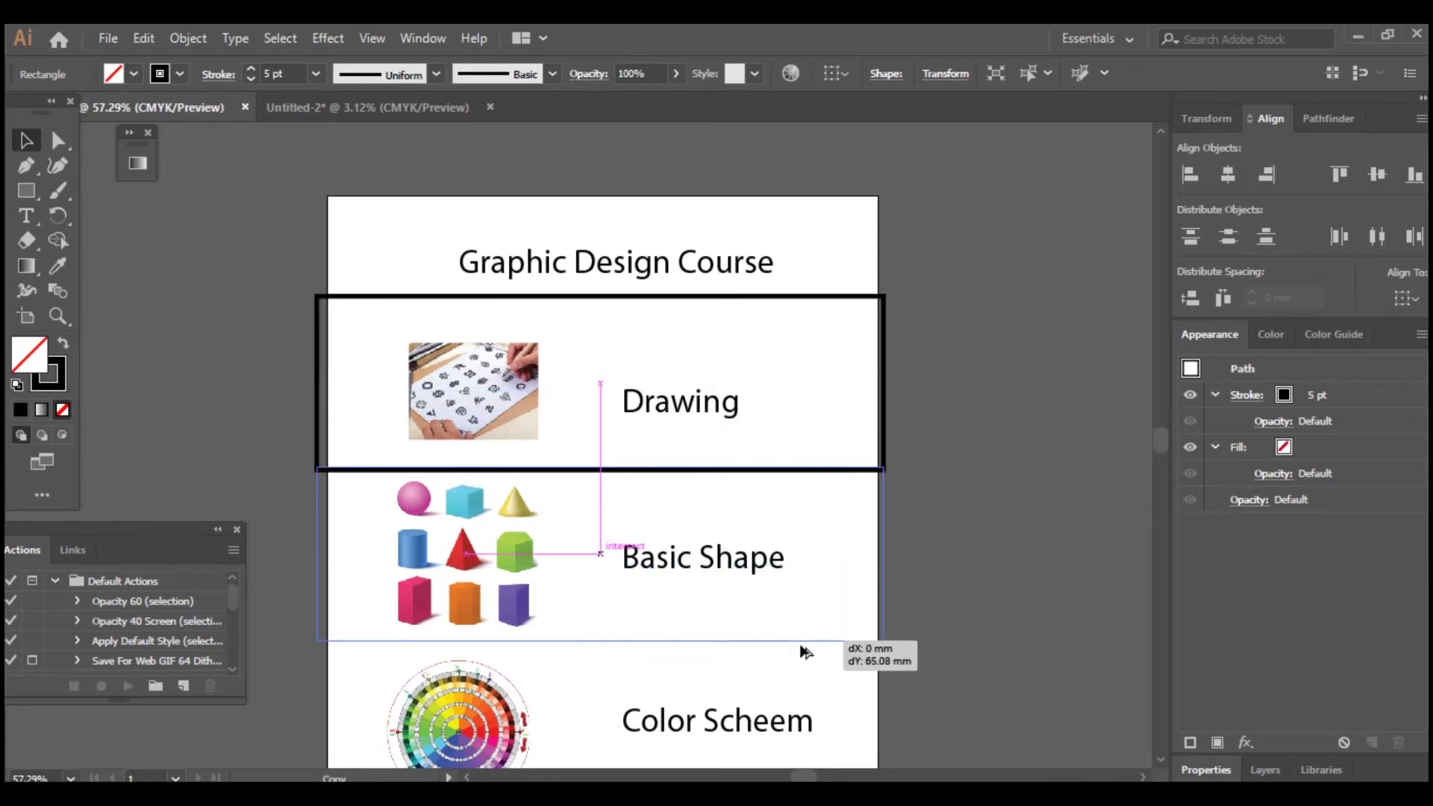
{"action": "key", "text": "ctrl+minus"}
{"action": "key", "text": "ctrl+minus"}
{"action": "key", "text": "ctrl+minus"}
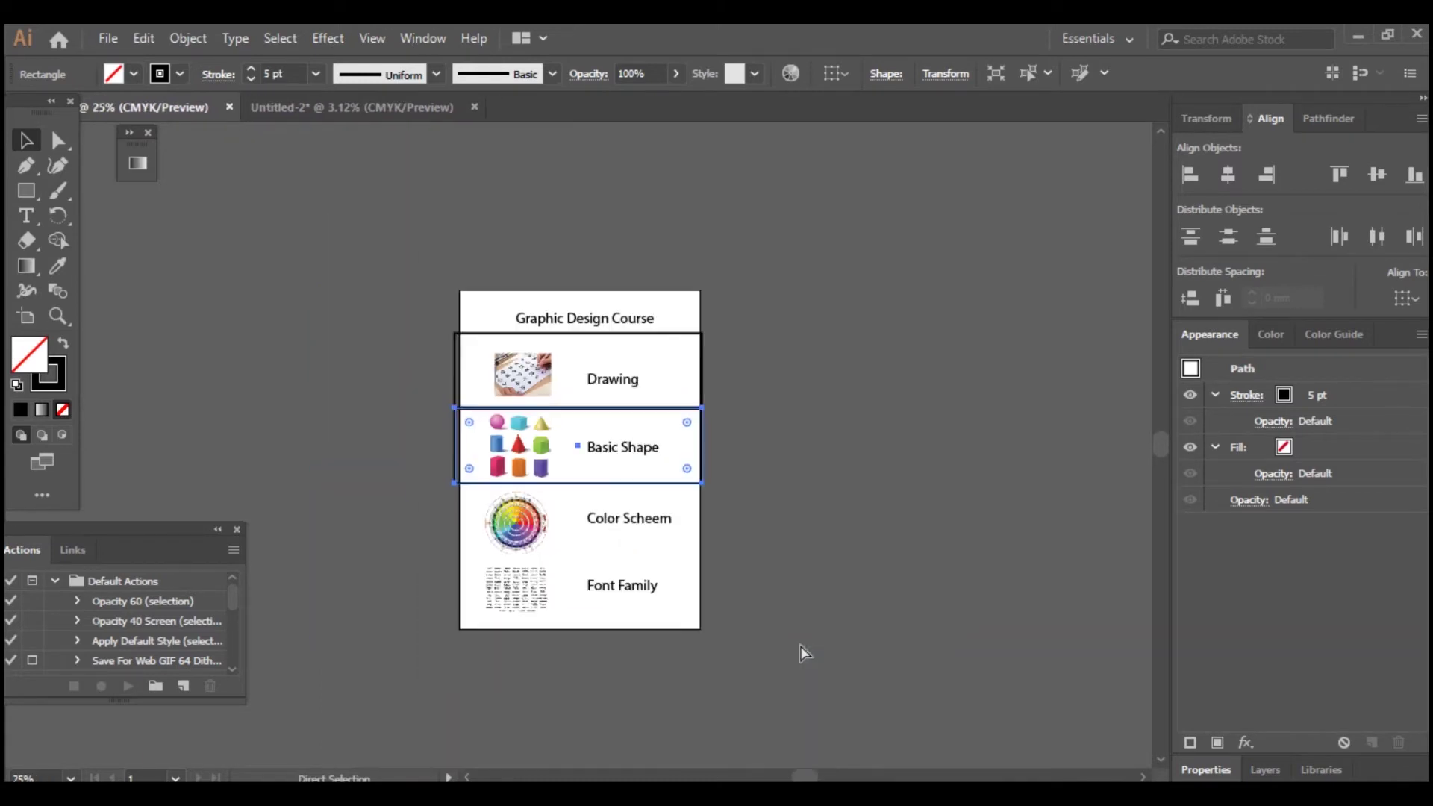
{"action": "key", "text": "z"}
{"action": "left_click_drag", "start_coordinate": [394, 339], "coordinate": [781, 576]}
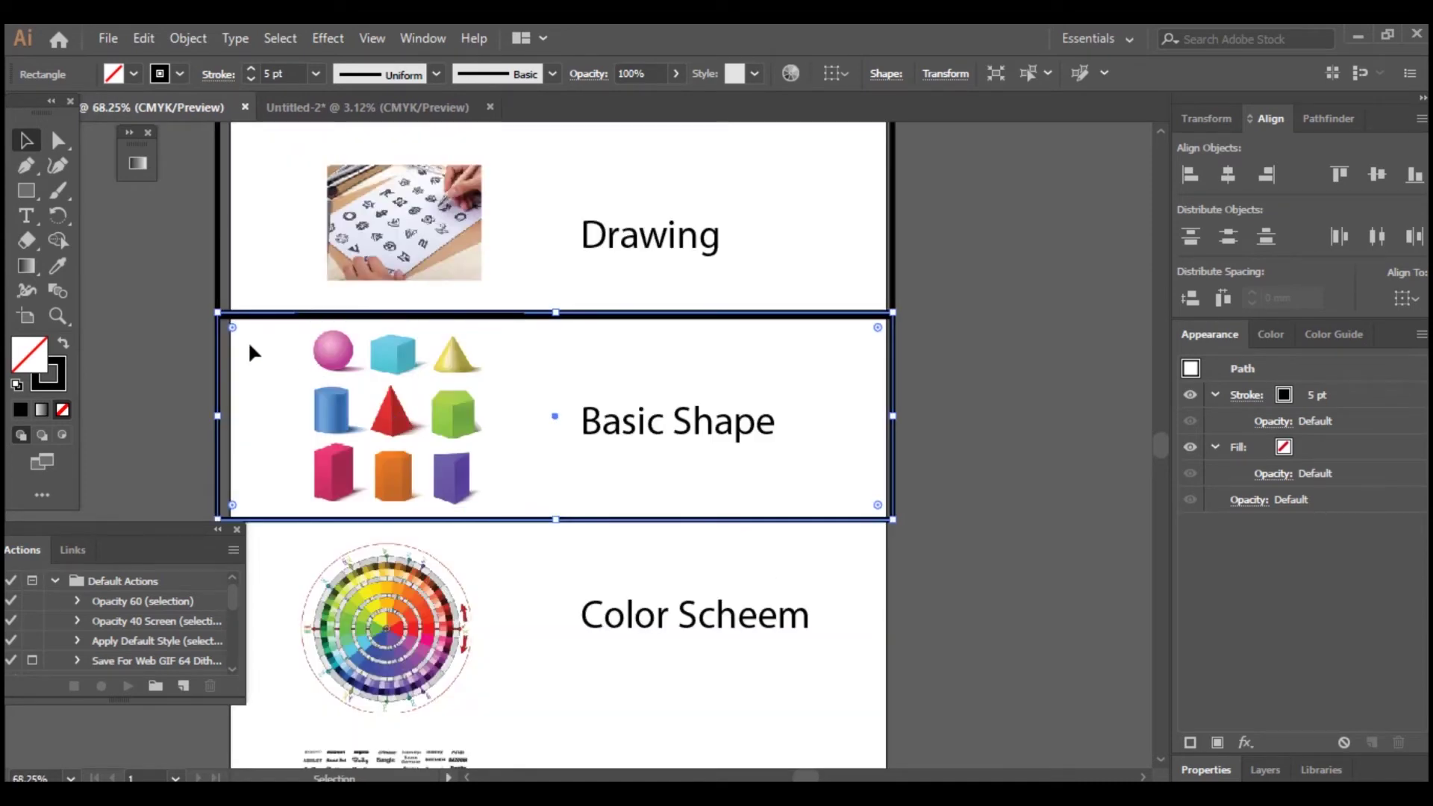
{"action": "key", "text": "ctrl+minus"}
{"action": "key", "text": "ctrl+minus"}
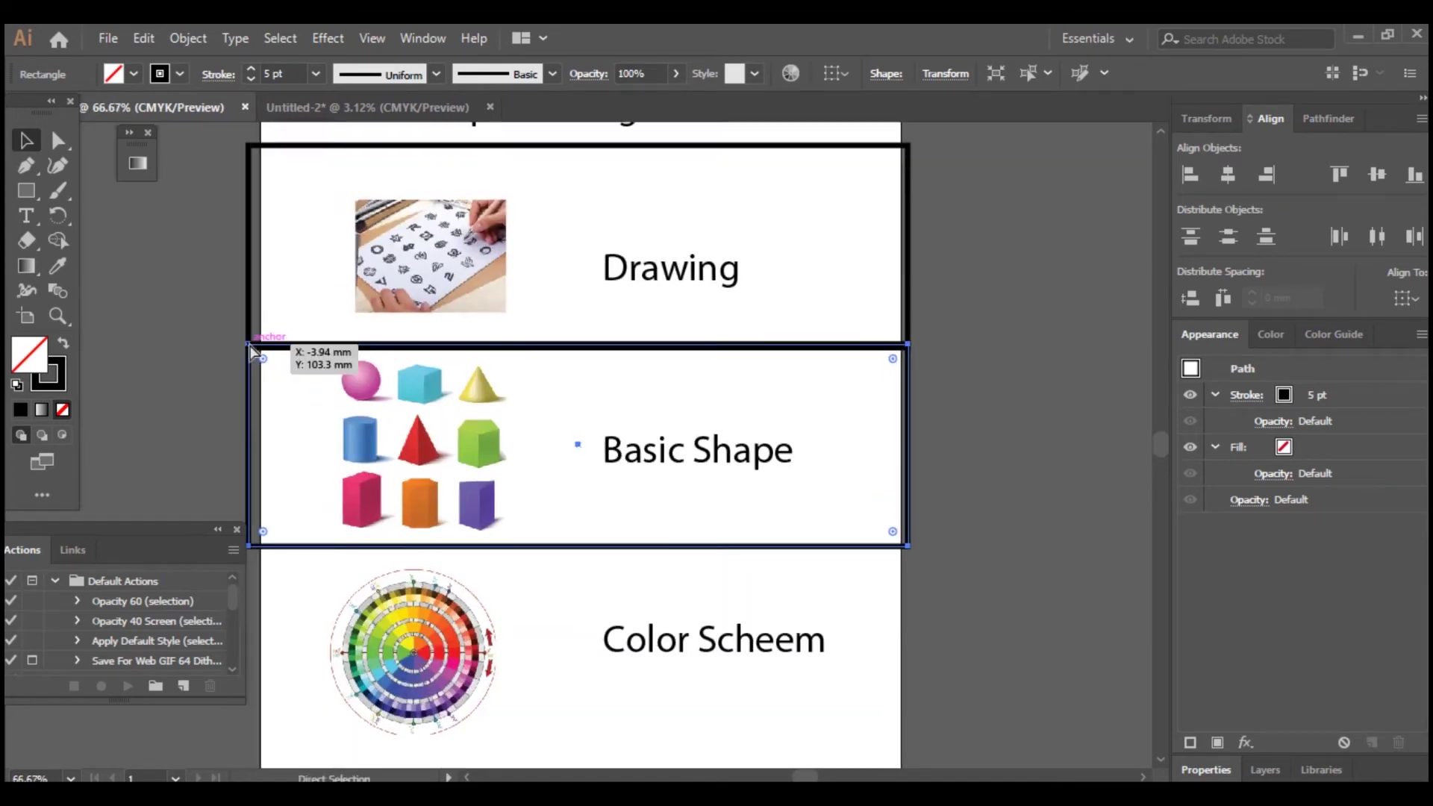
{"action": "key", "text": "ctrl+minus"}
{"action": "key", "text": "ctrl+minus"}
{"action": "key", "text": "ctrl+minus"}
{"action": "key", "text": "z"}
{"action": "left_click_drag", "start_coordinate": [380, 392], "coordinate": [822, 548]}
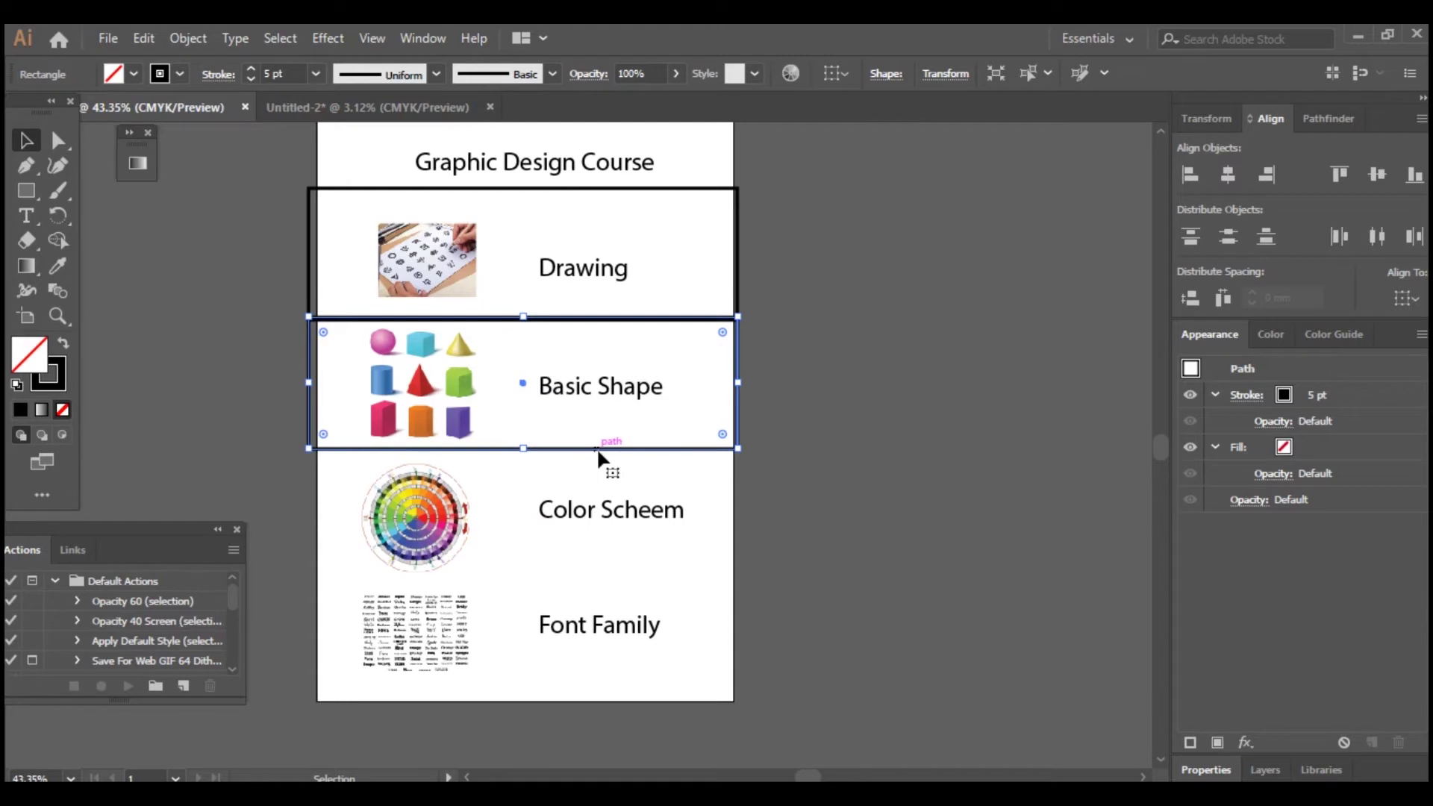
Copy the Basic Shape box down around the Color Scheem row and check it
{"action": "left_click_drag", "start_coordinate": [601, 450], "coordinate": [605, 569]}
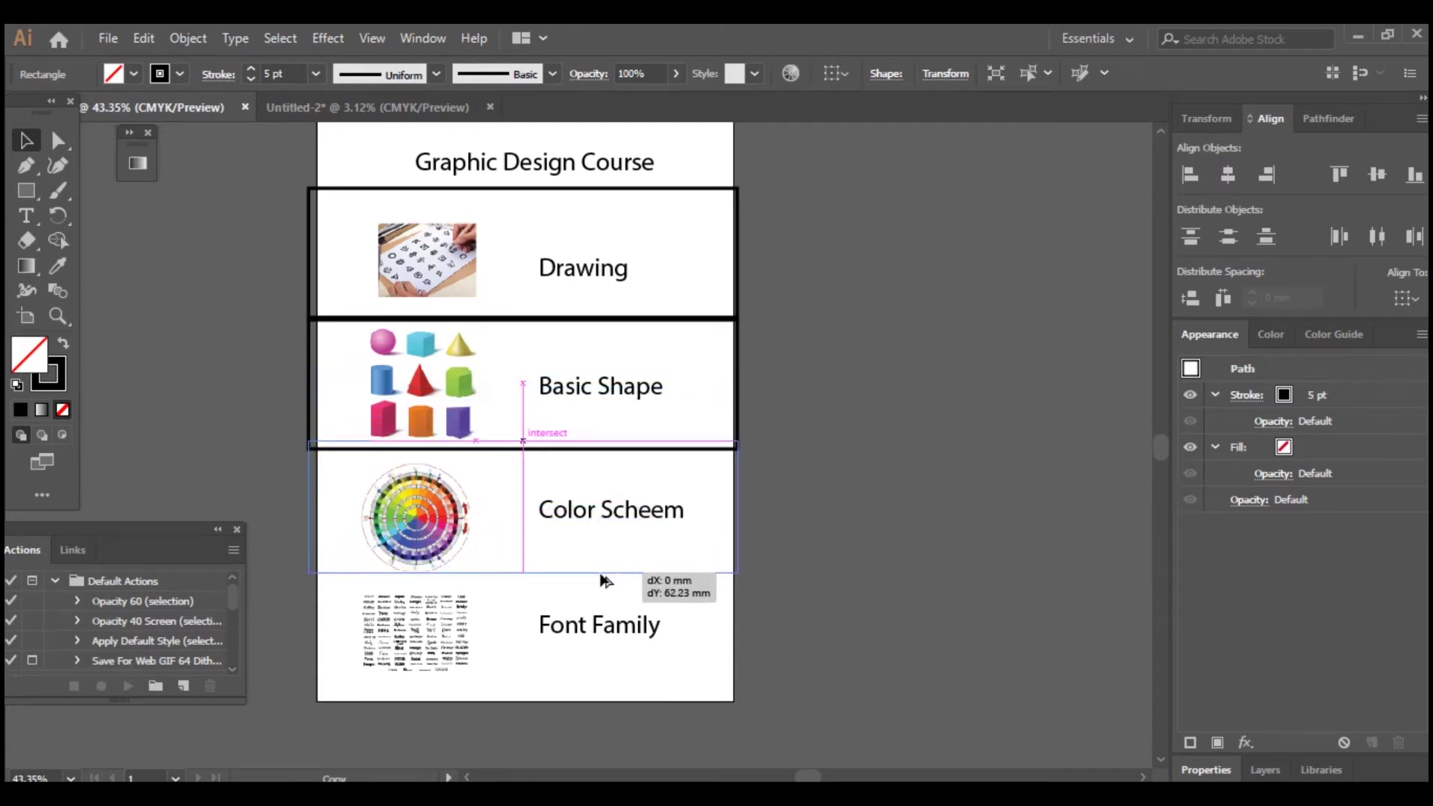
{"action": "left_click_drag", "start_coordinate": [605, 569], "coordinate": [606, 590]}
{"action": "key", "text": "ctrl+space"}
{"action": "left_click_drag", "start_coordinate": [213, 405], "coordinate": [978, 639]}
{"action": "key", "text": "ctrl+minus"}
{"action": "key", "text": "ctrl+minus"}
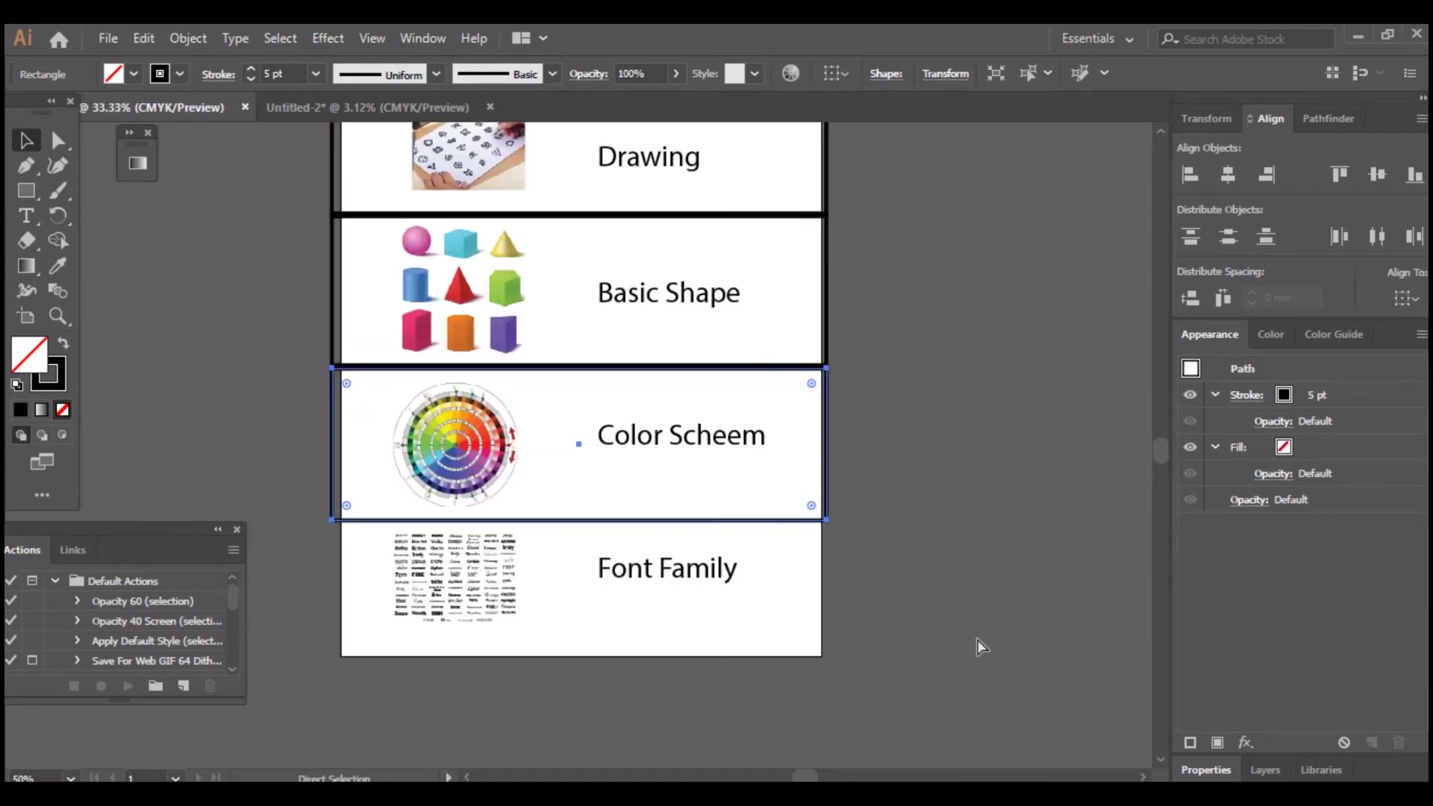
{"action": "key", "text": "ctrl+minus"}
{"action": "key", "text": "ctrl+space"}
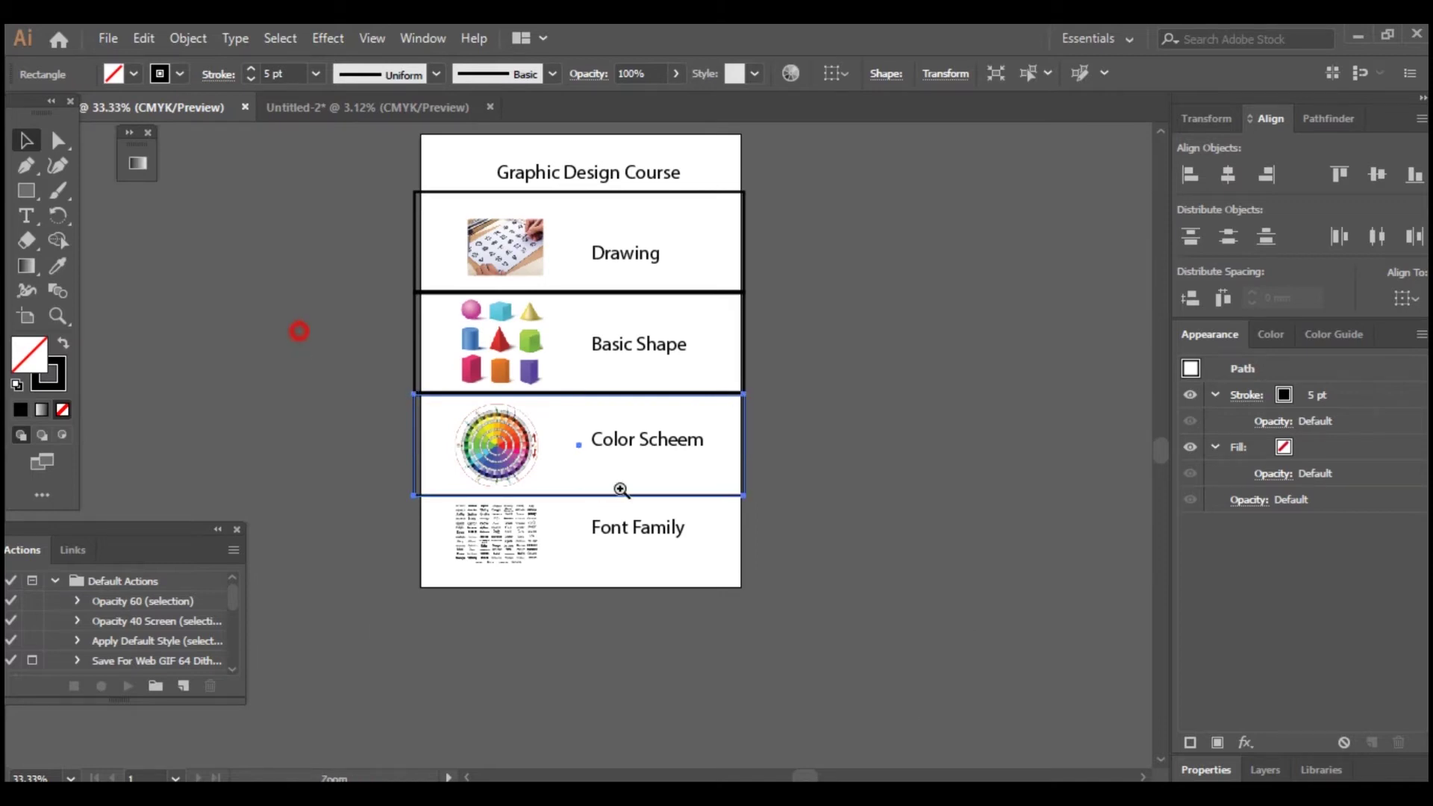
{"action": "left_click_drag", "start_coordinate": [299, 331], "coordinate": [840, 593]}
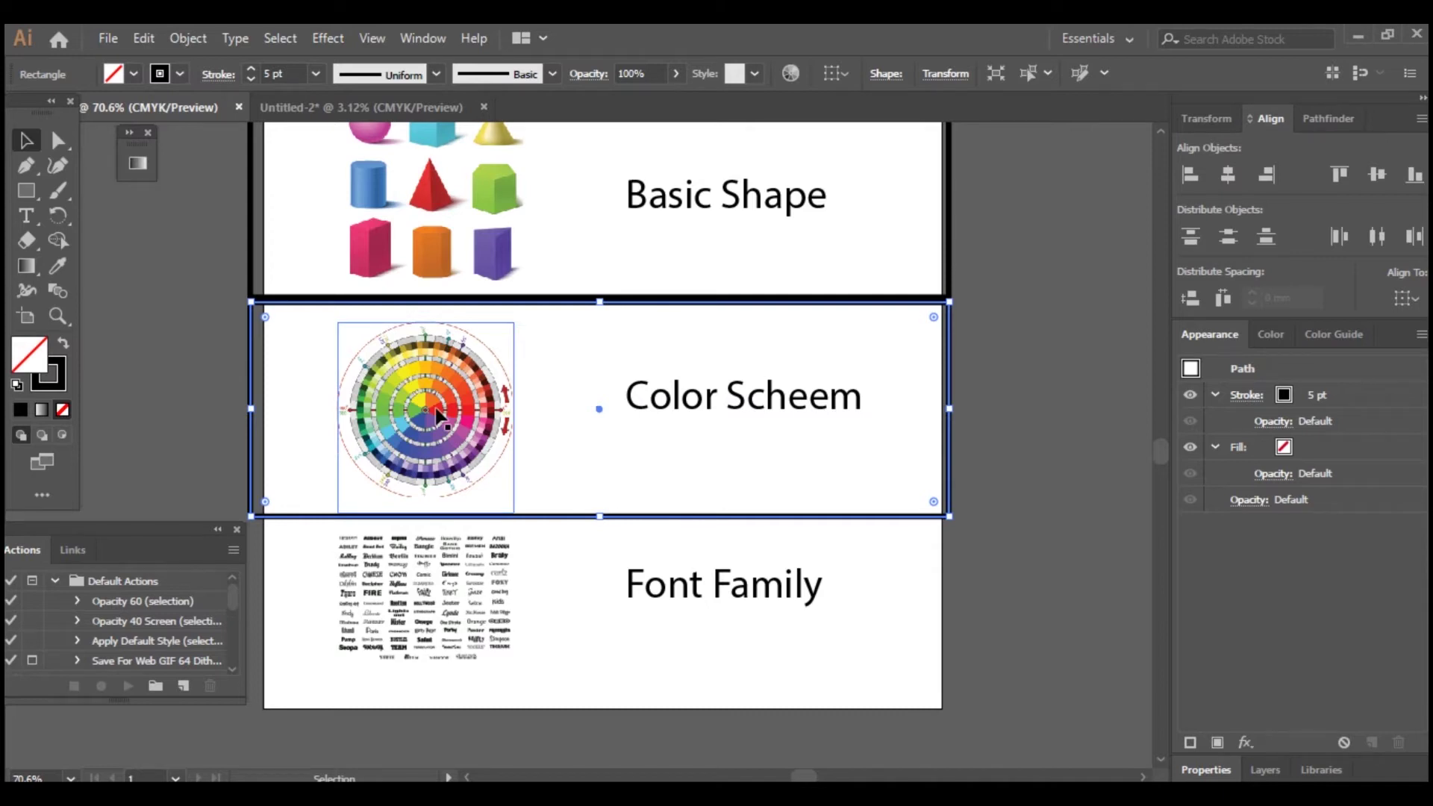
{"action": "key", "text": "ctrl+minus"}
{"action": "key", "text": "ctrl+minus"}
{"action": "key", "text": "ctrl+minus"}
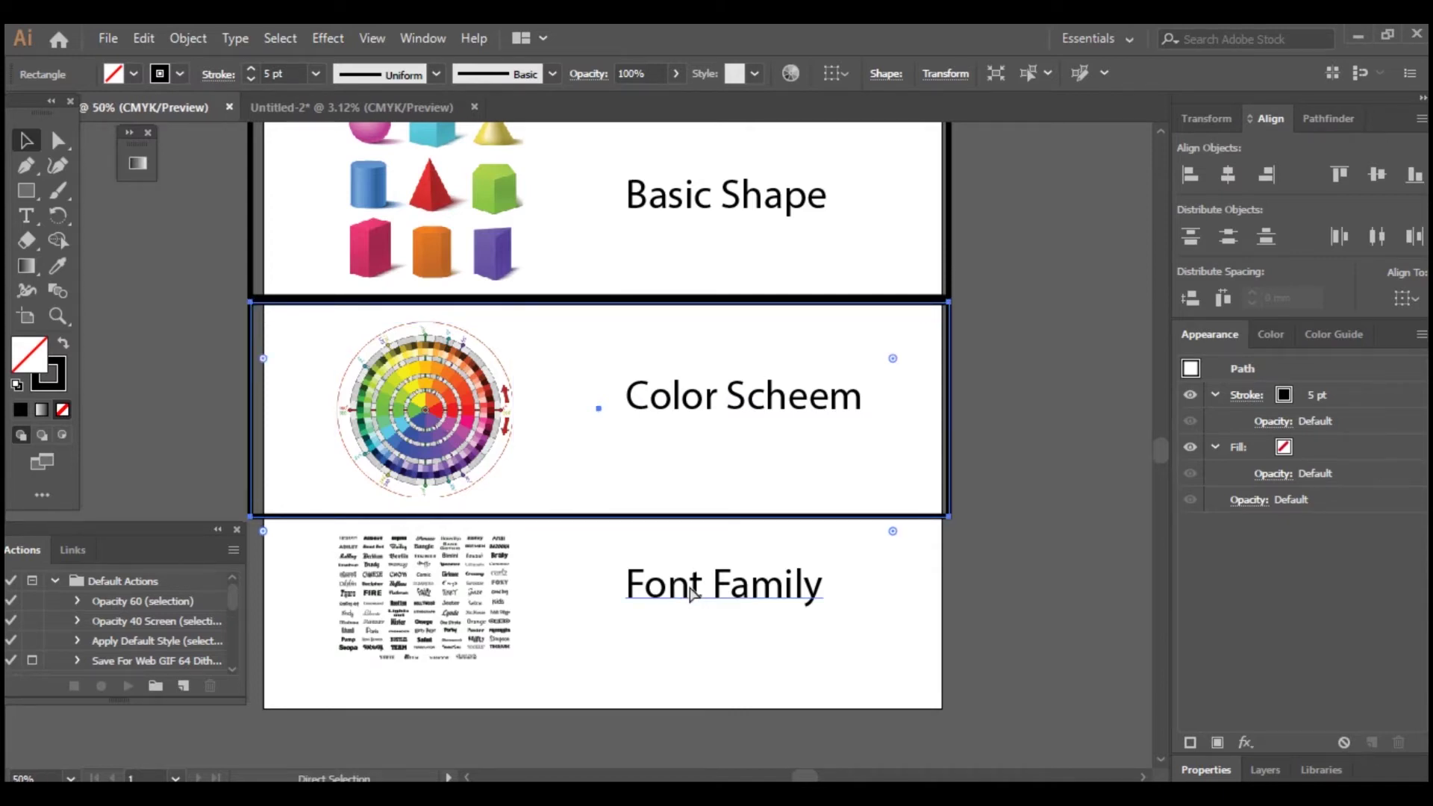
Alt-drag a copy of the Color Scheem box down to enclose the Font Family row
{"action": "key", "text": "z"}
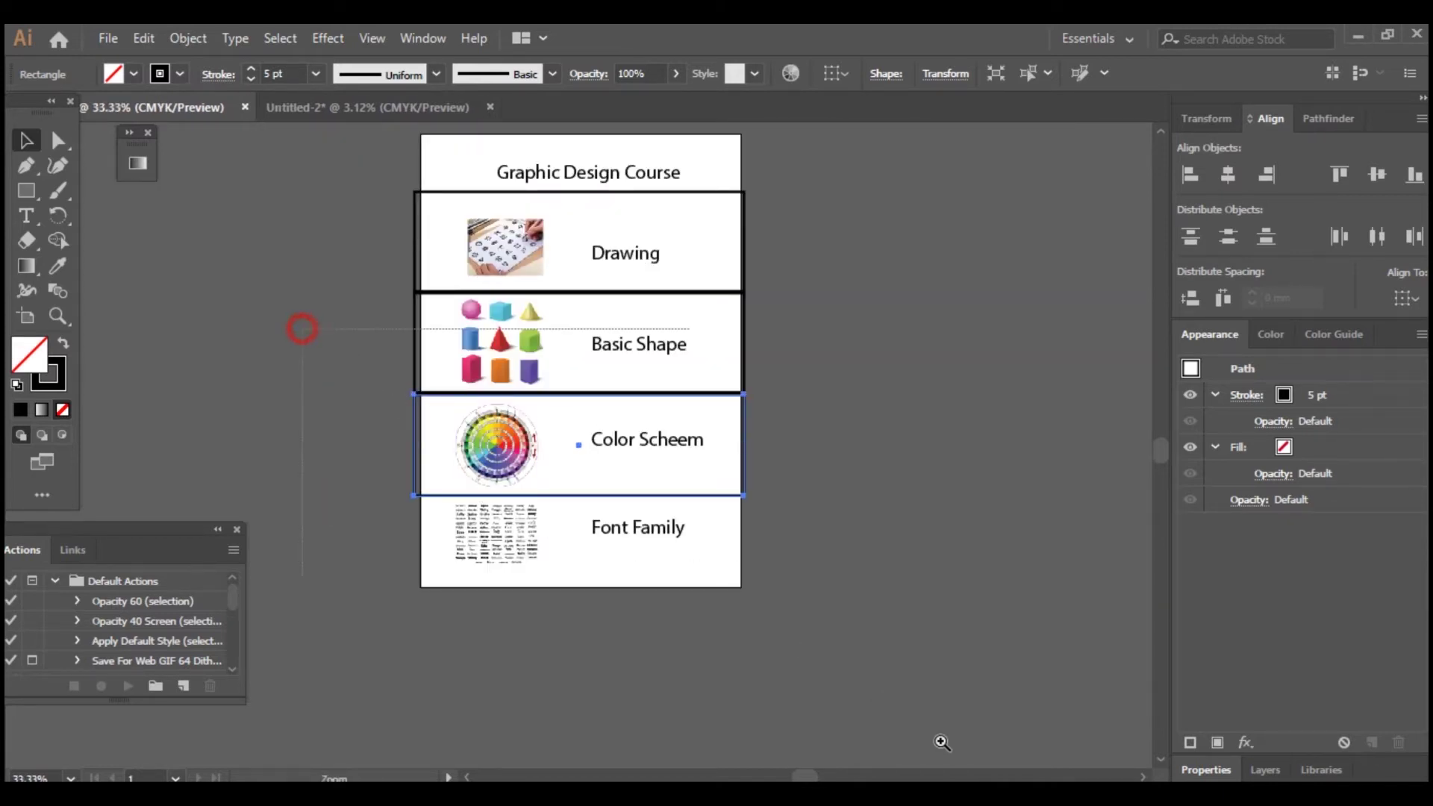
{"action": "left_click_drag", "start_coordinate": [943, 743], "coordinate": [943, 743]}
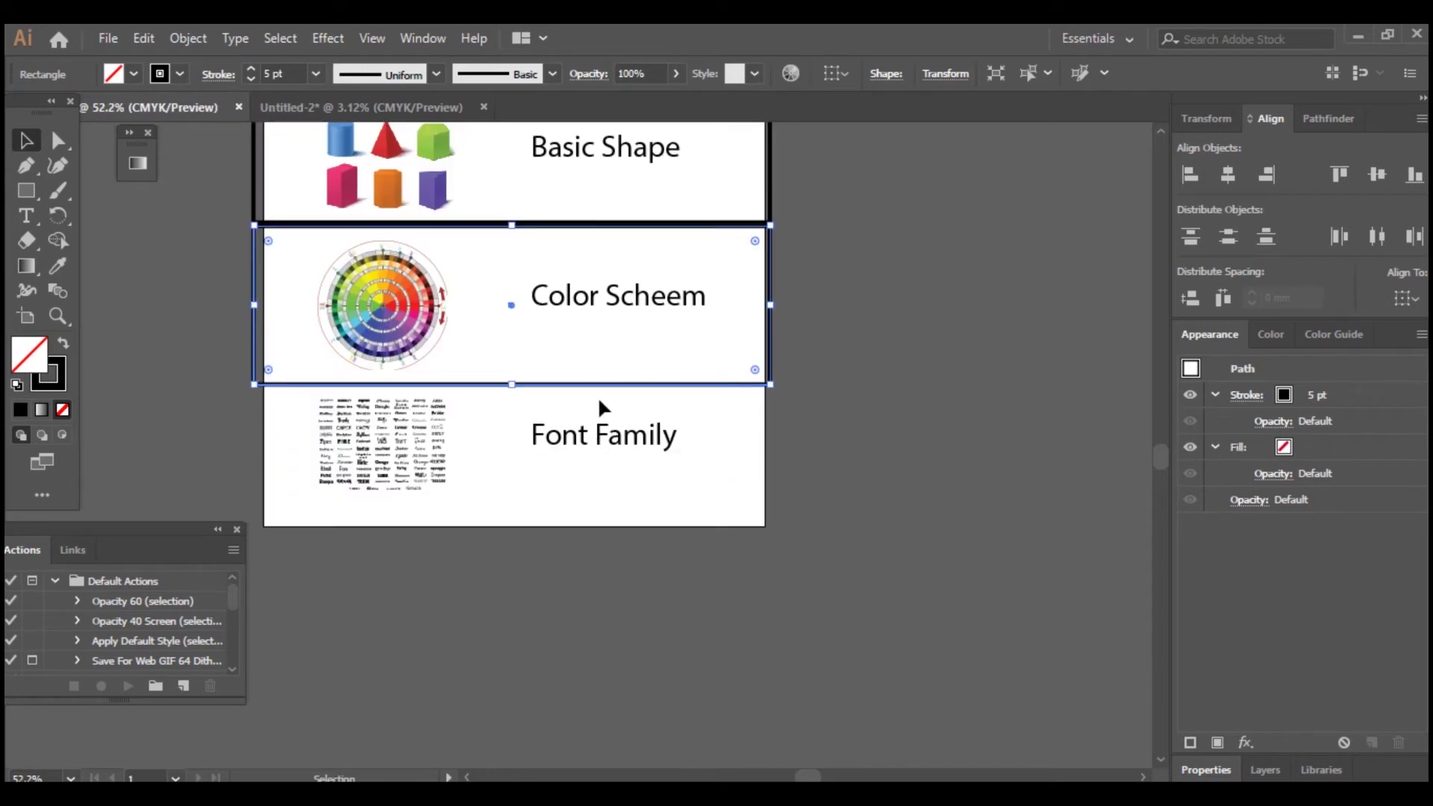
{"action": "left_click_drag", "start_coordinate": [611, 385], "coordinate": [620, 535]}
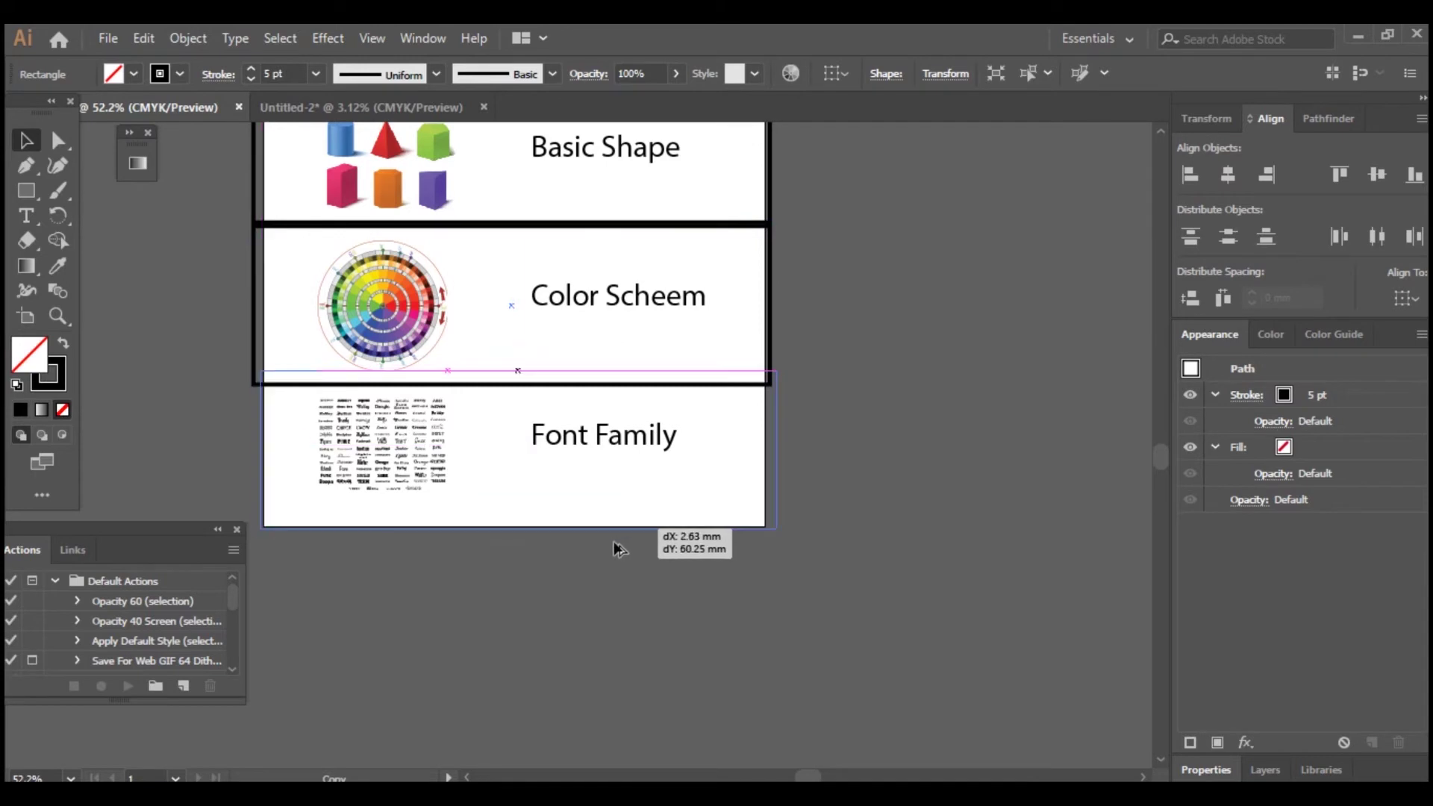
{"action": "left_click_drag", "start_coordinate": [620, 535], "coordinate": [608, 552]}
{"action": "key", "text": "z"}
{"action": "mouse_move", "coordinate": [145, 319]}
{"action": "left_mouse_down"}
{"action": "mouse_move", "coordinate": [844, 568]}
{"action": "mouse_move", "coordinate": [893, 558]}
{"action": "left_mouse_up"}
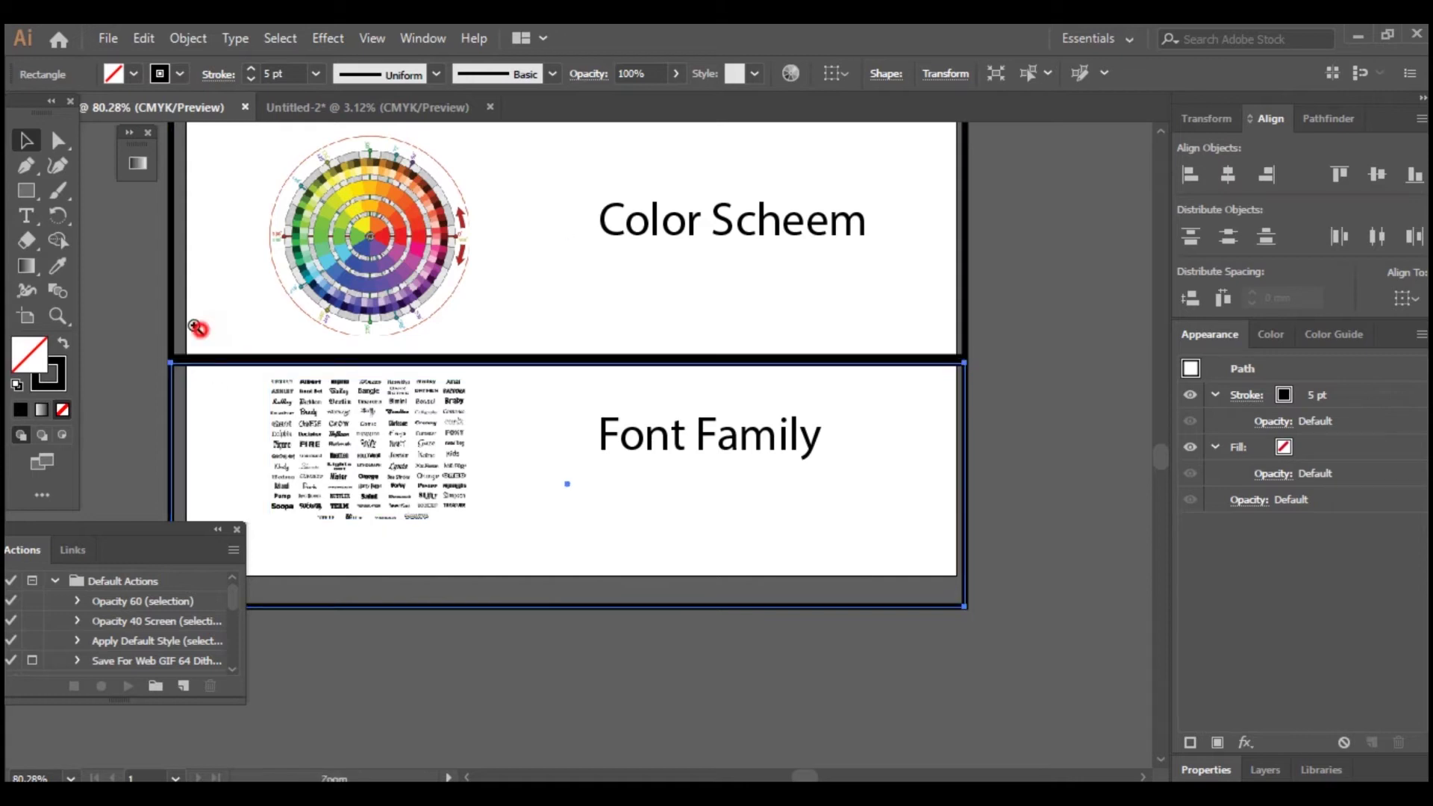
{"action": "left_click_drag", "start_coordinate": [200, 329], "coordinate": [590, 550]}
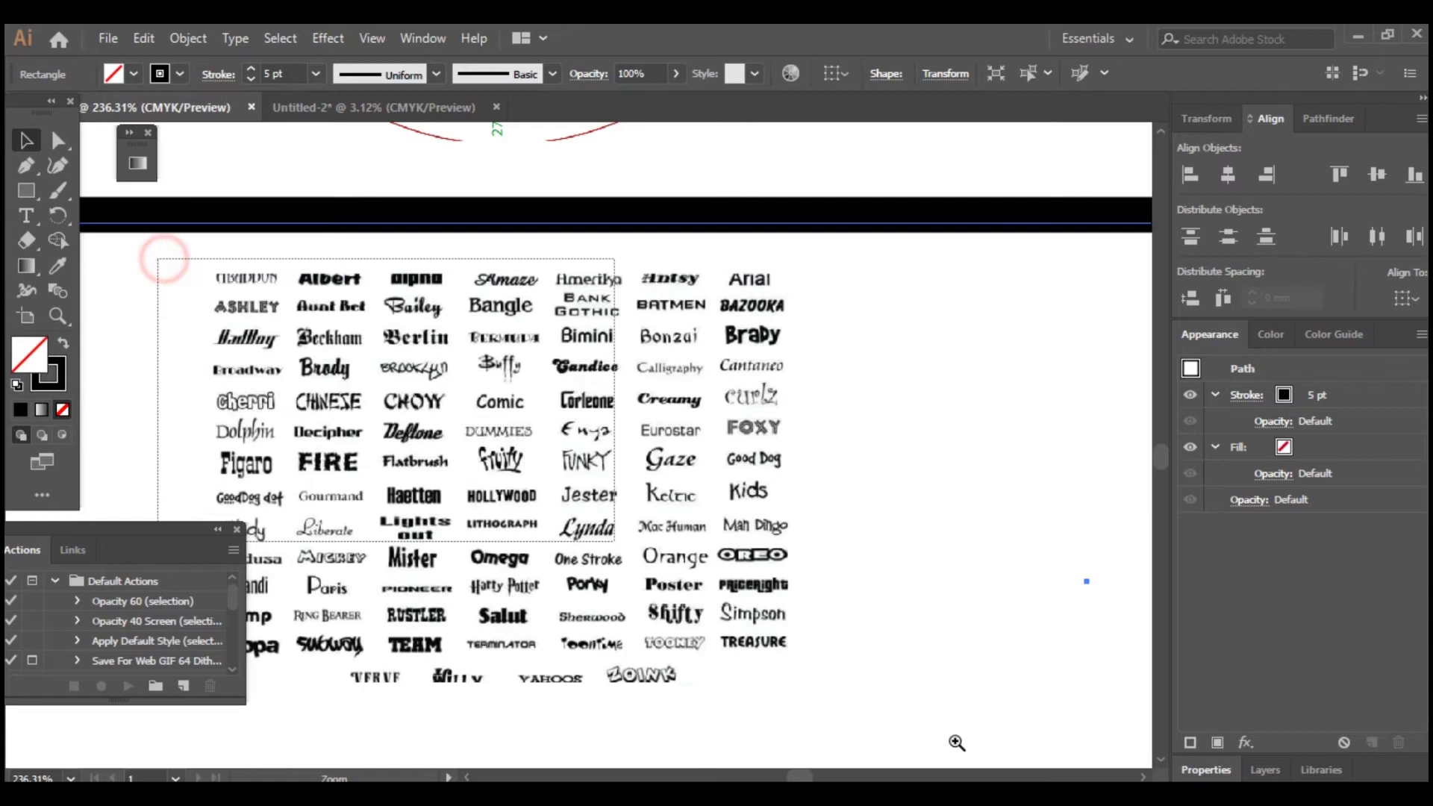
{"action": "scroll", "coordinate": [953, 743], "scroll_direction": "down", "scroll_amount": 2}
{"action": "scroll", "coordinate": [1033, 779], "scroll_direction": "down", "scroll_amount": 3}
{"action": "key", "text": "ctrl+minus"}
{"action": "key", "text": "ctrl+minus"}
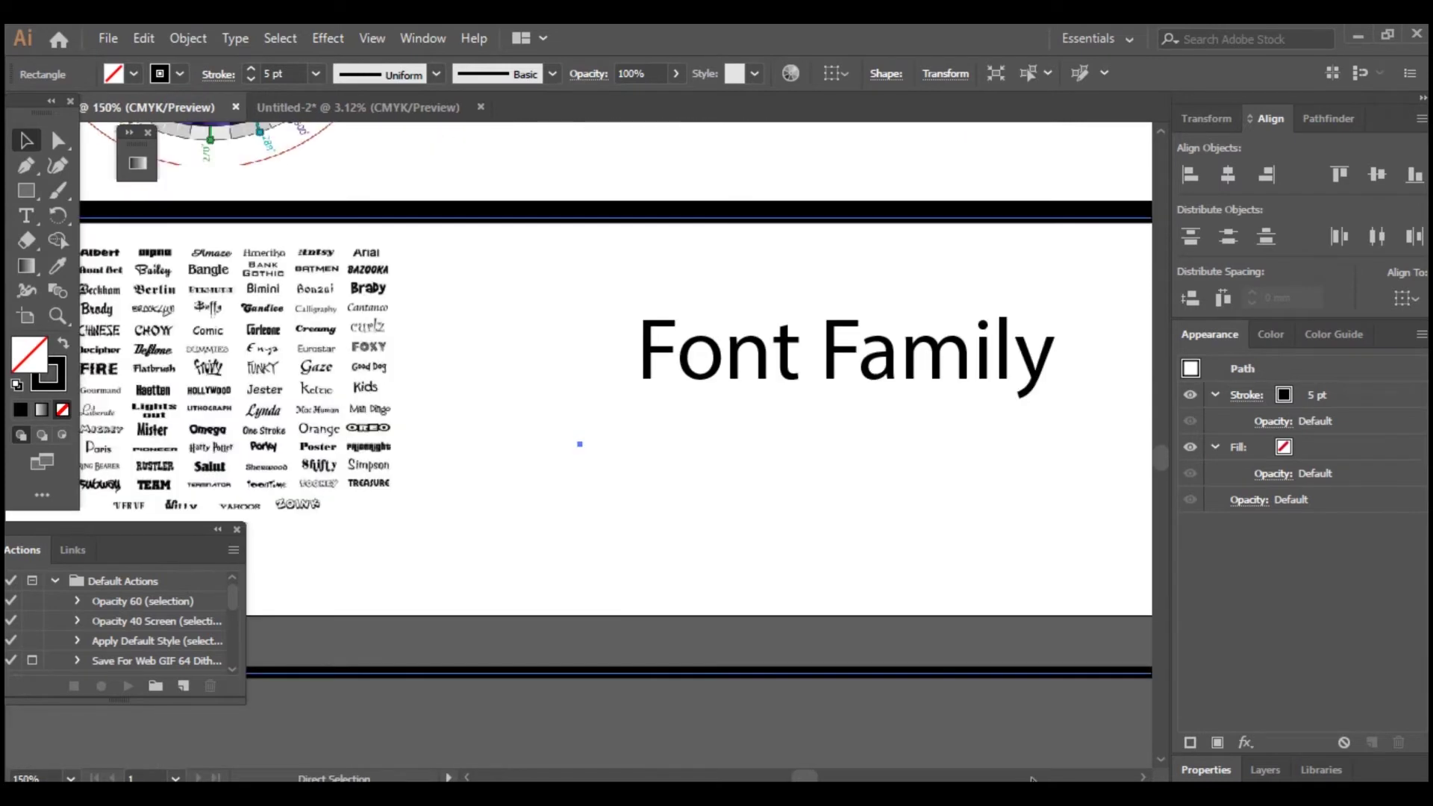
{"action": "key", "text": "ctrl+minus"}
{"action": "key", "text": "ctrl+minus"}
{"action": "key", "text": "ctrl+minus"}
Zoom in to inspect the boxed font samples image, then zoom back out to the whole page
{"action": "key", "text": "a"}
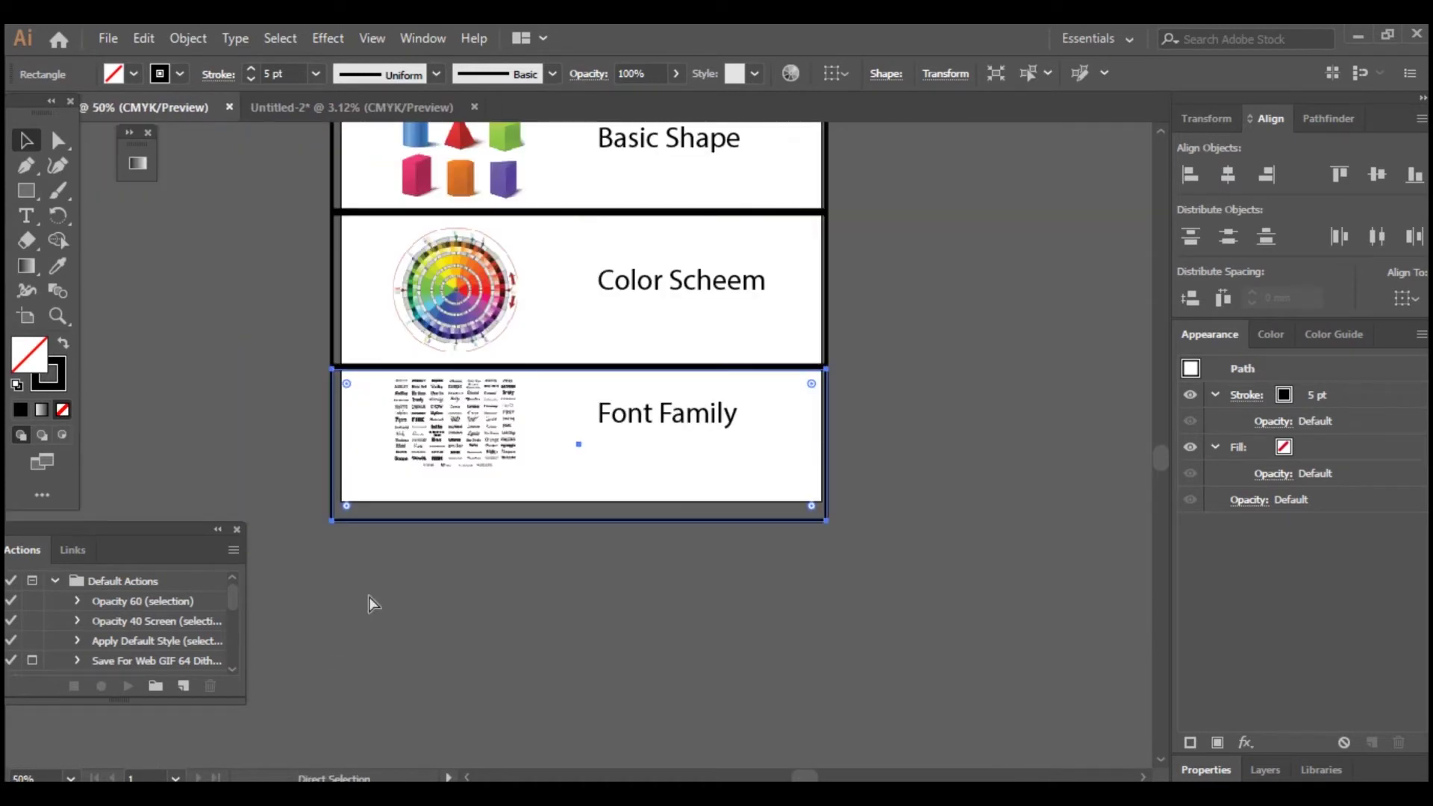
{"action": "left_click_drag", "start_coordinate": [346, 352], "coordinate": [606, 504]}
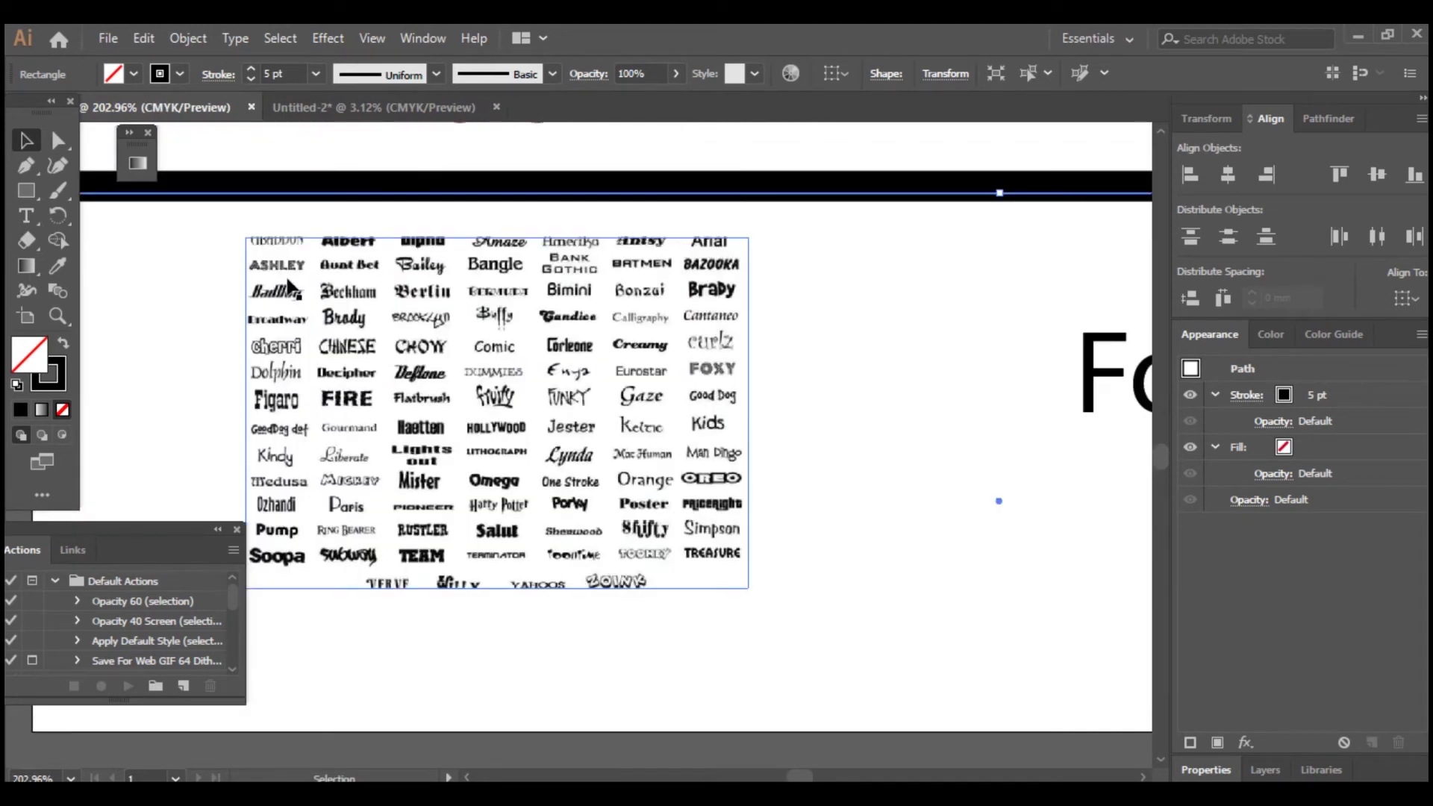
{"action": "left_click", "coordinate": [200, 238]}
{"action": "key", "text": "z"}
{"action": "mouse_move", "coordinate": [188, 214]}
{"action": "left_mouse_down"}
{"action": "mouse_move", "coordinate": [792, 660]}
{"action": "mouse_move", "coordinate": [860, 646]}
{"action": "left_mouse_up"}
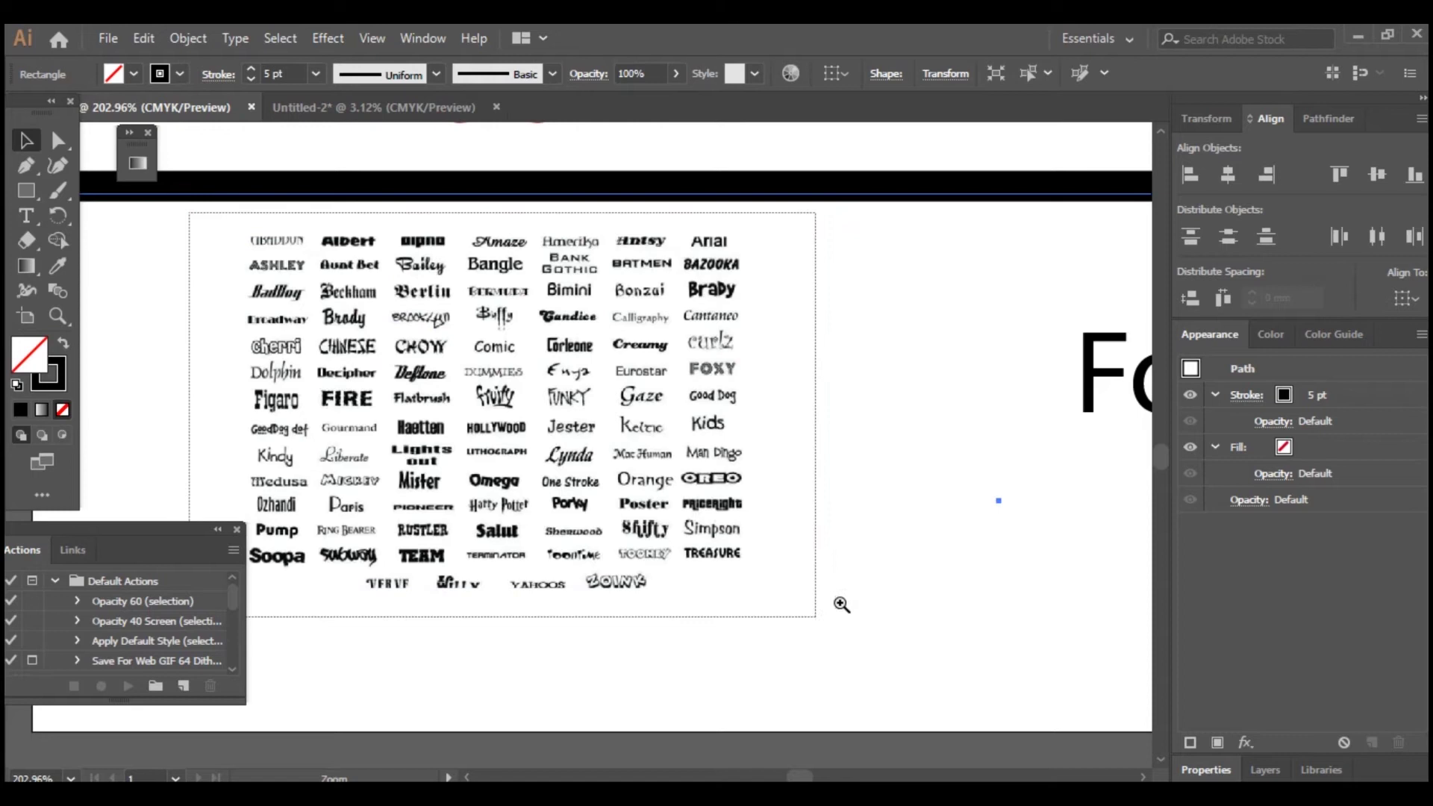
{"action": "key", "text": "ctrl+minus"}
{"action": "key", "text": "ctrl+minus"}
{"action": "key", "text": "ctrl+minus"}
{"action": "key", "text": "ctrl+minus"}
{"action": "key", "text": "ctrl+minus"}
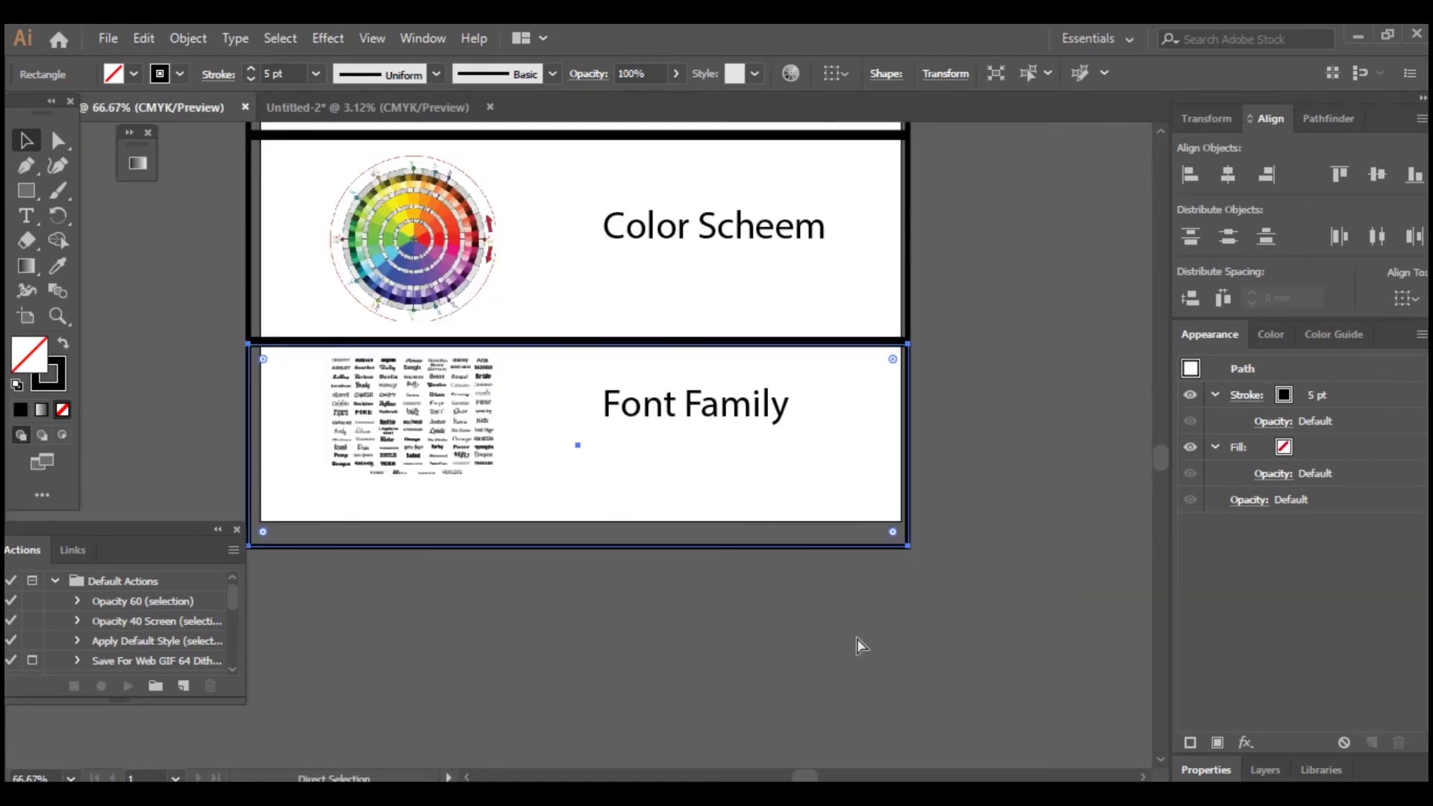
{"action": "key", "text": "z"}
{"action": "left_click_drag", "start_coordinate": [293, 333], "coordinate": [609, 519]}
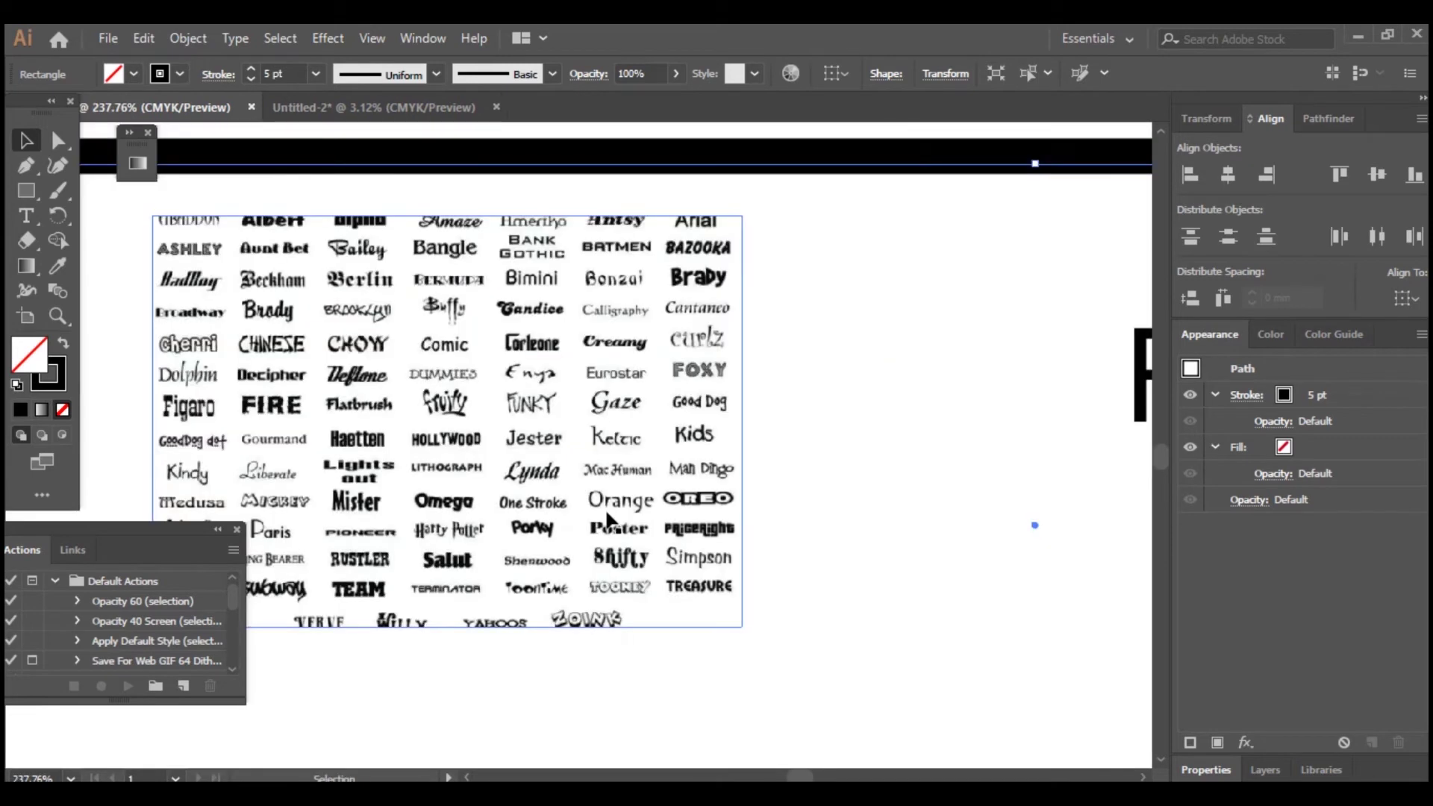
{"action": "key", "text": "ctrl+minus"}
{"action": "key", "text": "ctrl+minus"}
{"action": "key", "text": "ctrl+minus"}
{"action": "key", "text": "ctrl+minus"}
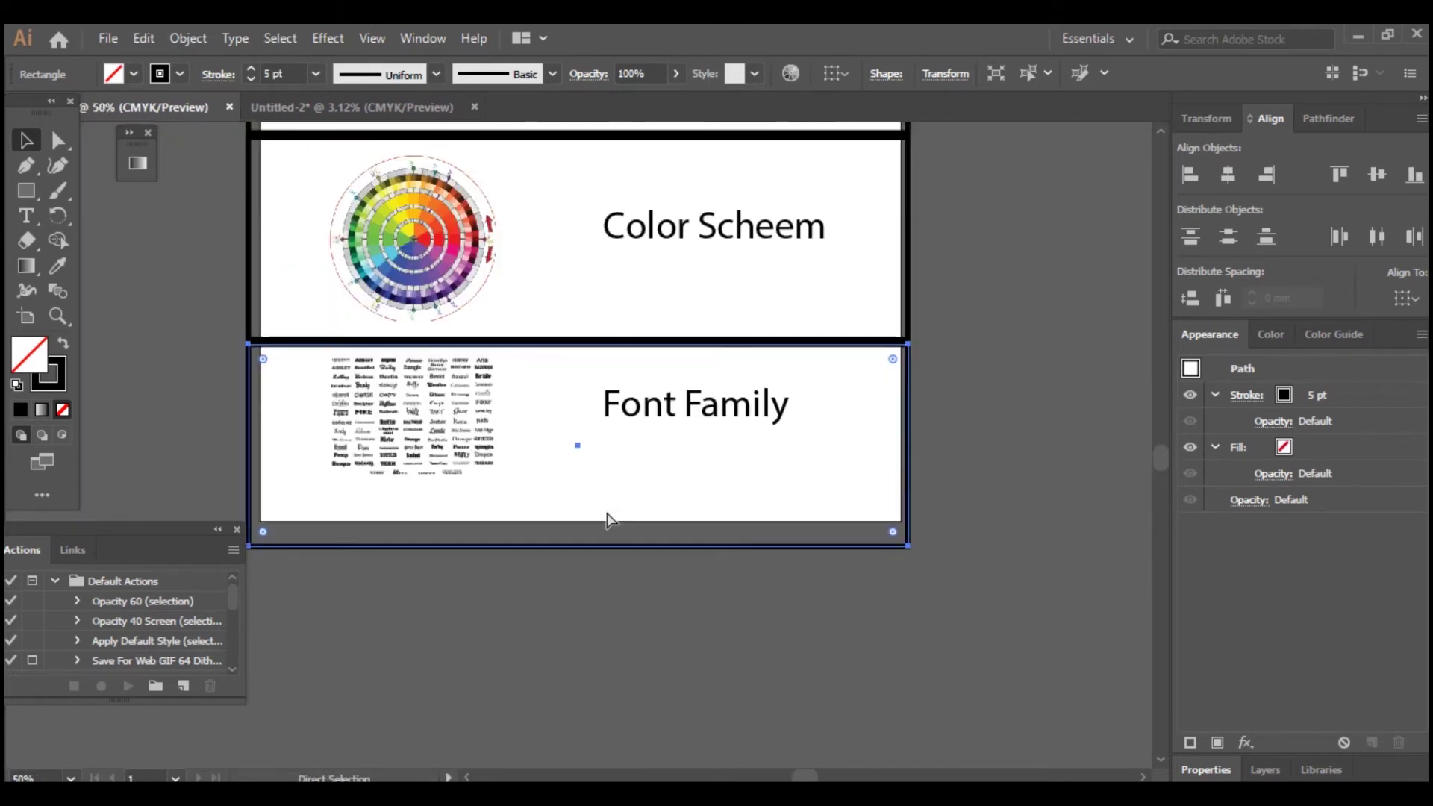
{"action": "key", "text": "ctrl+minus"}
{"action": "key", "text": "ctrl+minus"}
{"action": "key", "text": "ctrl+space"}
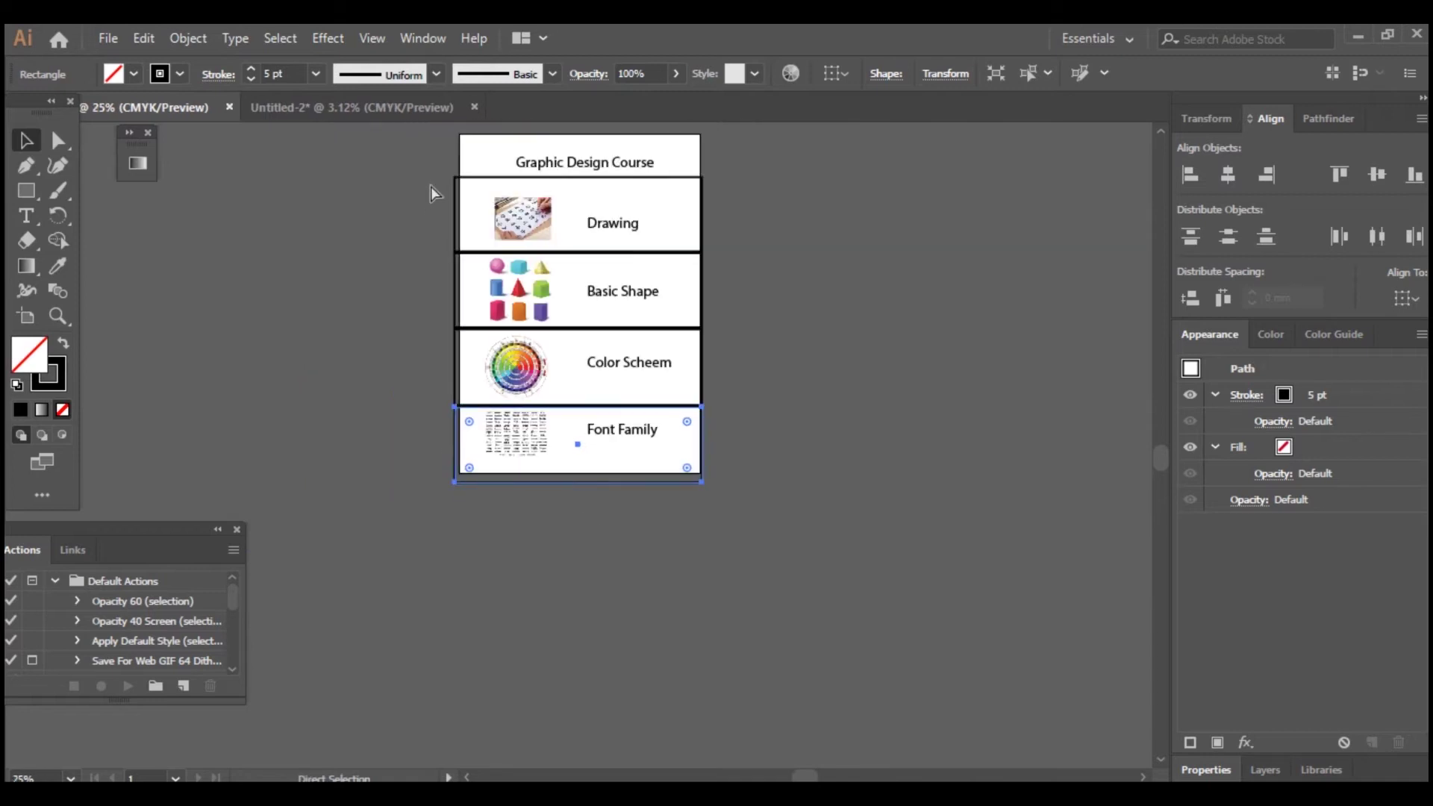
{"action": "left_click_drag", "start_coordinate": [461, 166], "coordinate": [723, 515]}
{"action": "key", "text": "ctrl+minus"}
{"action": "key", "text": "ctrl+minus"}
{"action": "key", "text": "ctrl+minus"}
{"action": "key", "text": "ctrl+space"}
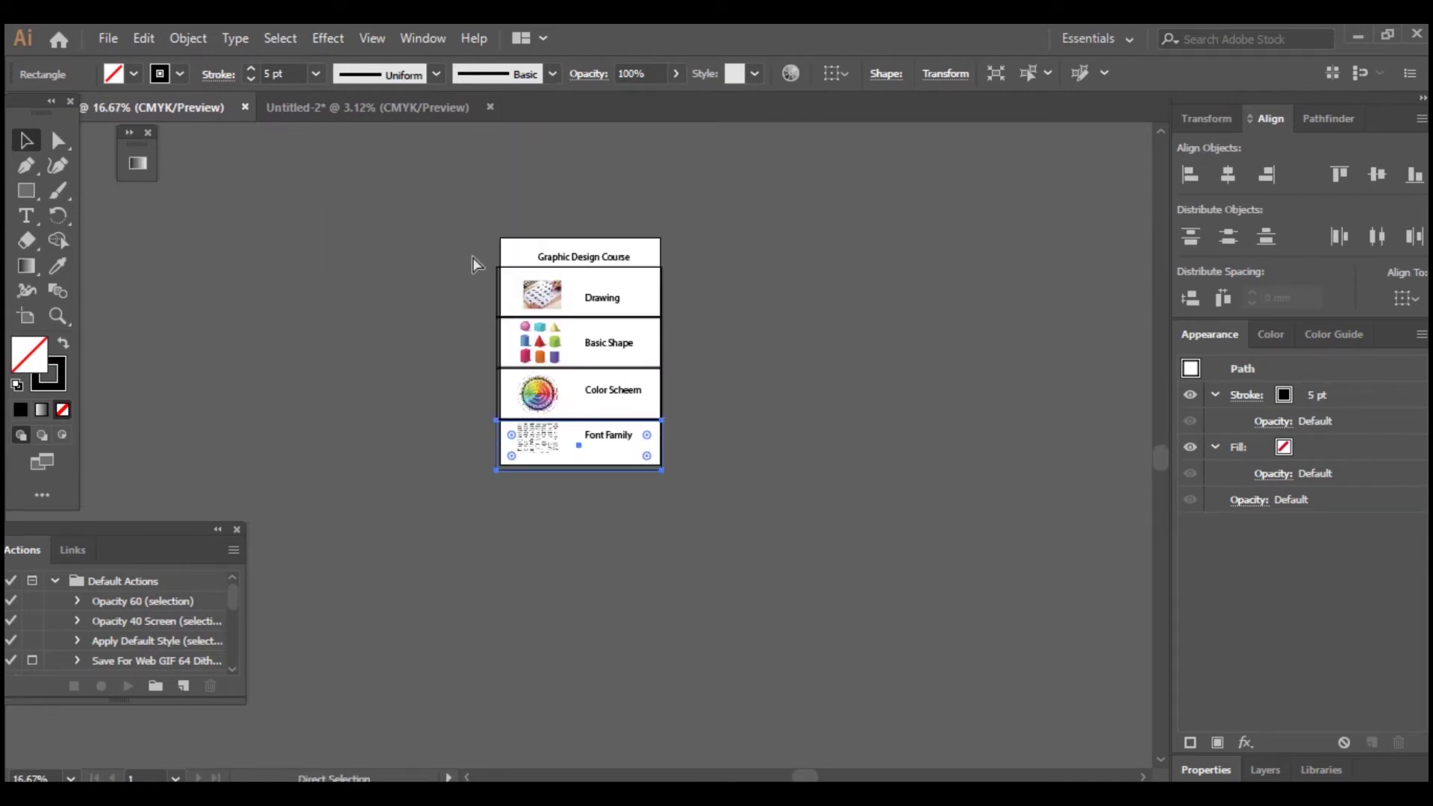
{"action": "mouse_move", "coordinate": [470, 218]}
{"action": "left_mouse_down"}
{"action": "mouse_move", "coordinate": [697, 410]}
{"action": "mouse_move", "coordinate": [702, 494]}
{"action": "left_mouse_up"}
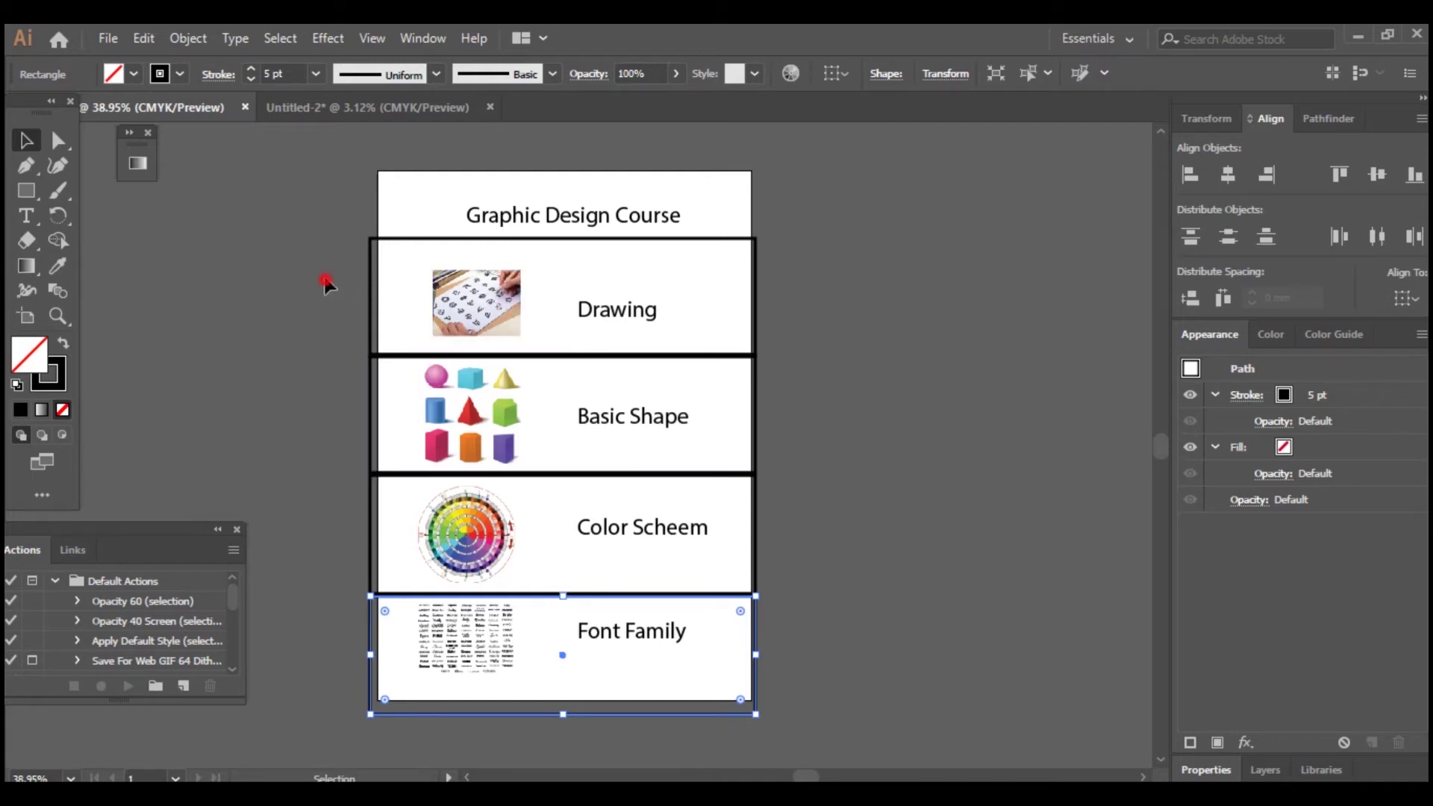
Delete the Drawing row's image, frame and label, leaving the three other rows in place
{"action": "left_click", "coordinate": [527, 314]}
{"action": "key", "text": "Delete"}
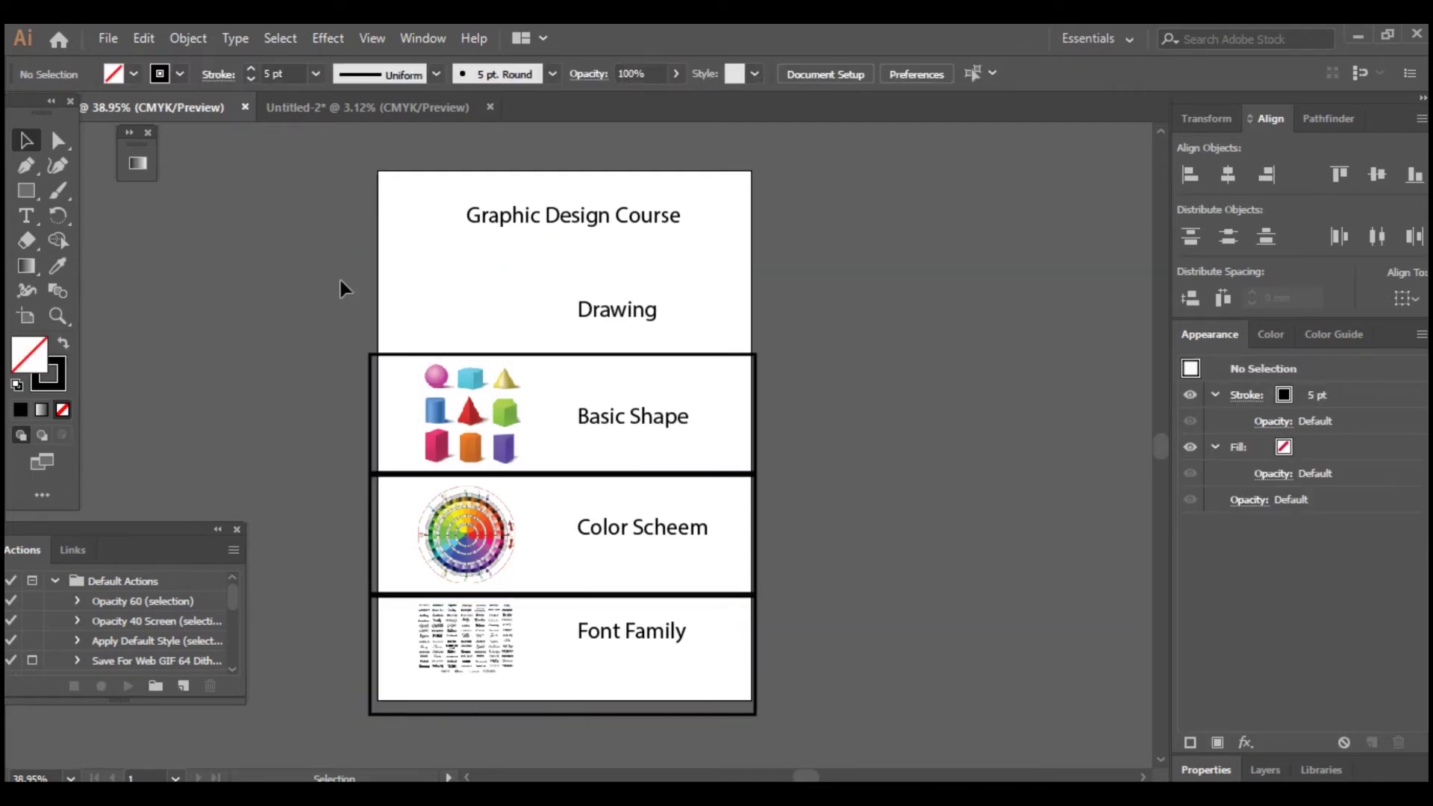
{"action": "left_click_drag", "start_coordinate": [557, 312], "coordinate": [679, 342]}
{"action": "key", "text": "Delete"}
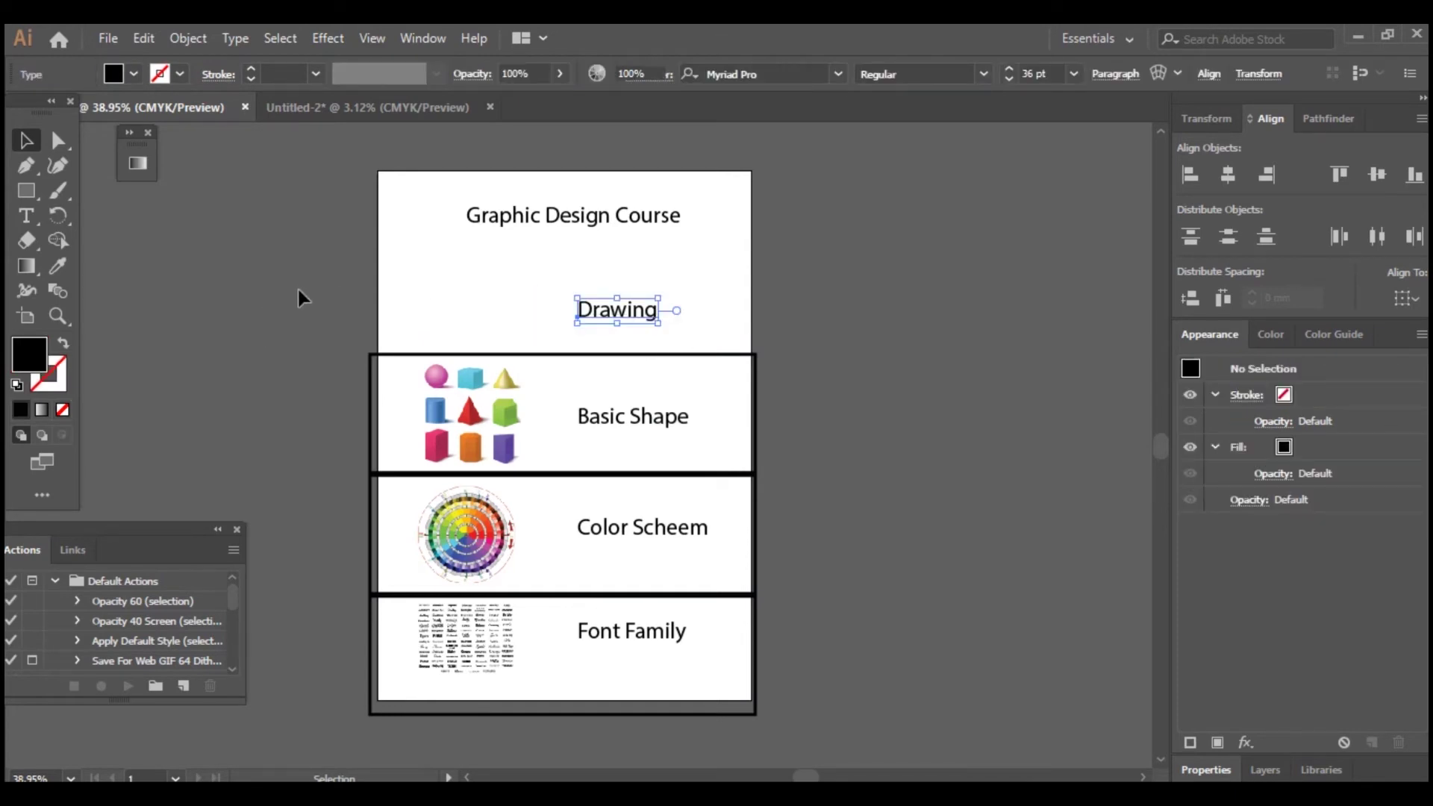
{"action": "left_click_drag", "start_coordinate": [303, 291], "coordinate": [470, 582]}
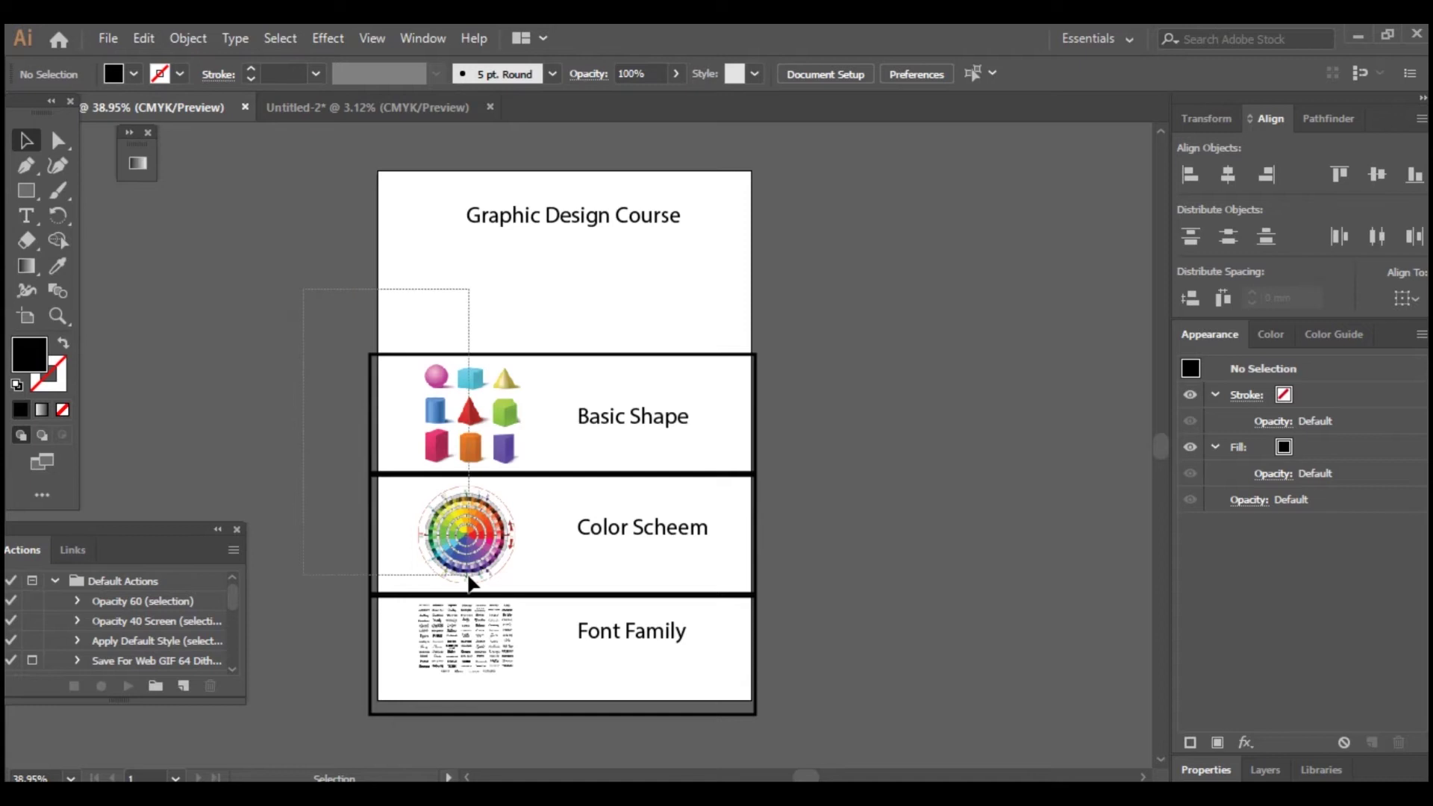
{"action": "left_click_drag", "start_coordinate": [503, 715], "coordinate": [512, 691]}
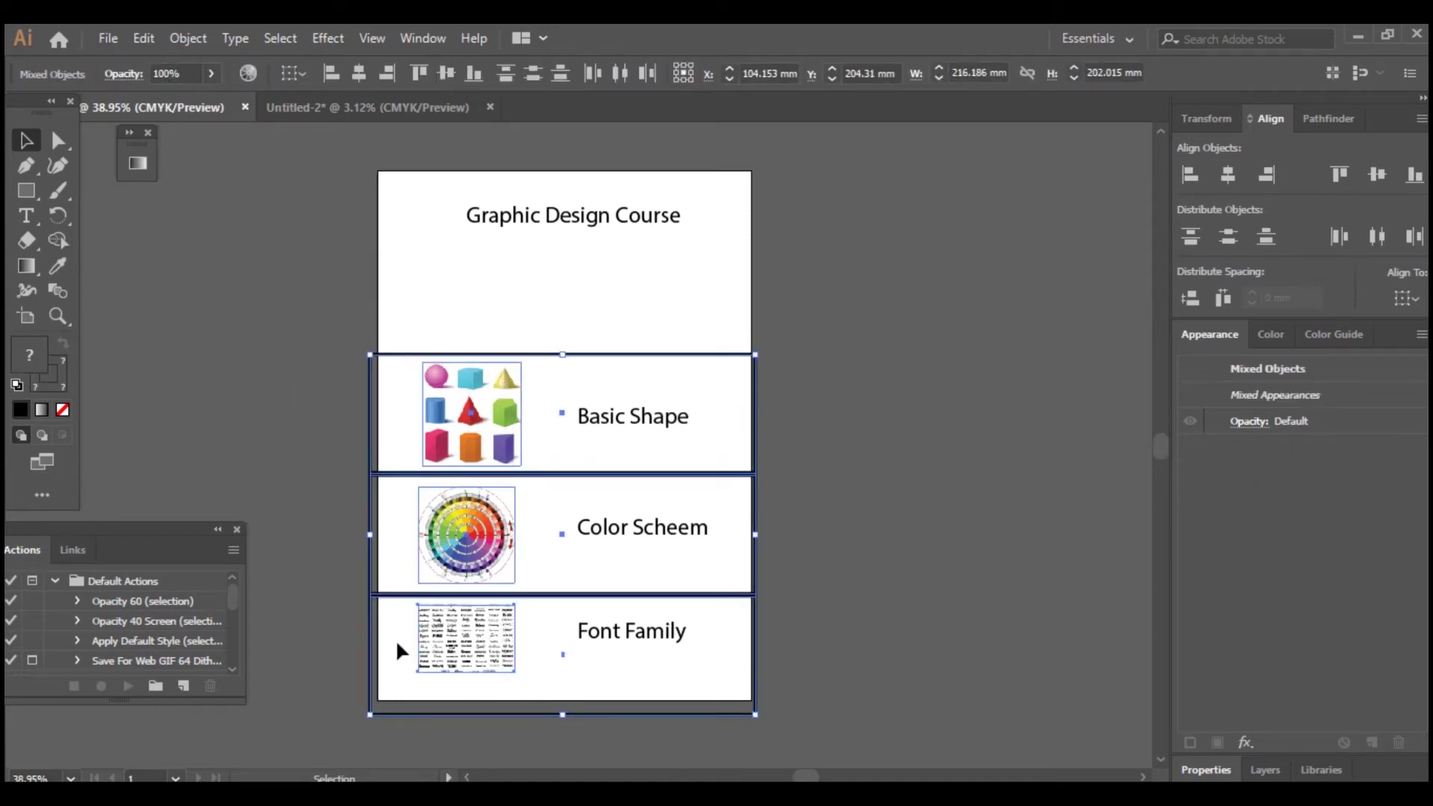
{"action": "left_click", "coordinate": [910, 381]}
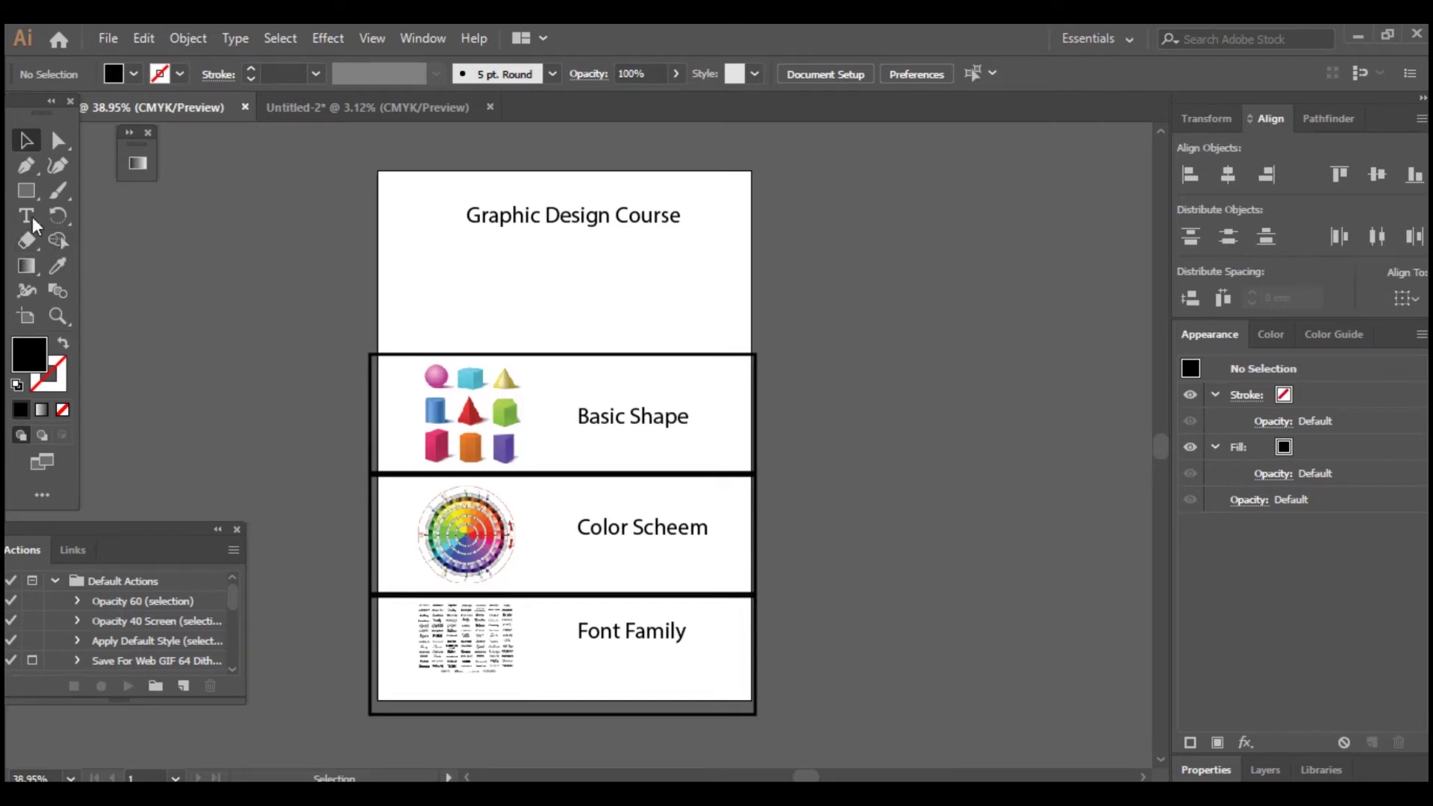
Draw a solid black square under the title, discarding an accidental duplicate
{"action": "left_click", "coordinate": [24, 190]}
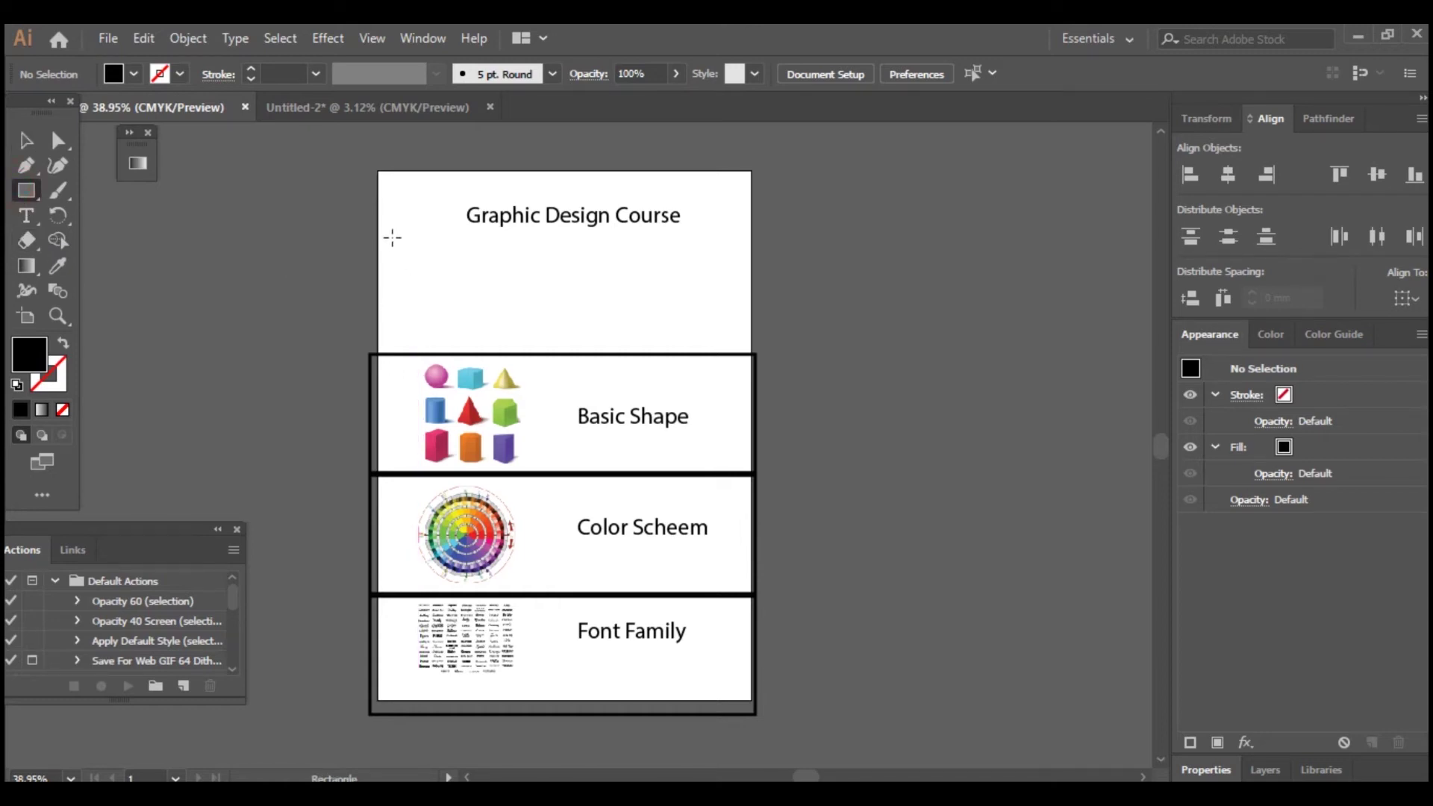
{"action": "left_click_drag", "start_coordinate": [392, 237], "coordinate": [468, 311]}
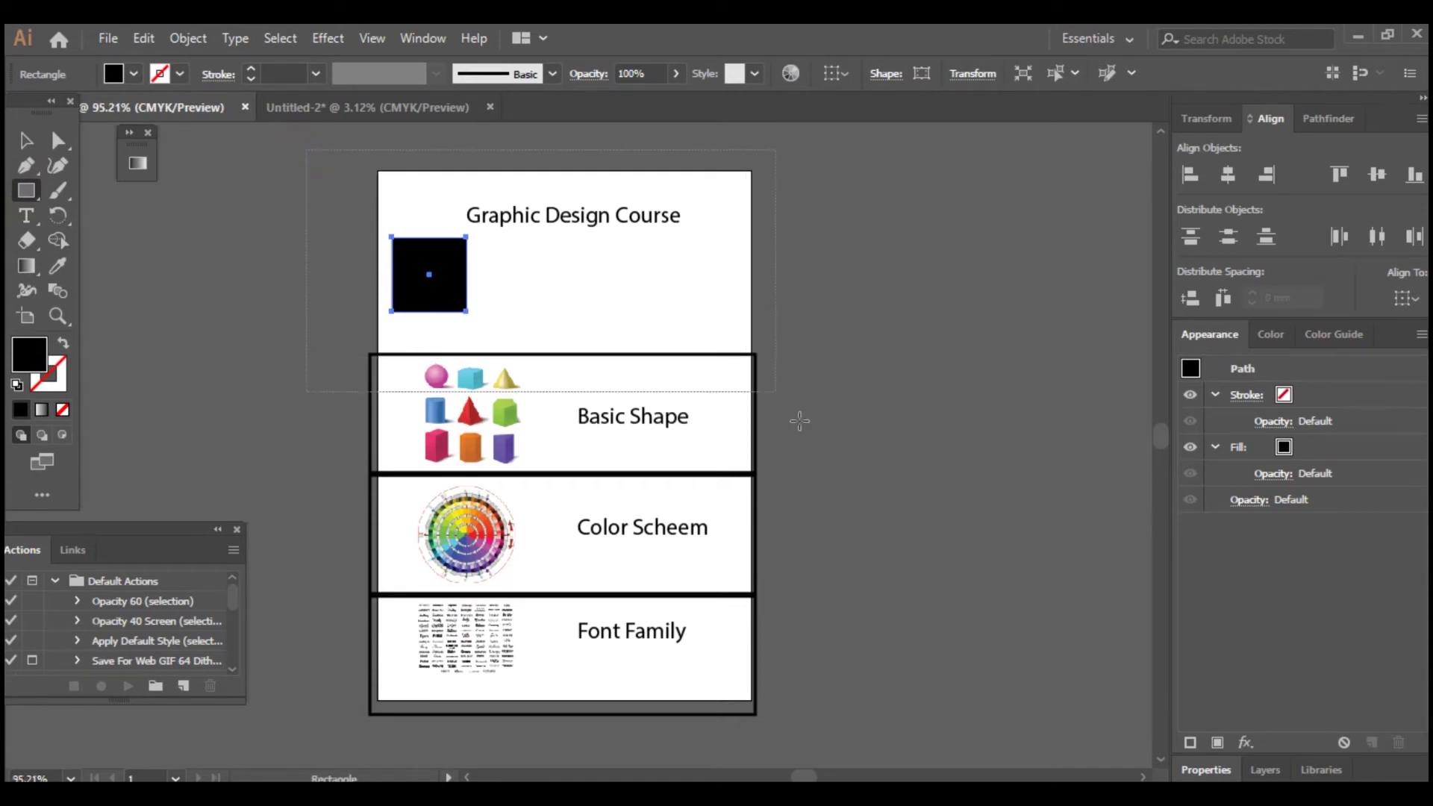
{"action": "key", "text": "ctrl+equal"}
{"action": "key", "text": "ctrl+minus"}
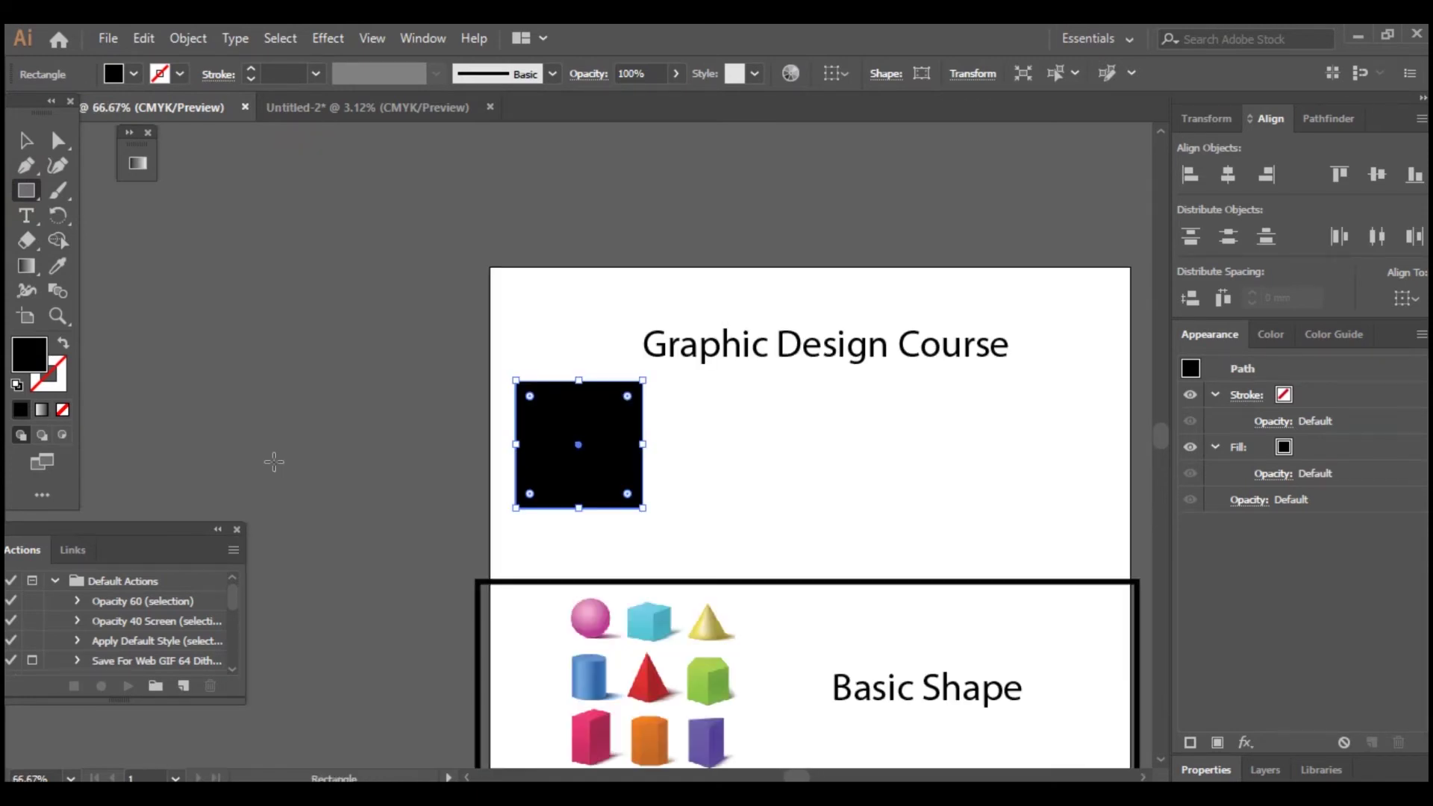
{"action": "key", "text": "v"}
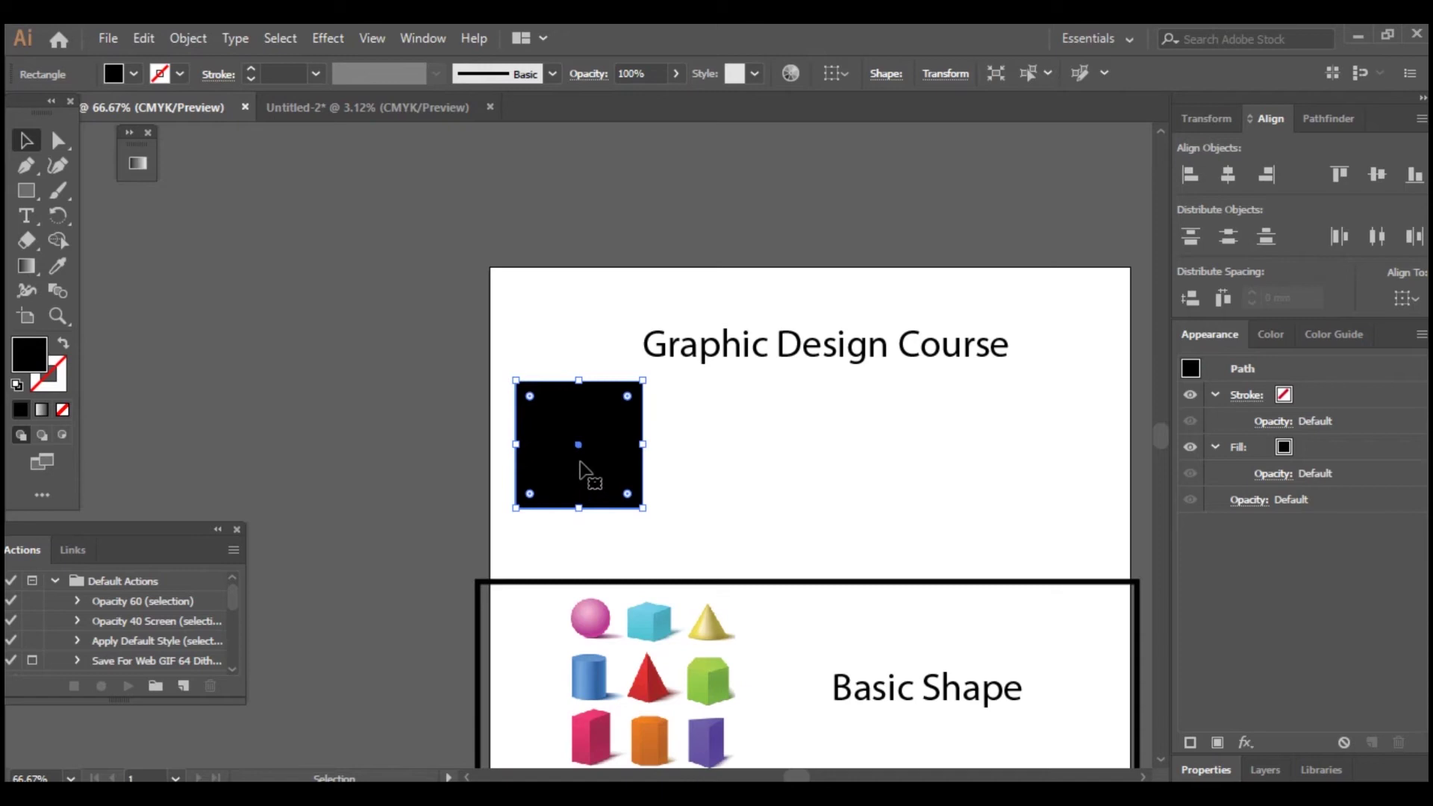
{"action": "left_click_drag", "start_coordinate": [581, 464], "coordinate": [754, 466]}
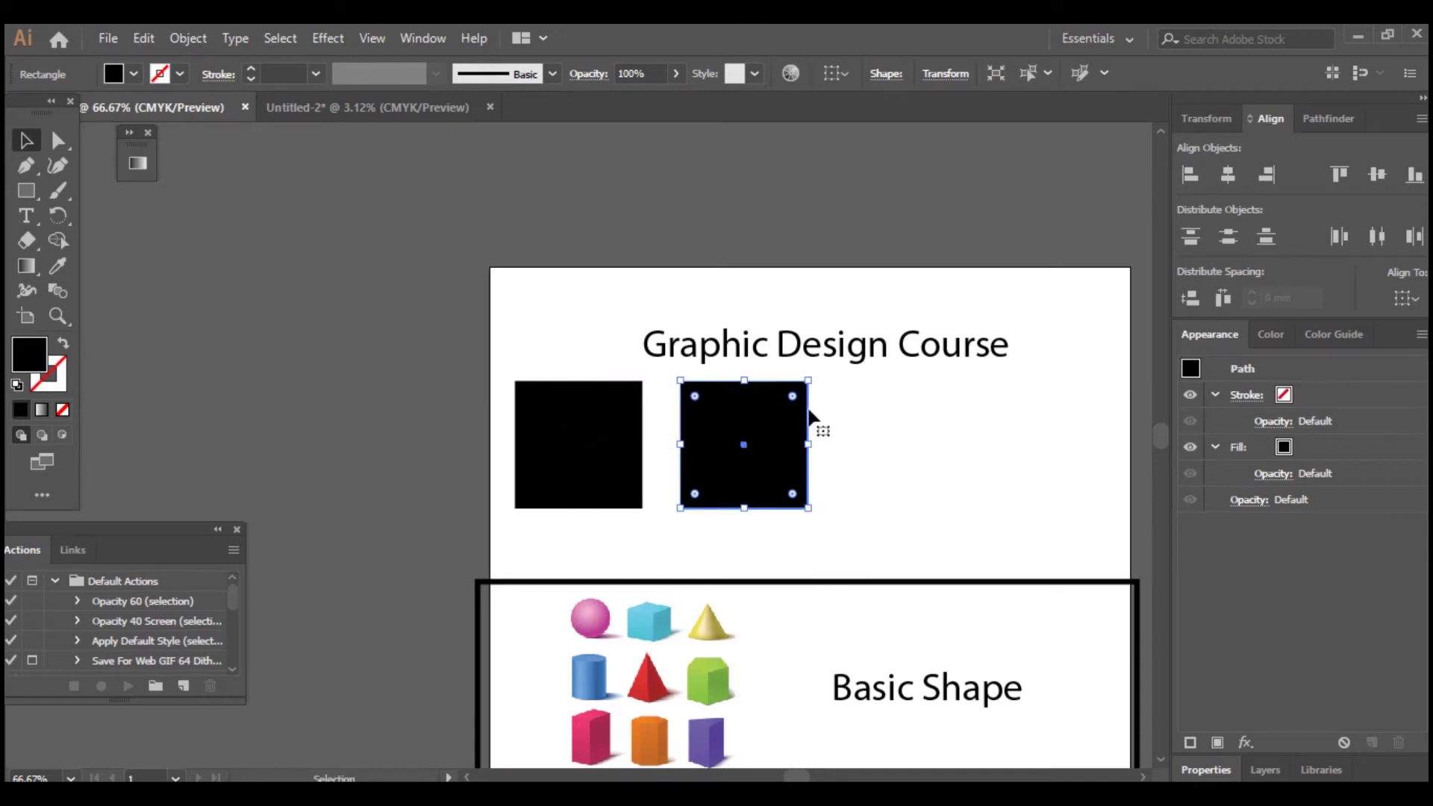
{"action": "key", "text": "Delete"}
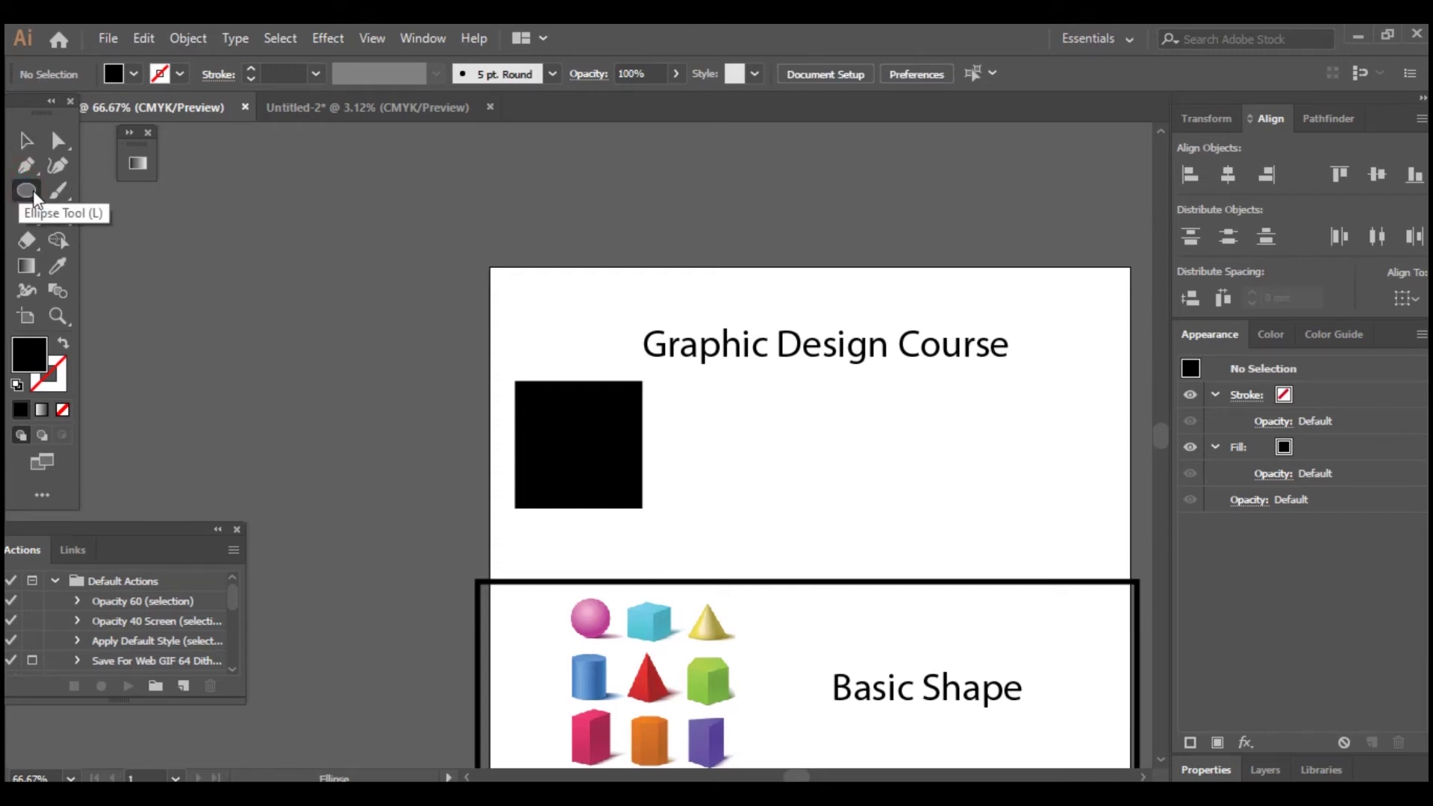
Draw a black circle beside the square and a black hexagon to the circle's right
{"action": "left_click_drag", "start_coordinate": [689, 398], "coordinate": [807, 491]}
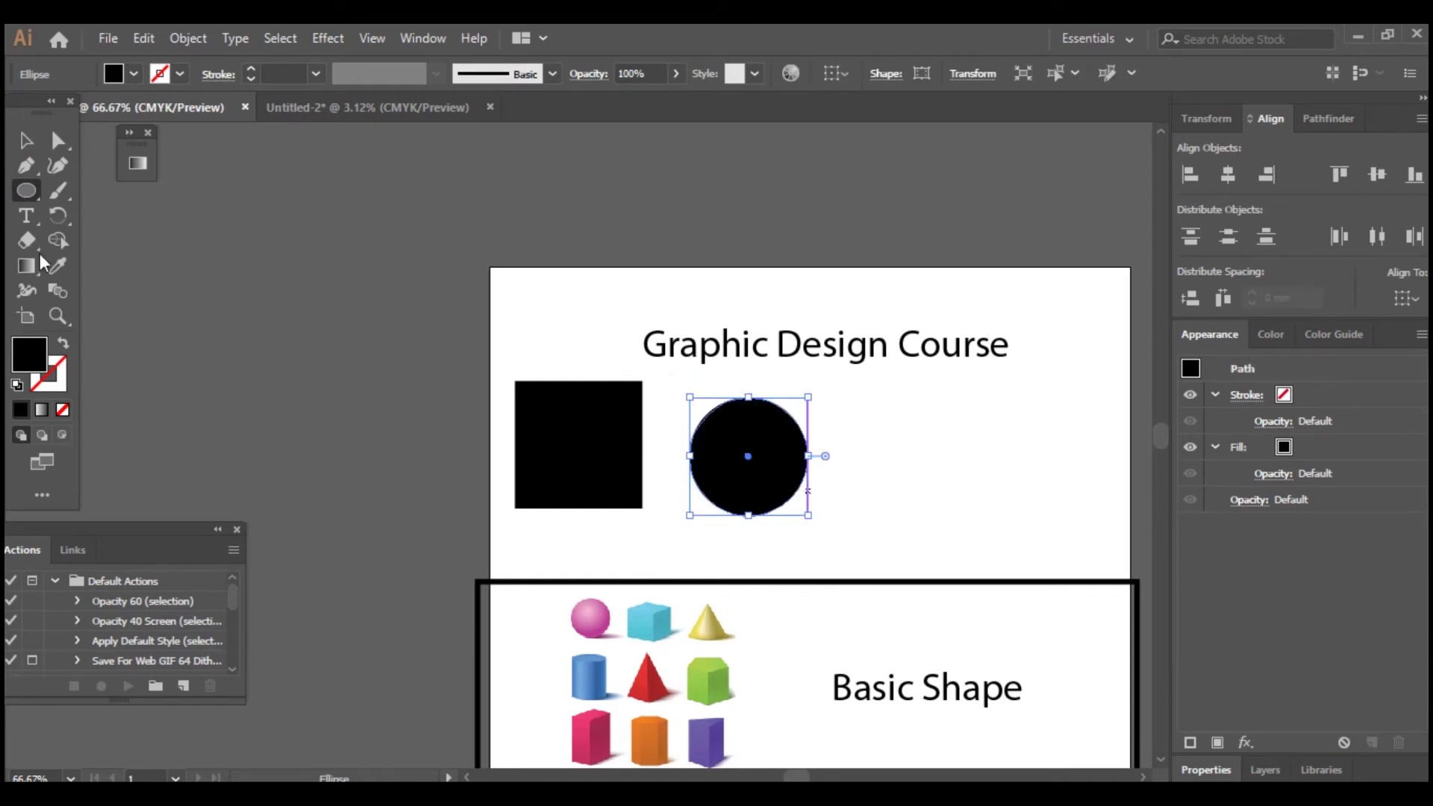
{"action": "key", "text": "alt"}
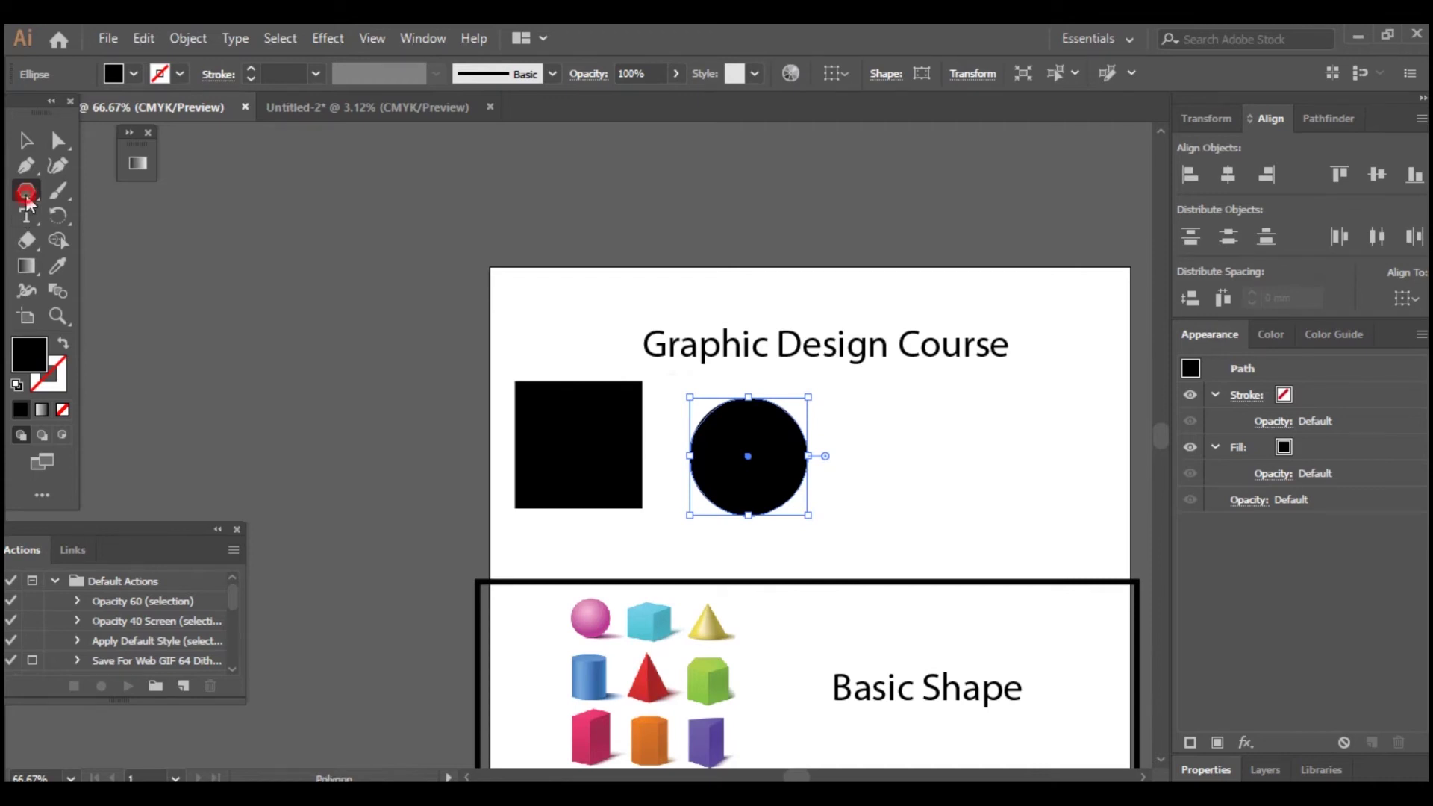
{"action": "scroll", "coordinate": [75, 418], "scroll_direction": "down", "scroll_amount": 1}
{"action": "scroll", "coordinate": [448, 429], "scroll_direction": "down", "scroll_amount": 1}
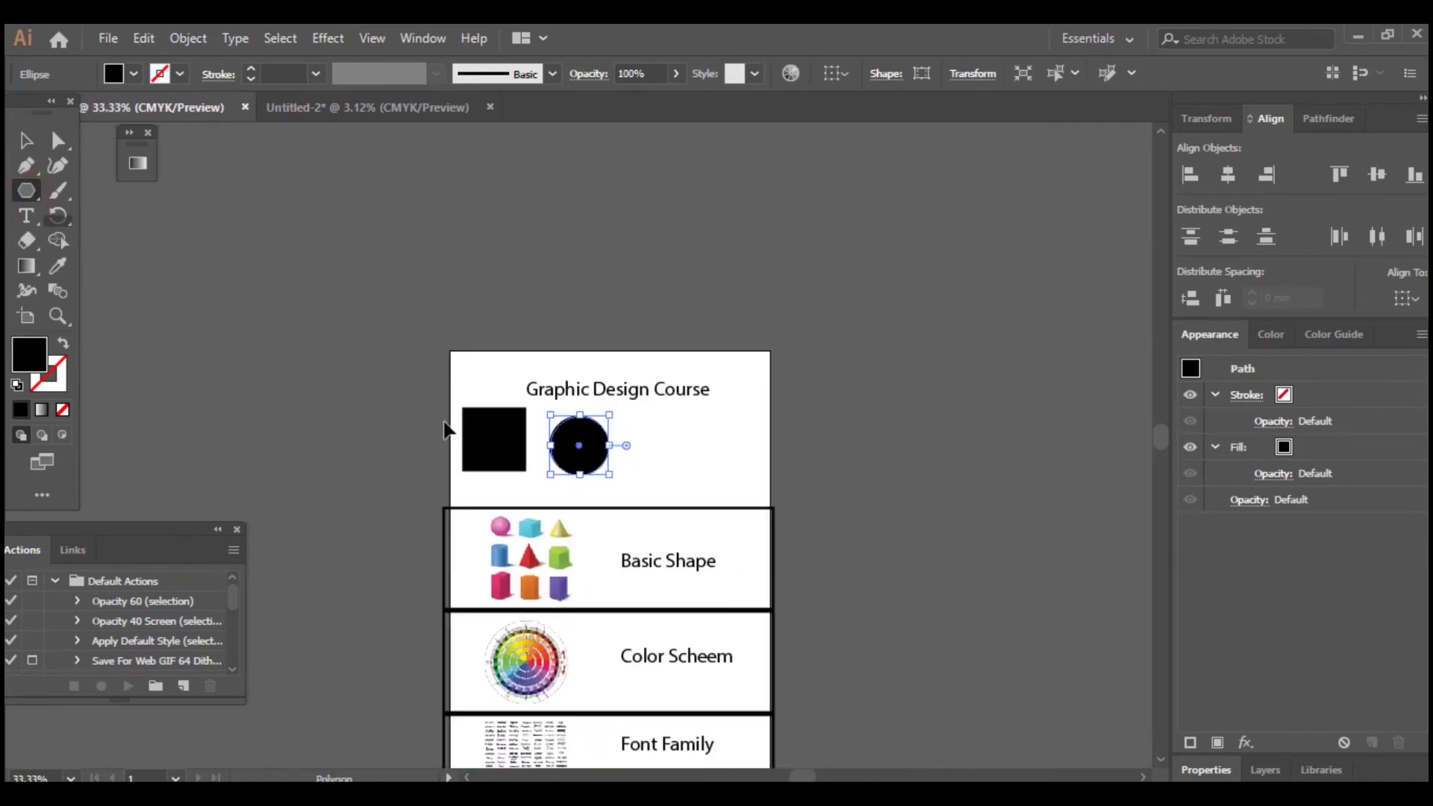
{"action": "left_click_drag", "start_coordinate": [376, 291], "coordinate": [855, 480]}
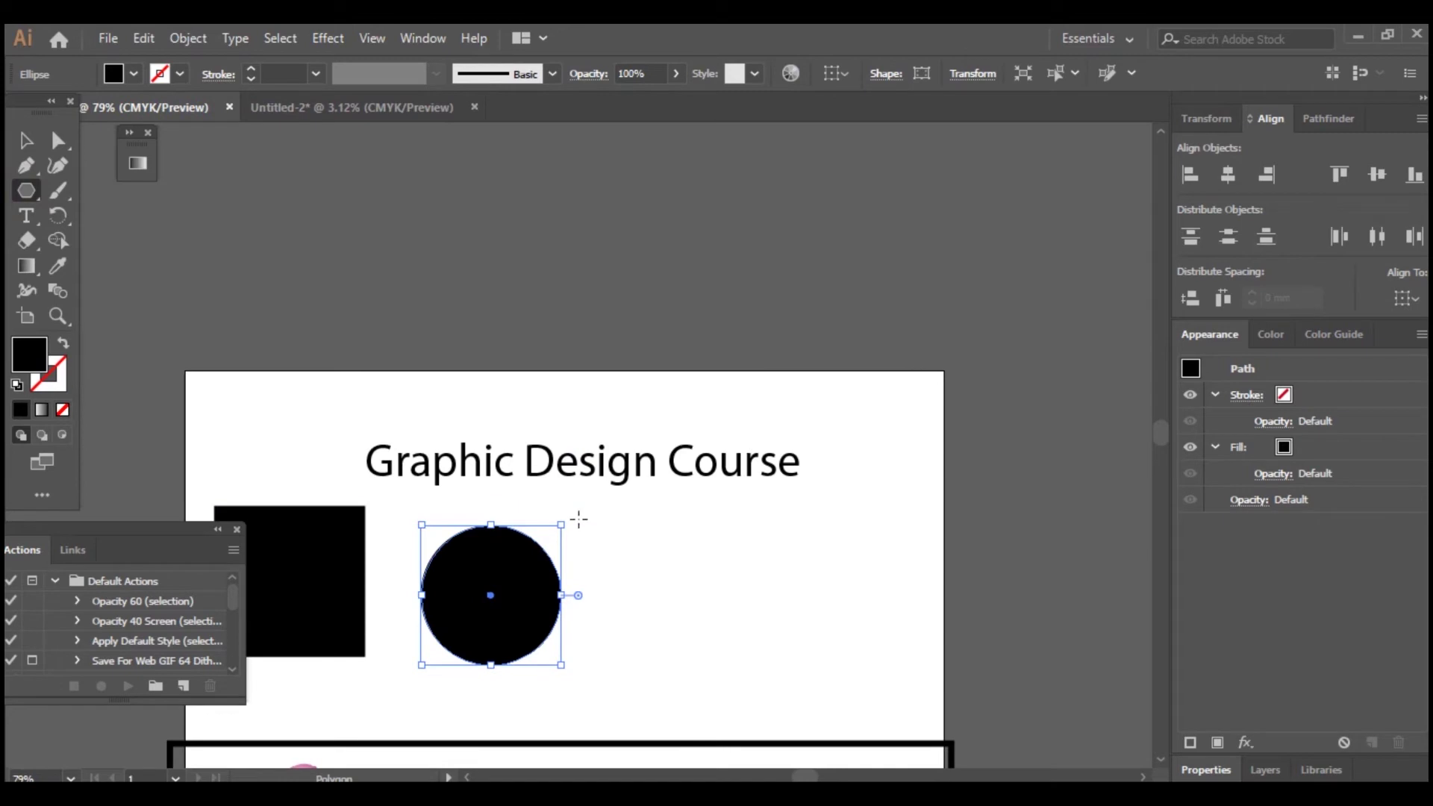
{"action": "left_click_drag", "start_coordinate": [635, 532], "coordinate": [789, 674]}
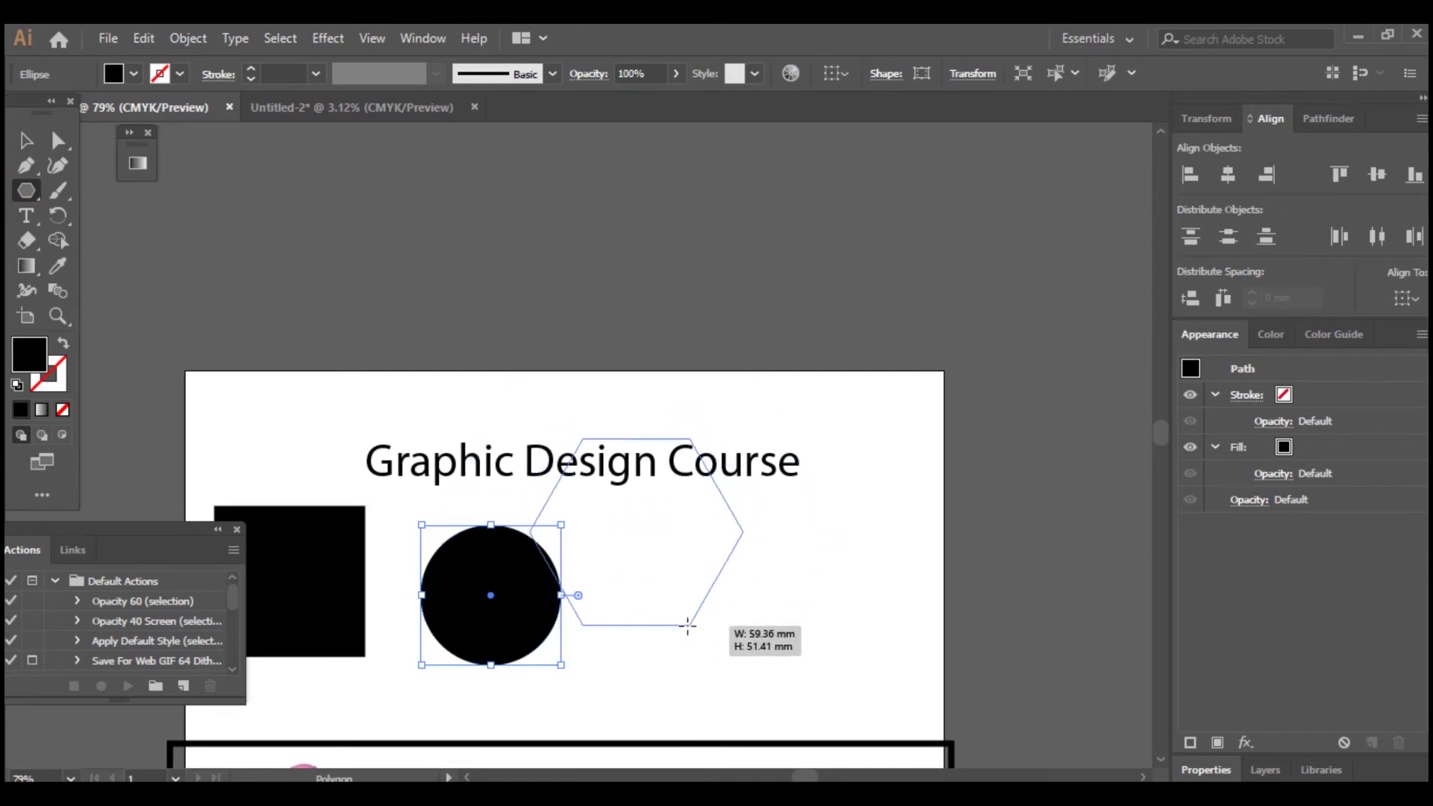
{"action": "left_click_drag", "start_coordinate": [788, 674], "coordinate": [687, 624]}
{"action": "key", "text": "v"}
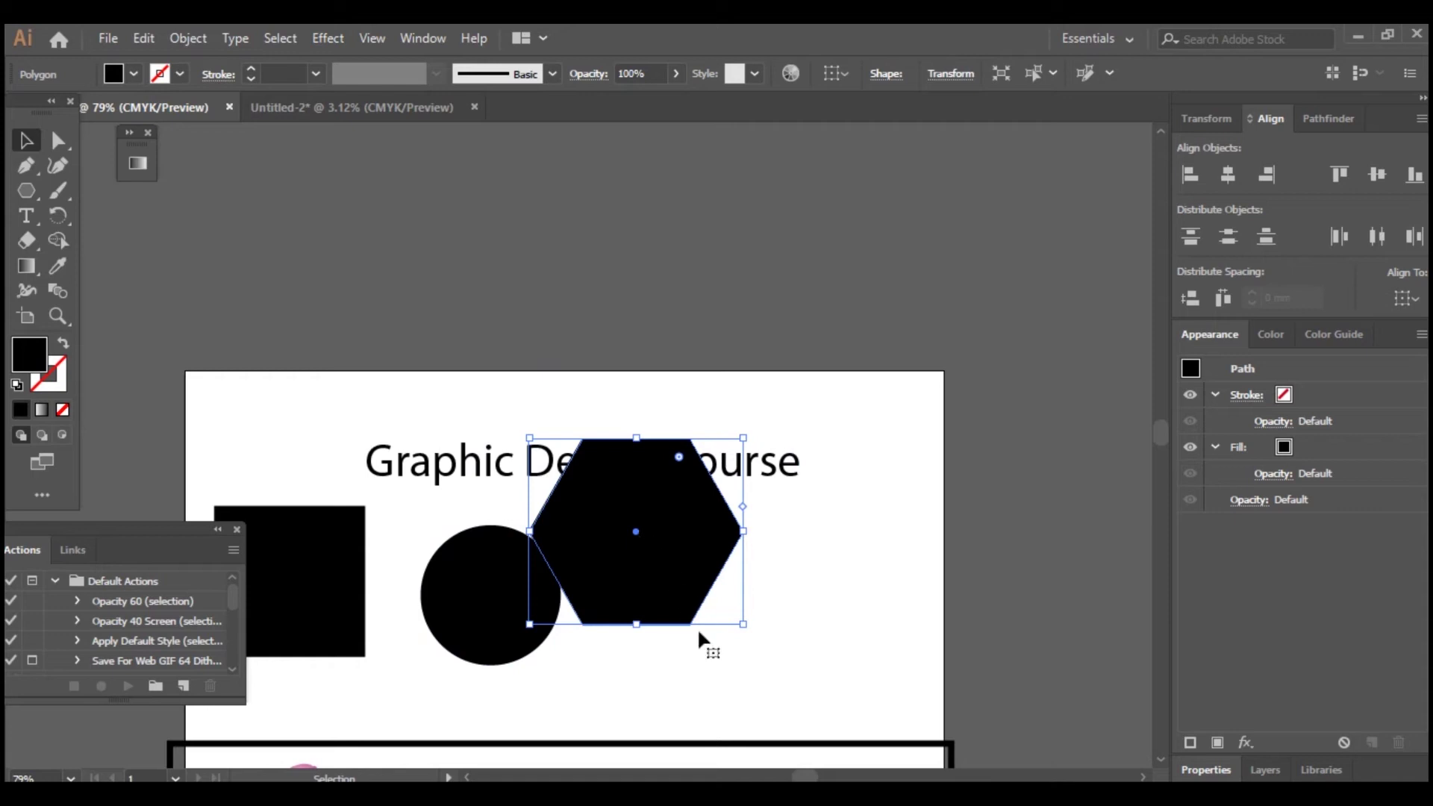
{"action": "left_click_drag", "start_coordinate": [655, 560], "coordinate": [714, 617]}
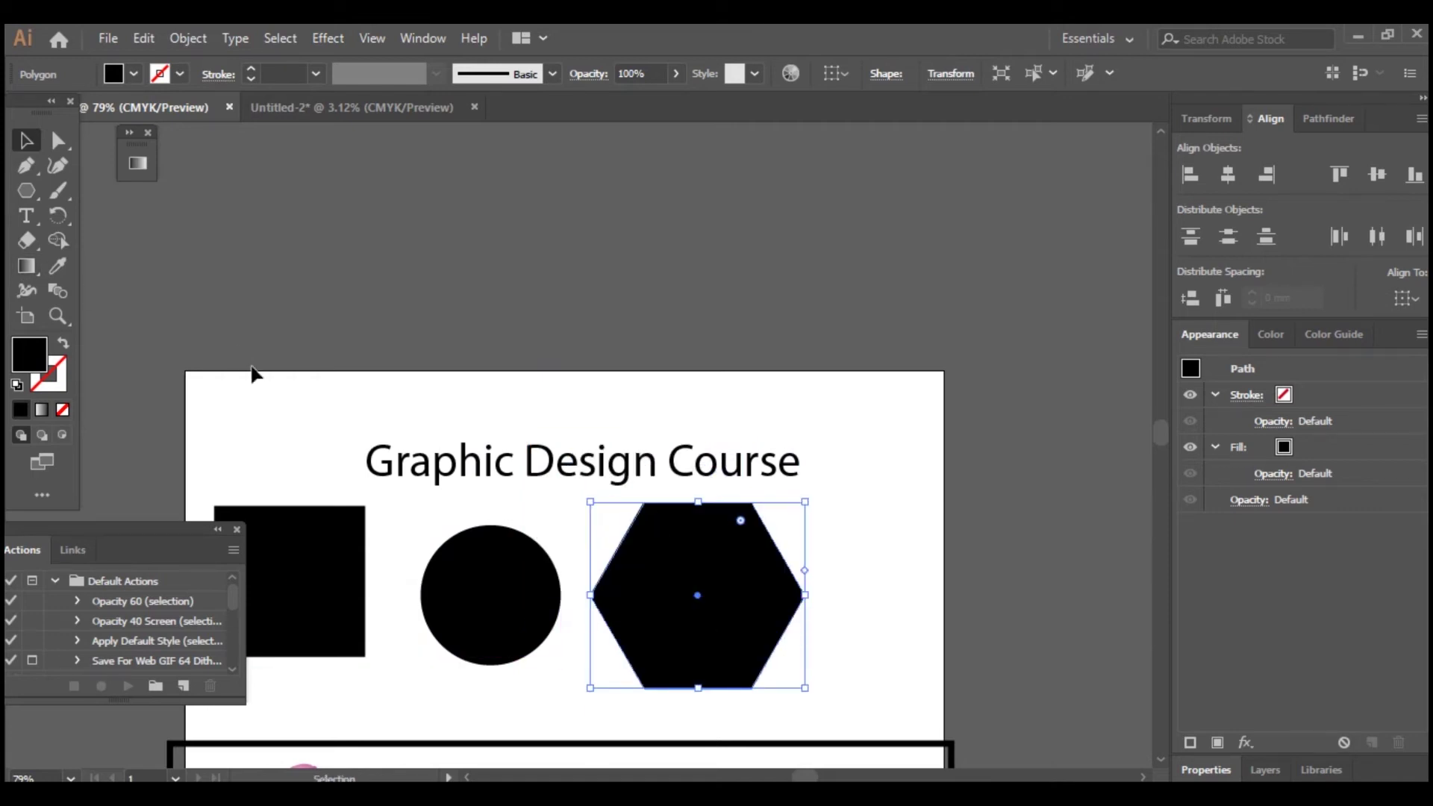
Draw a black five-point star next to the hexagon and nudge it into place
{"action": "left_click", "coordinate": [24, 193]}
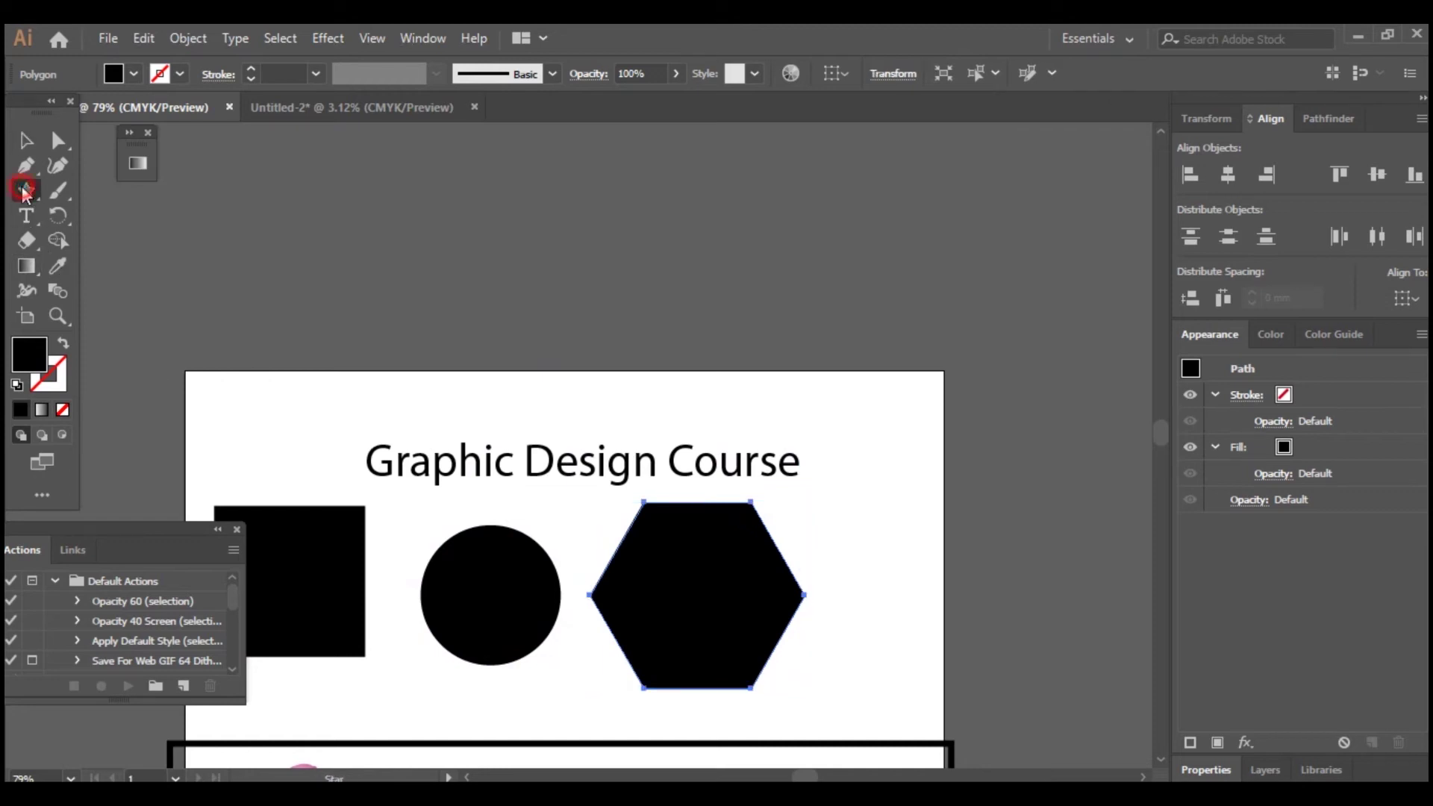
{"action": "mouse_move", "coordinate": [859, 545]}
{"action": "left_mouse_down"}
{"action": "mouse_move", "coordinate": [999, 660]}
{"action": "mouse_move", "coordinate": [897, 610]}
{"action": "left_mouse_up"}
{"action": "left_click", "coordinate": [882, 562]}
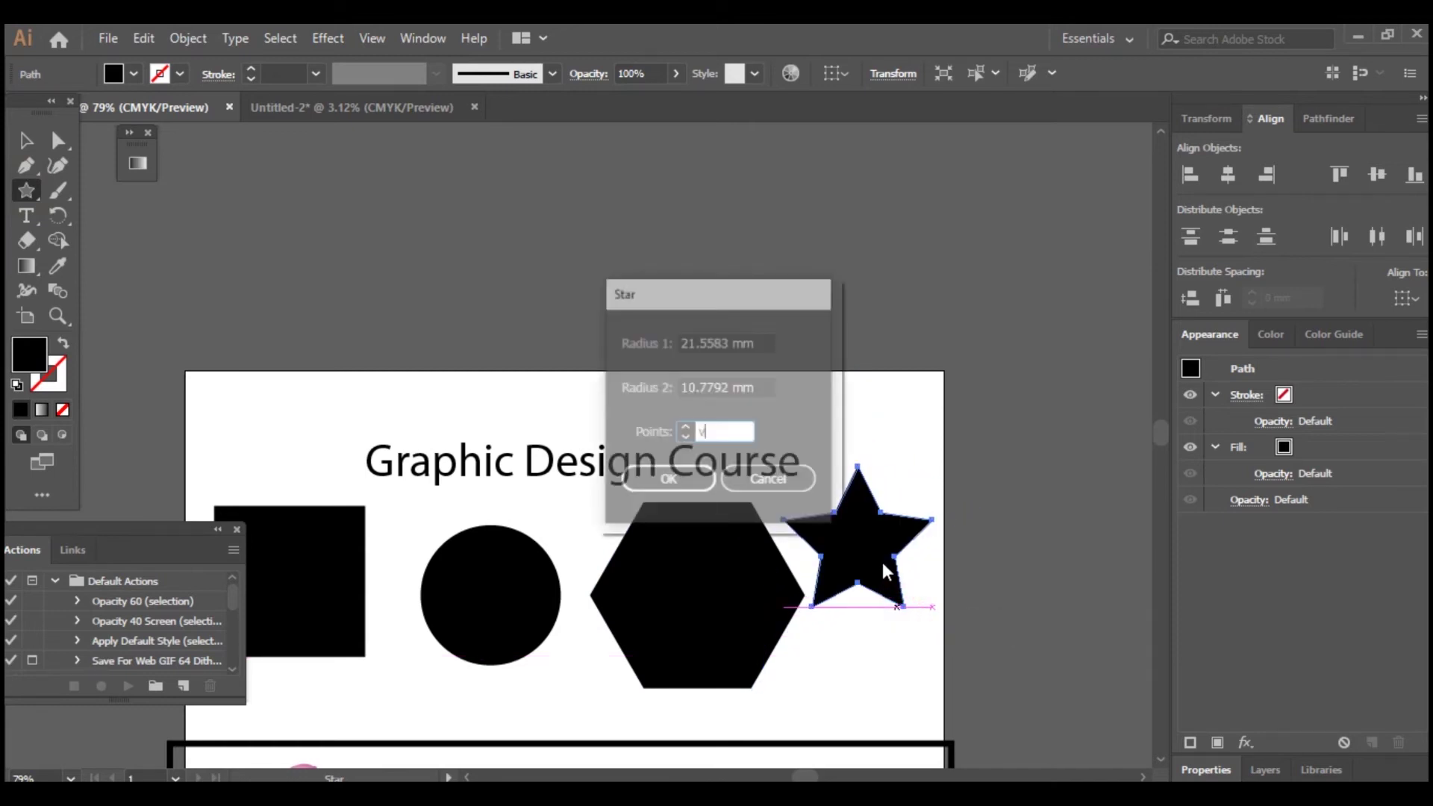
{"action": "left_click", "coordinate": [766, 478]}
{"action": "left_click", "coordinate": [830, 533]}
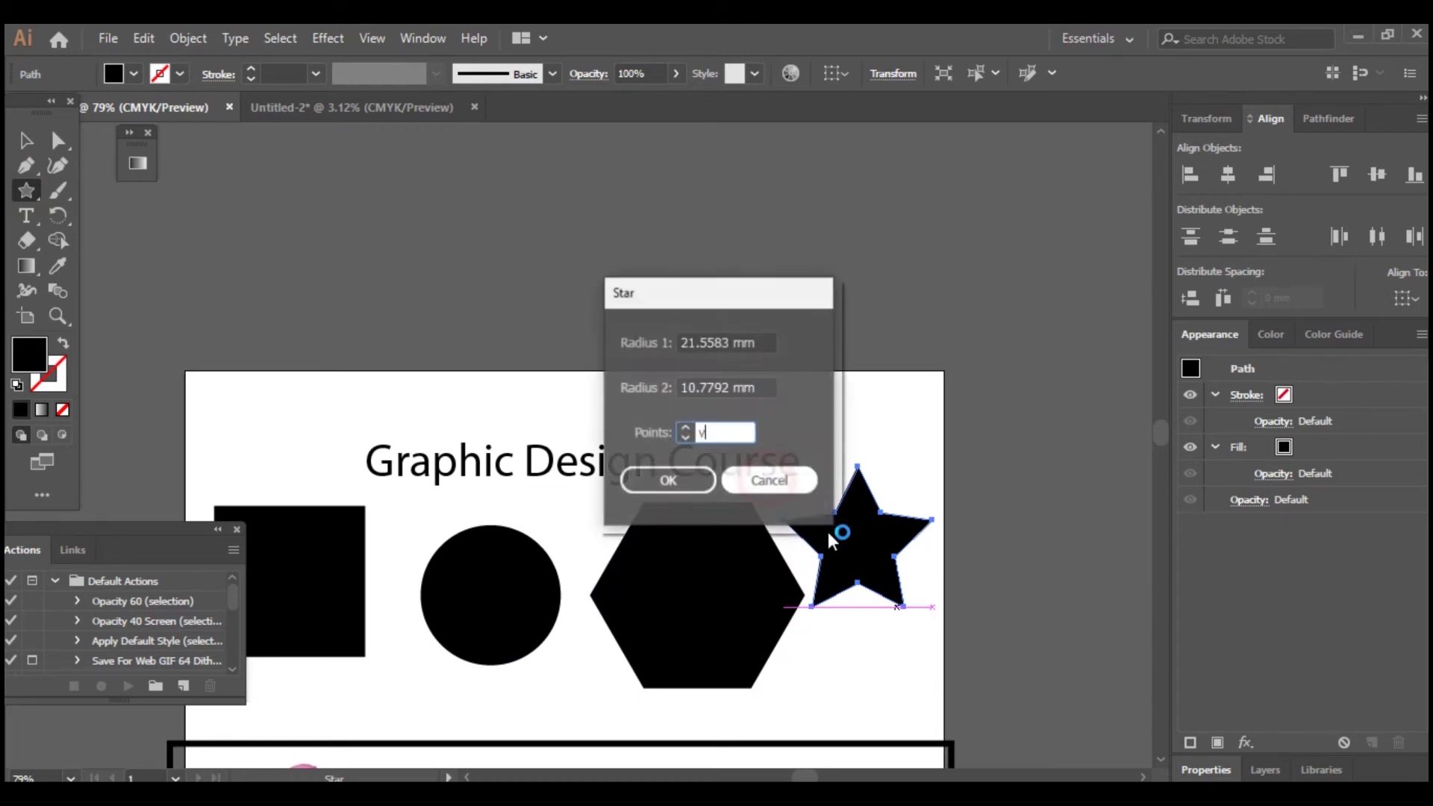
{"action": "left_click", "coordinate": [788, 484]}
{"action": "key", "text": "v"}
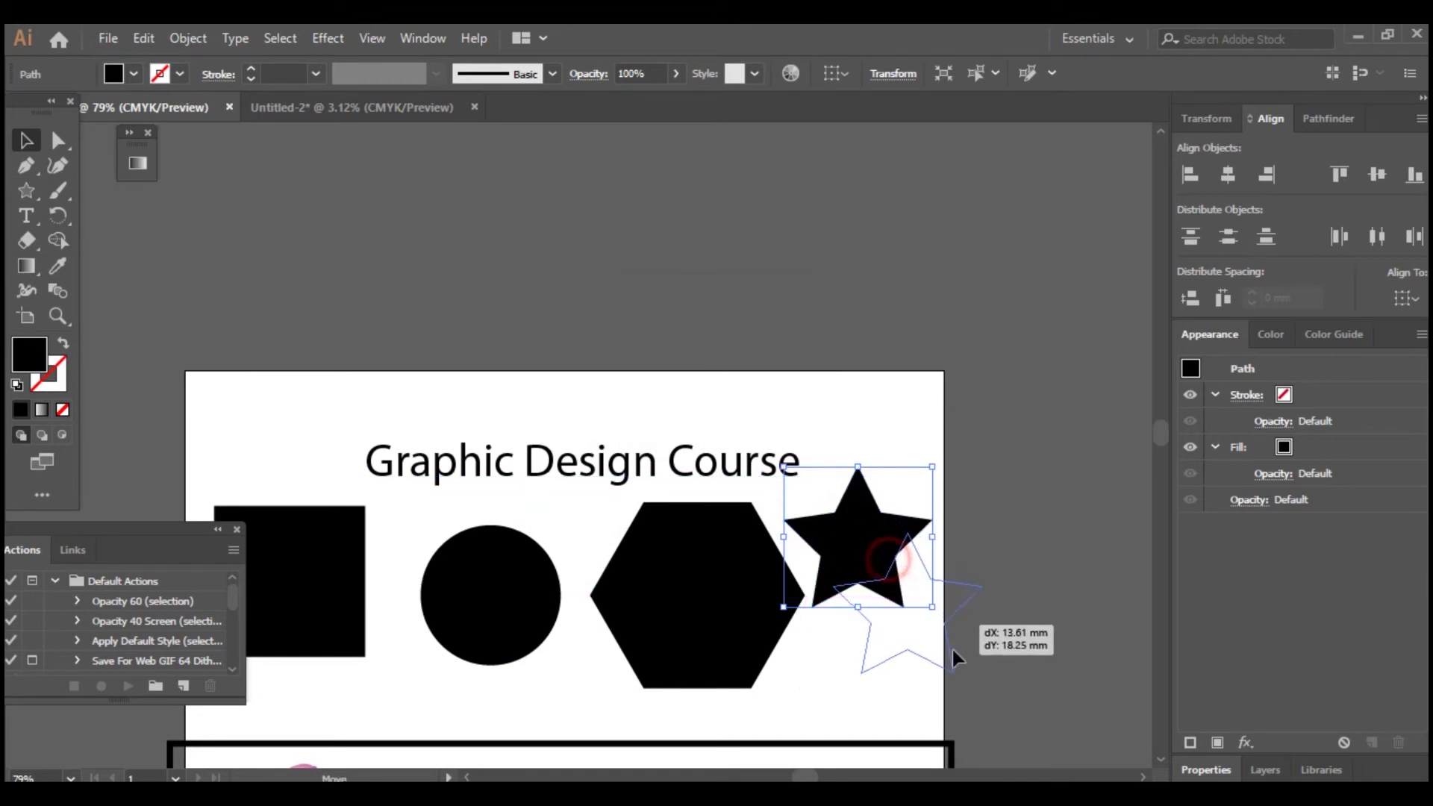
{"action": "left_click_drag", "start_coordinate": [919, 606], "coordinate": [961, 661]}
{"action": "key", "text": "a"}
{"action": "key", "text": "ctrl+minus"}
{"action": "key", "text": "ctrl+minus"}
Vertically centre-align the square, circle, hexagon and star, then scale them down together
{"action": "key", "text": "v"}
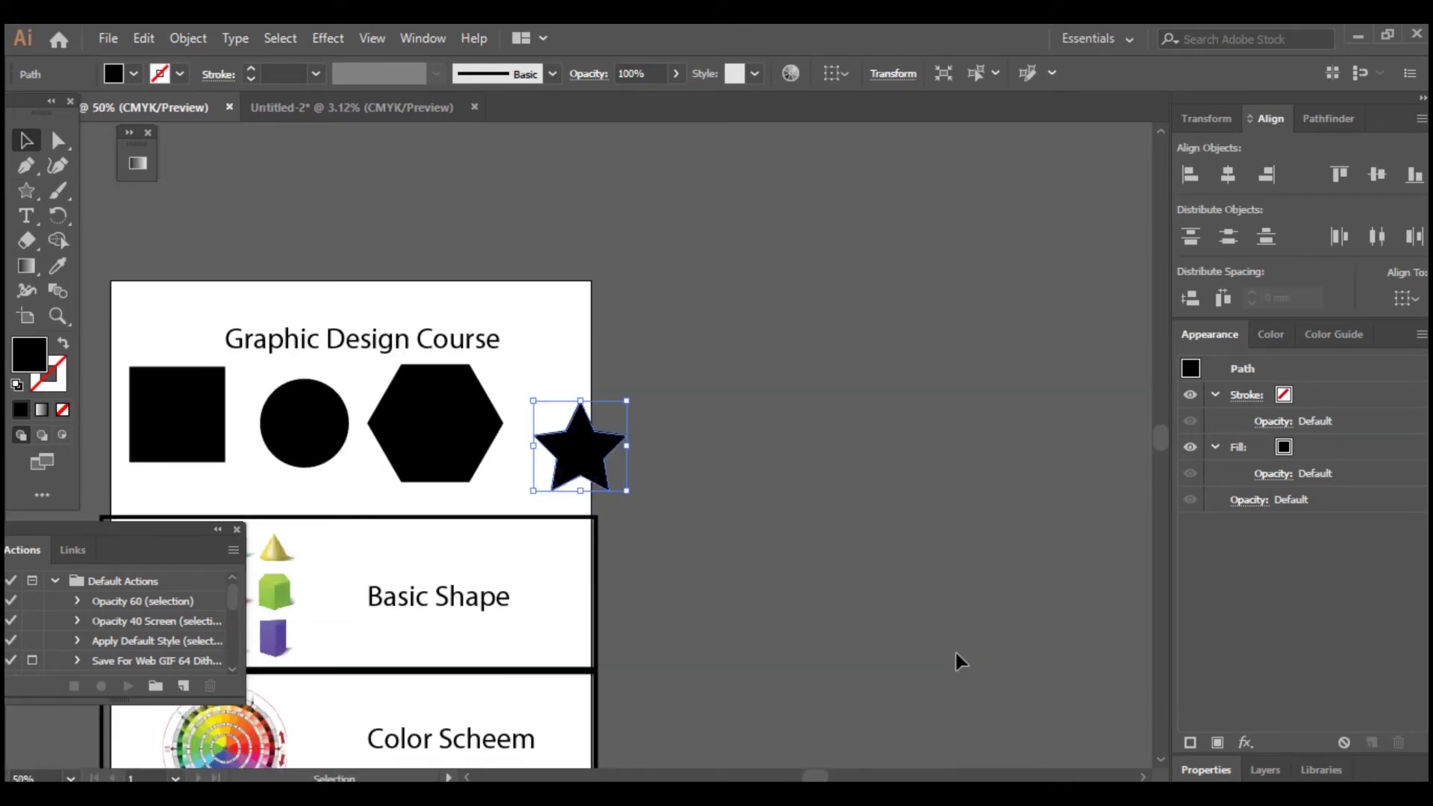
{"action": "left_click", "coordinate": [685, 419]}
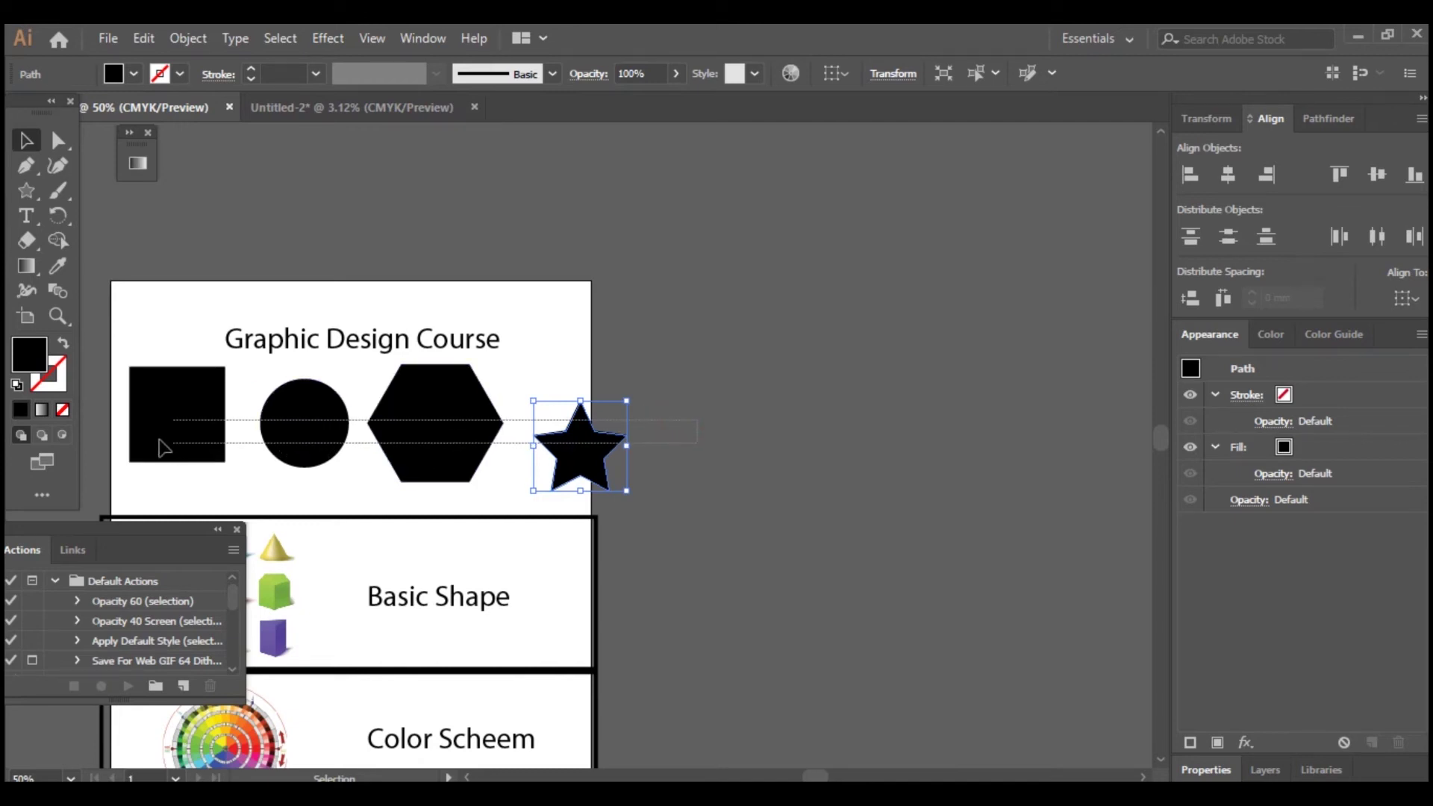
{"action": "left_click_drag", "start_coordinate": [278, 450], "coordinate": [163, 448]}
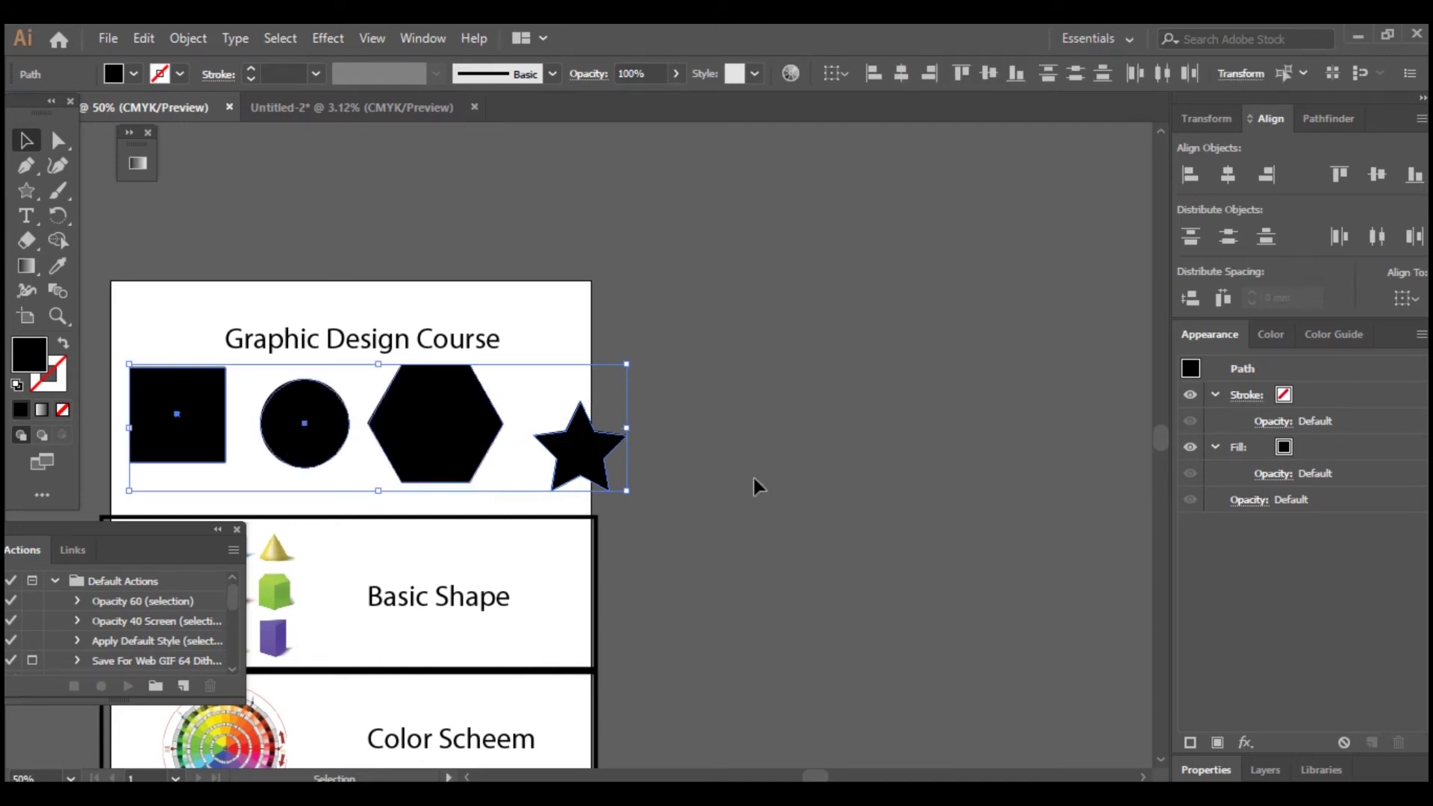
{"action": "left_click", "coordinate": [1380, 176]}
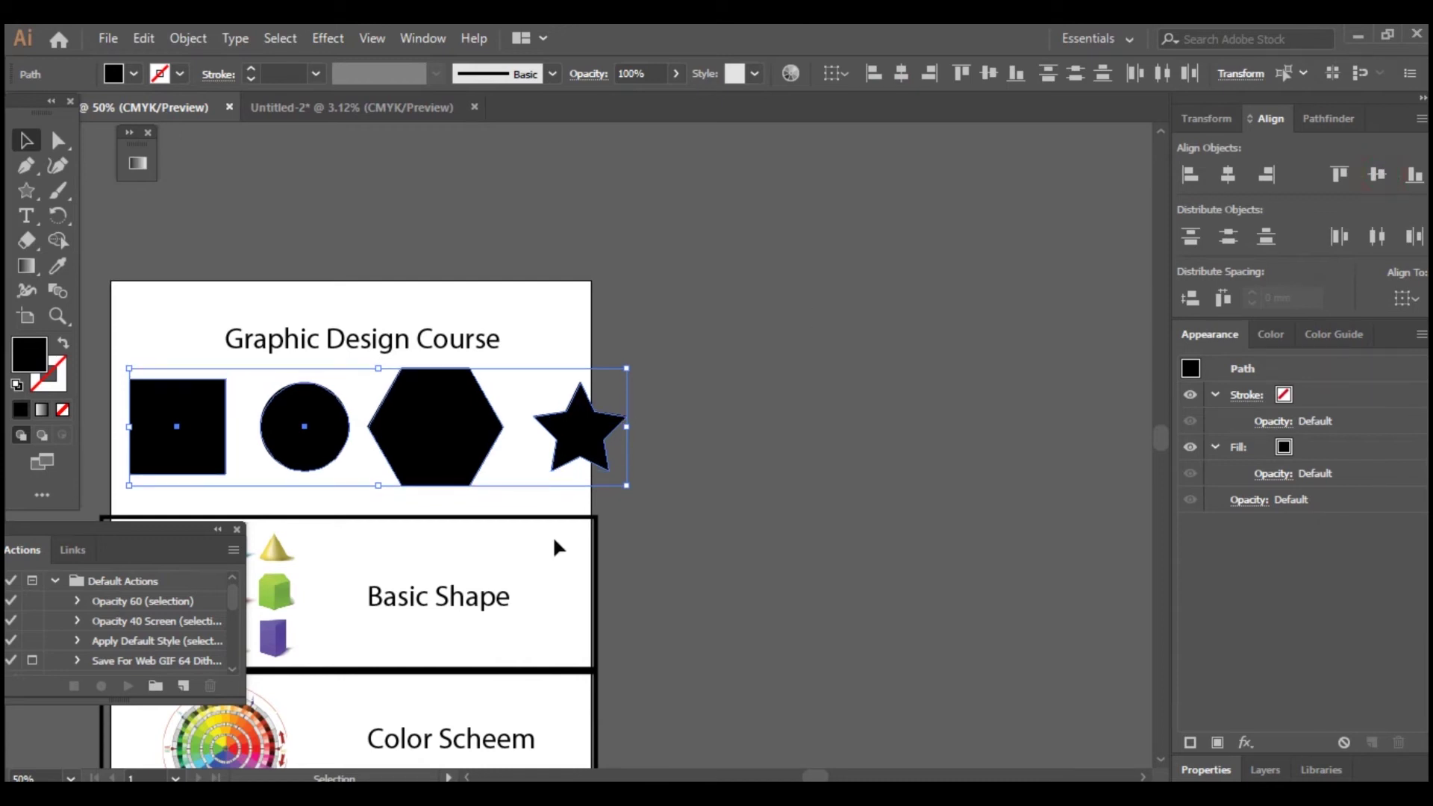
{"action": "left_click_drag", "start_coordinate": [626, 486], "coordinate": [579, 507]}
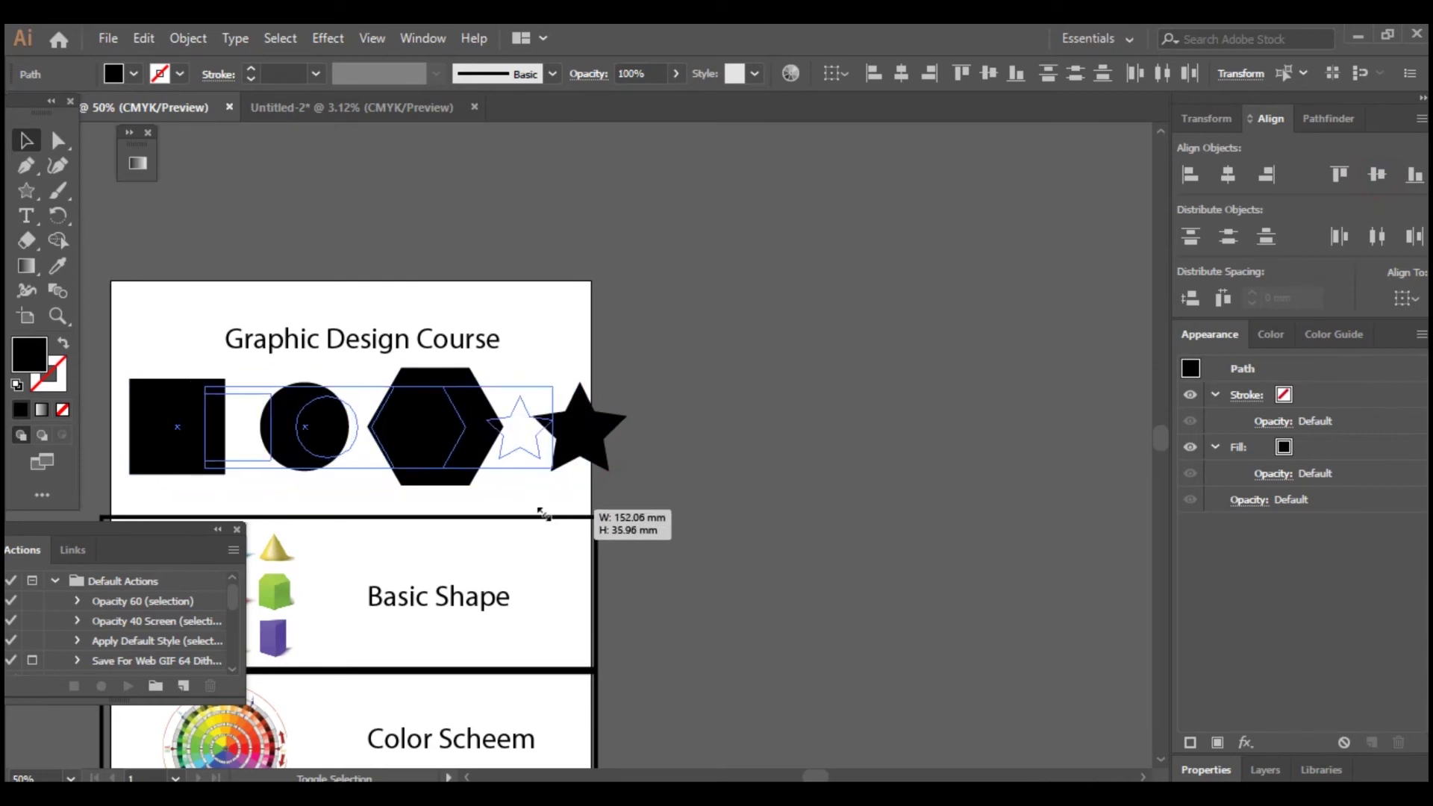
{"action": "left_click_drag", "start_coordinate": [568, 510], "coordinate": [544, 511]}
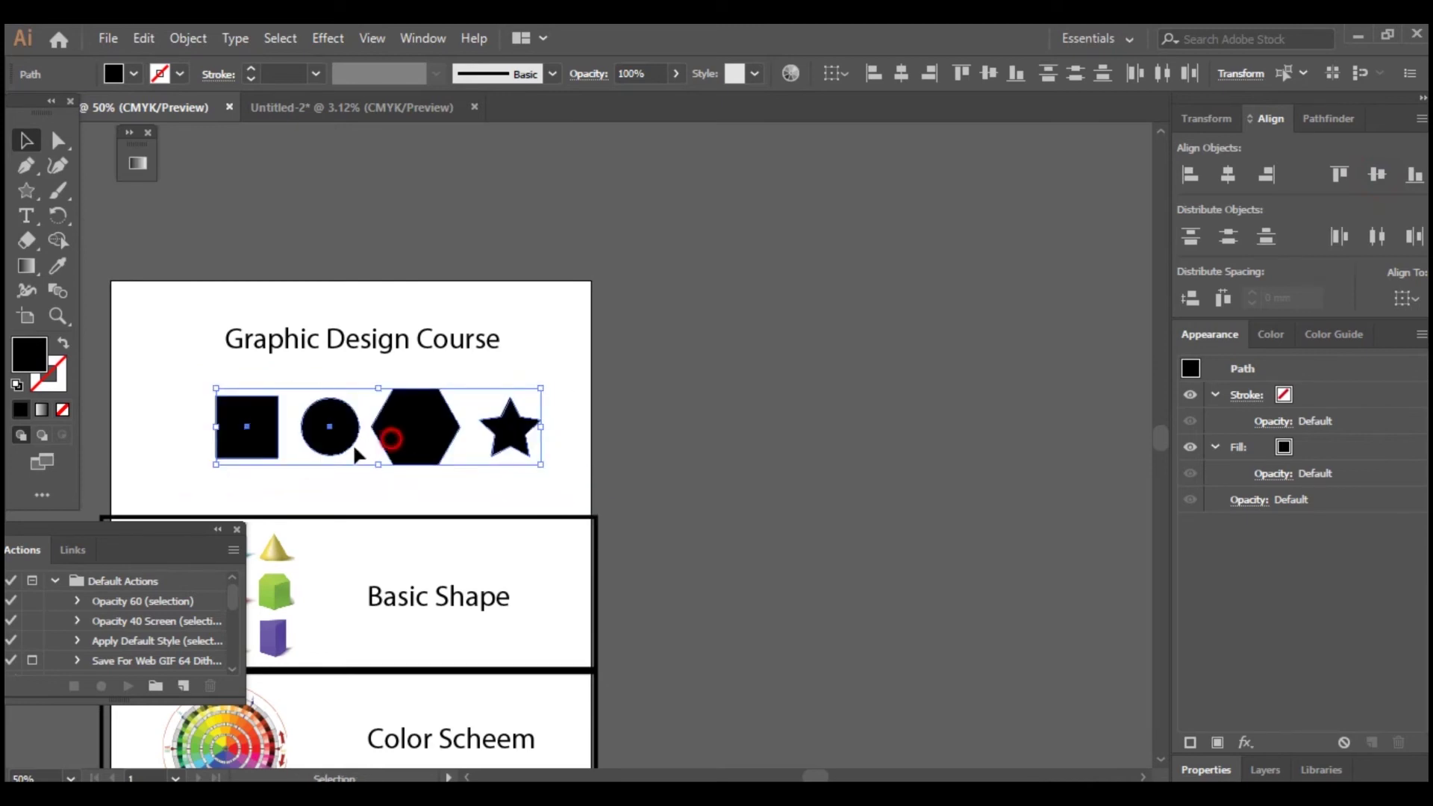
{"action": "key", "text": "a"}
{"action": "key", "text": "ctrl+minus"}
{"action": "key", "text": "ctrl+minus"}
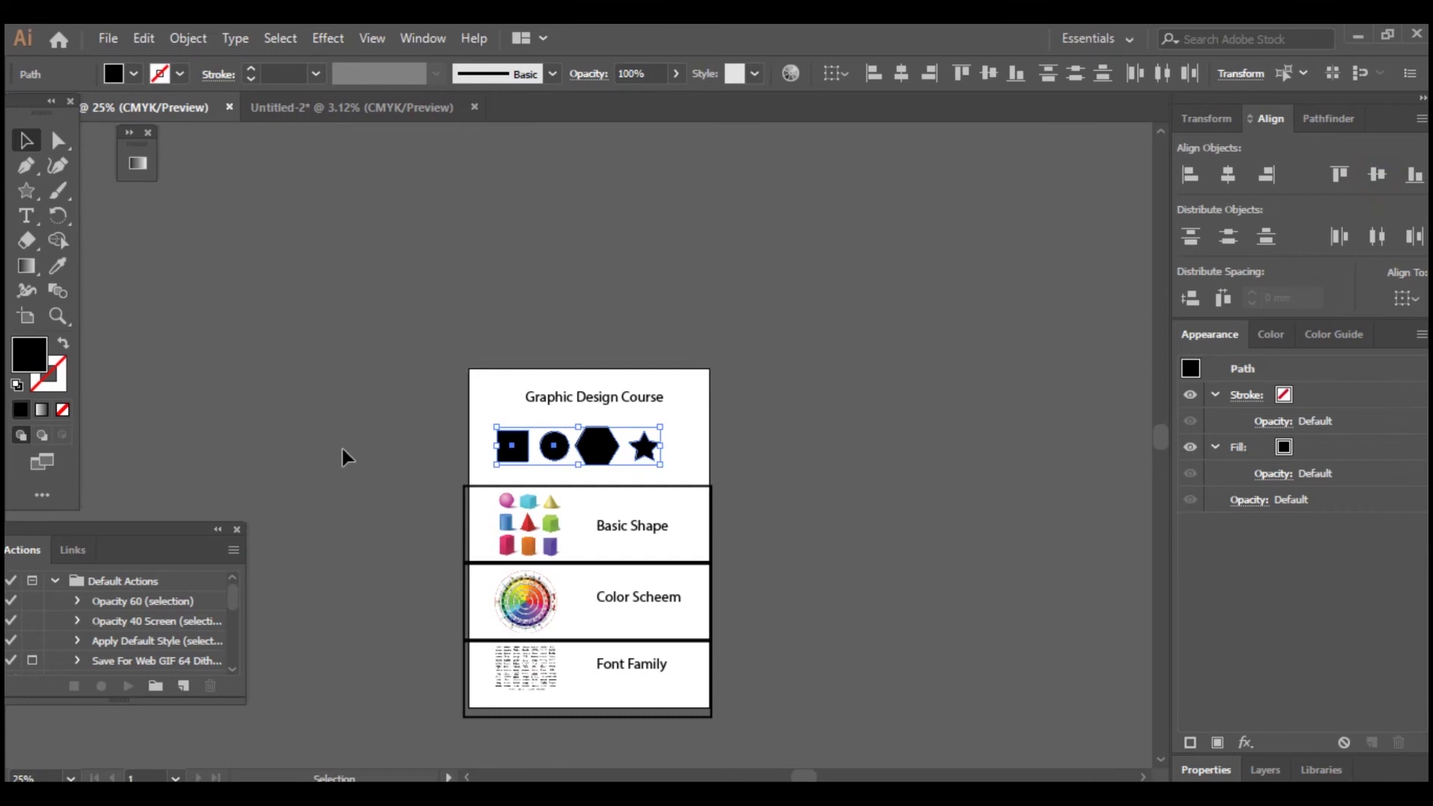
{"action": "left_click_drag", "start_coordinate": [348, 422], "coordinate": [840, 608]}
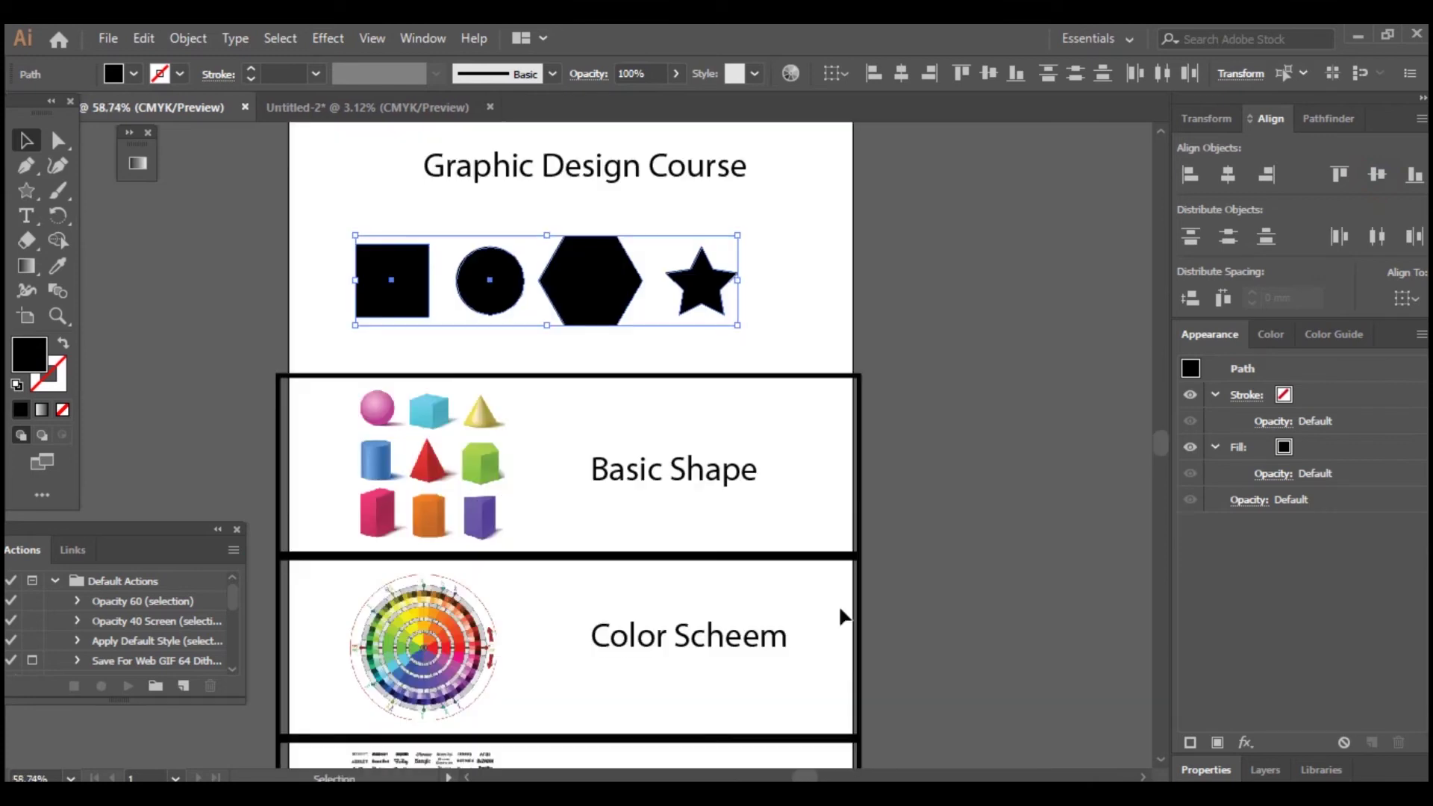
Colour the square with the sphere's pink and the circle with the cone's red using the Eyedropper
{"action": "left_click", "coordinate": [810, 306]}
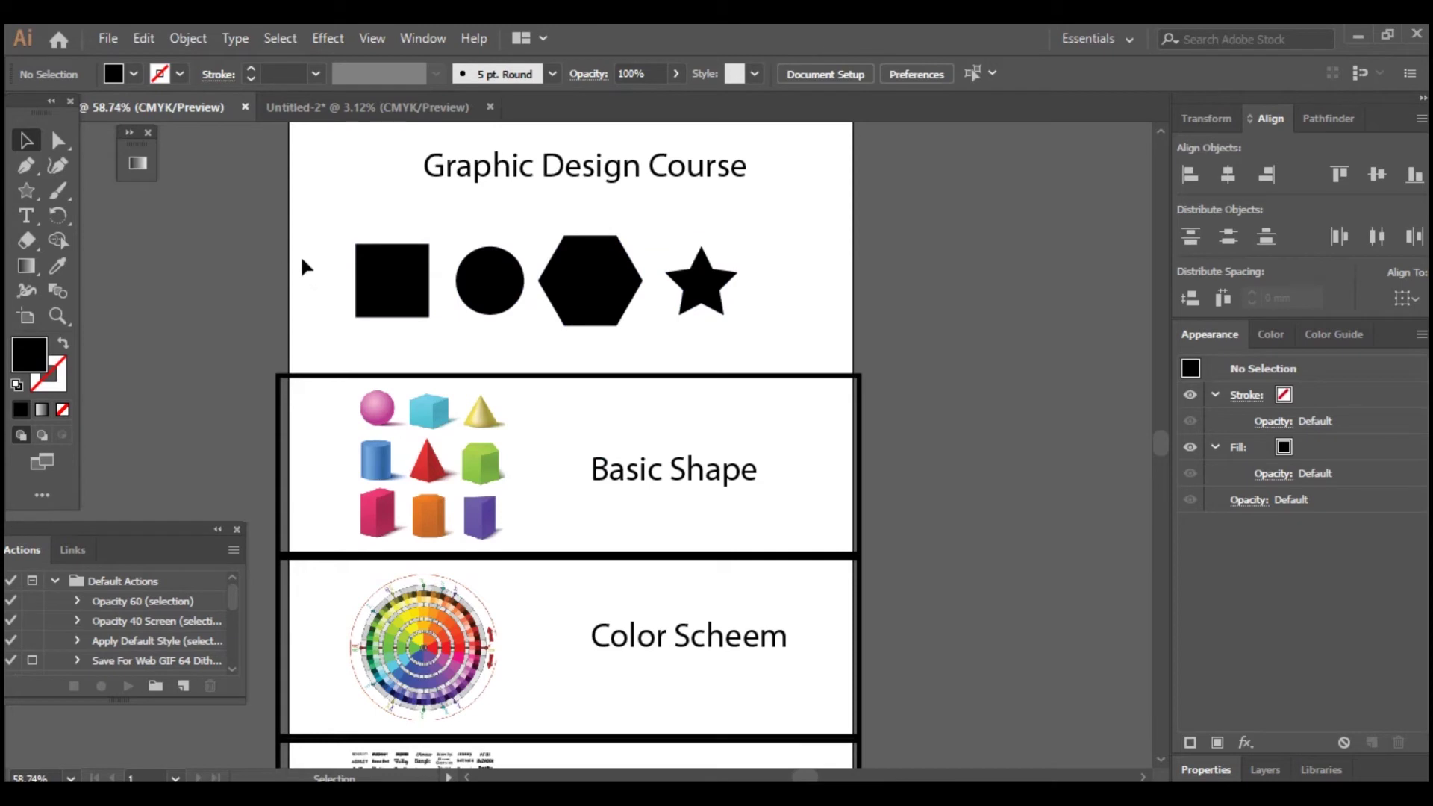
{"action": "left_click_drag", "start_coordinate": [297, 252], "coordinate": [741, 334]}
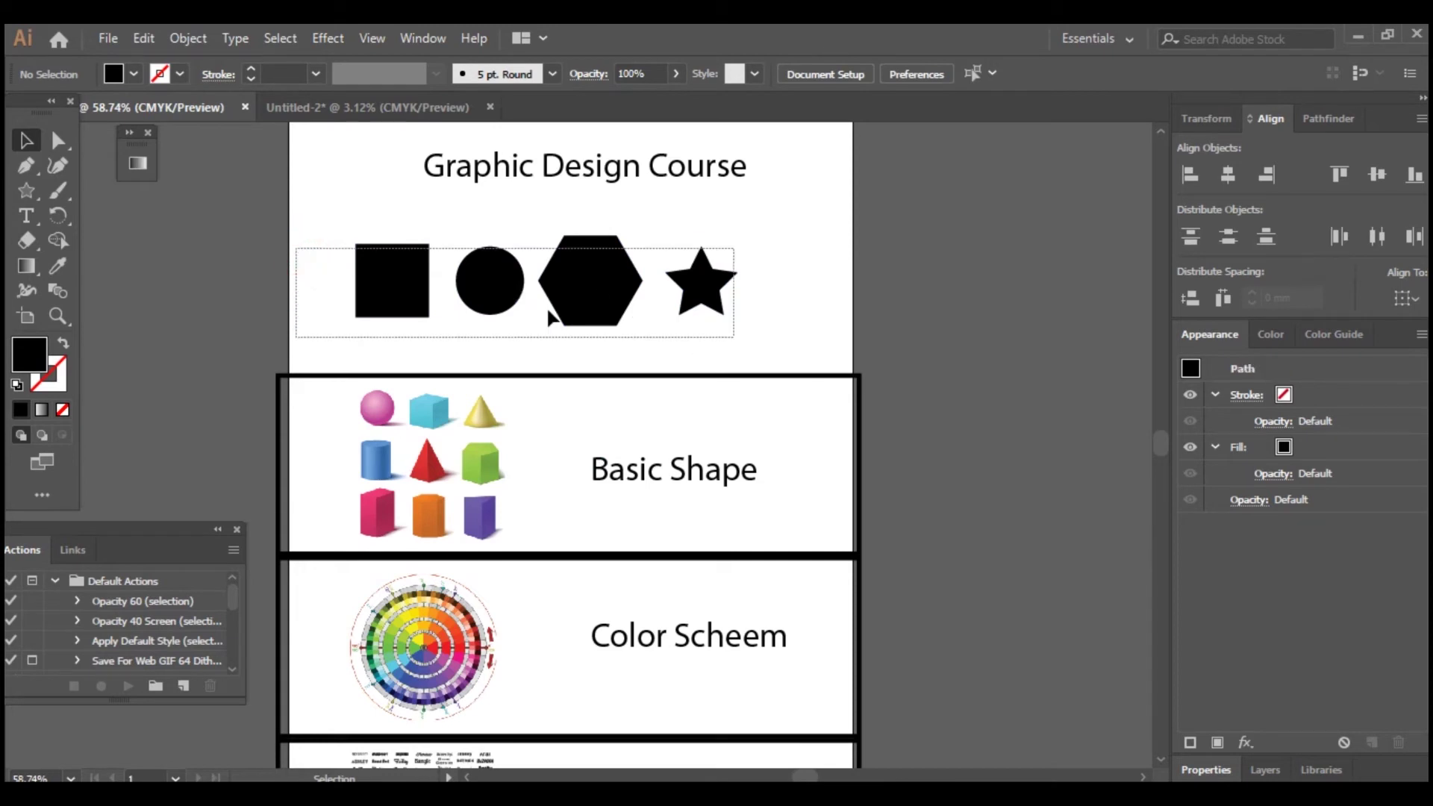
{"action": "right_click", "coordinate": [198, 273]}
{"action": "left_click", "coordinate": [279, 257]}
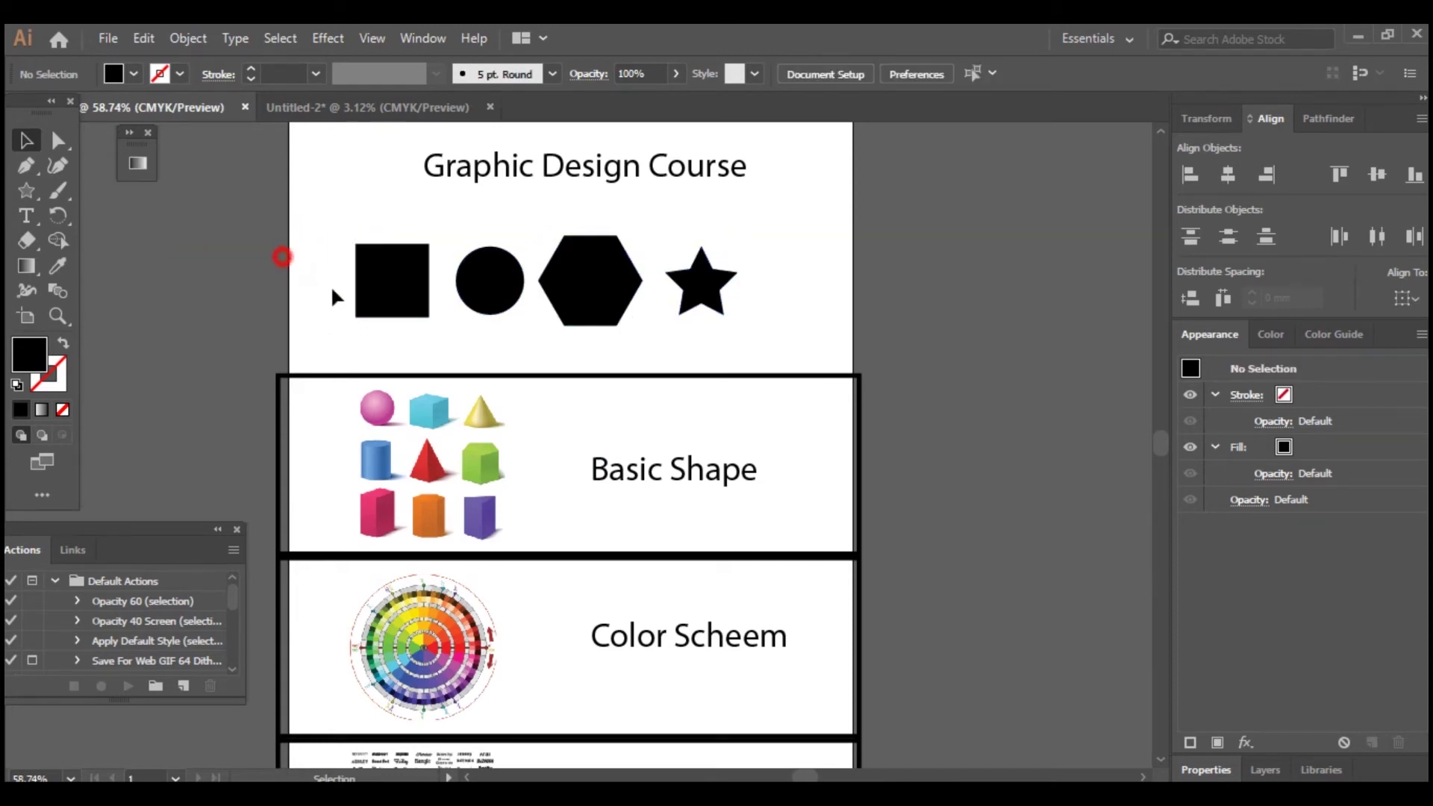
{"action": "left_click", "coordinate": [389, 315]}
{"action": "key", "text": "i"}
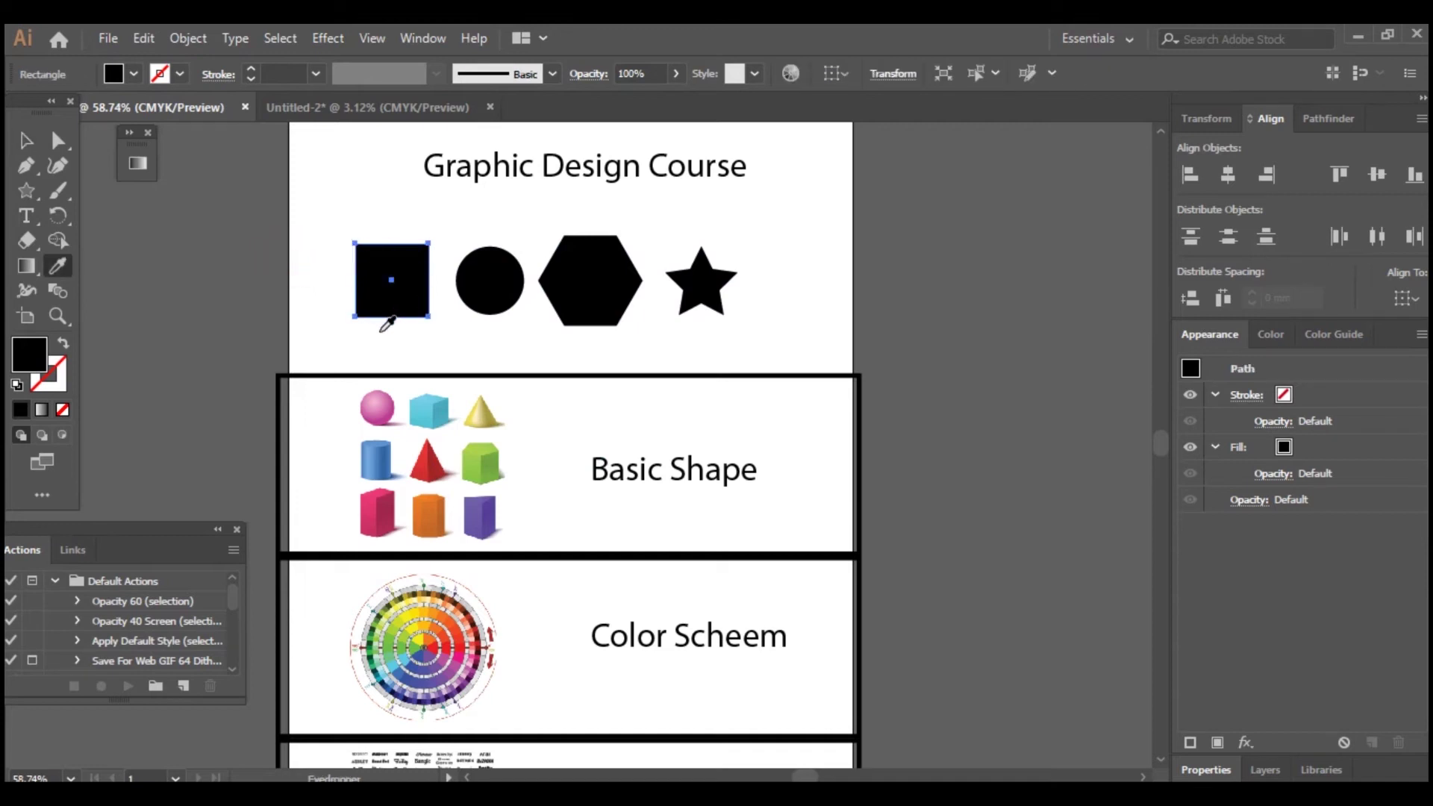
{"action": "left_click", "coordinate": [380, 407]}
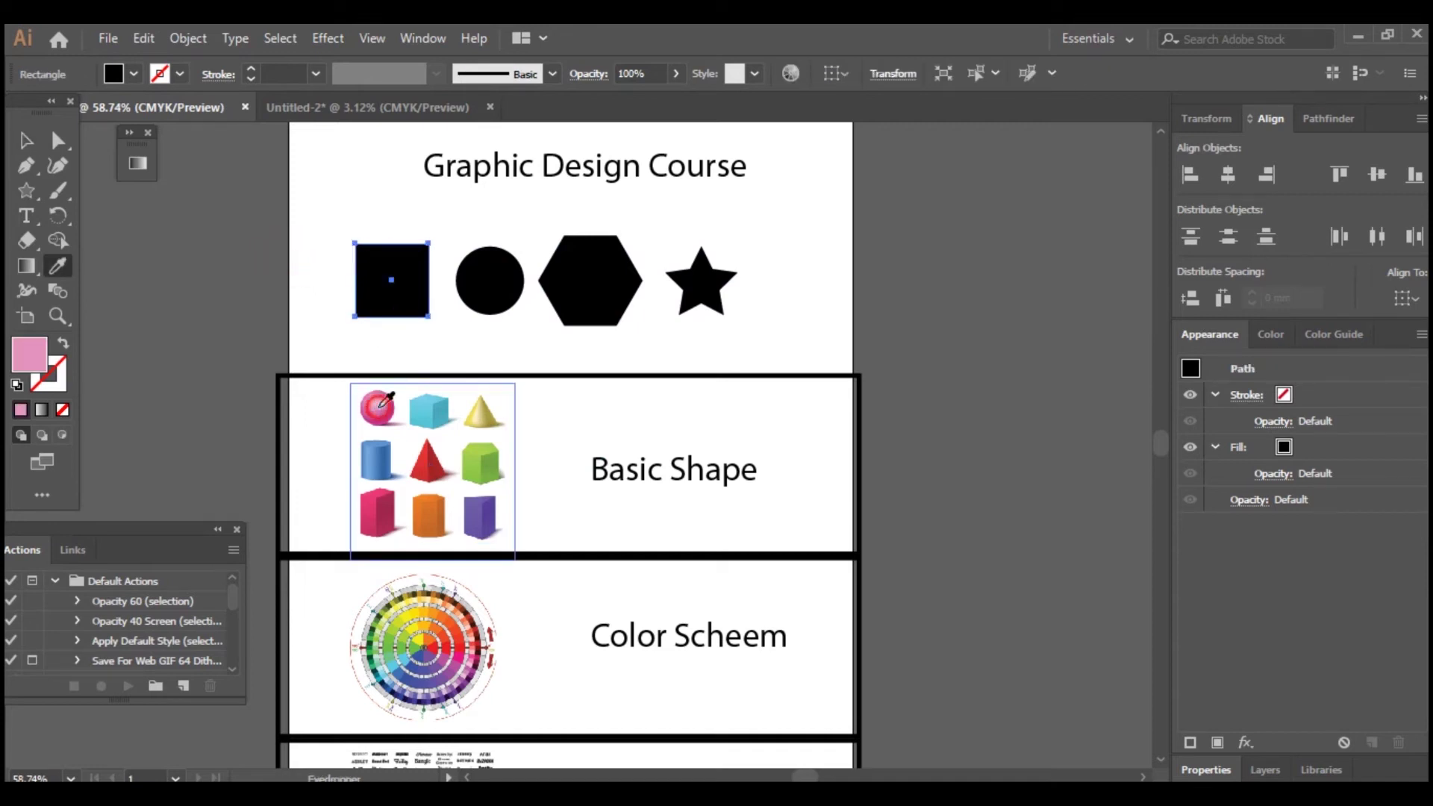
{"action": "key", "text": "v"}
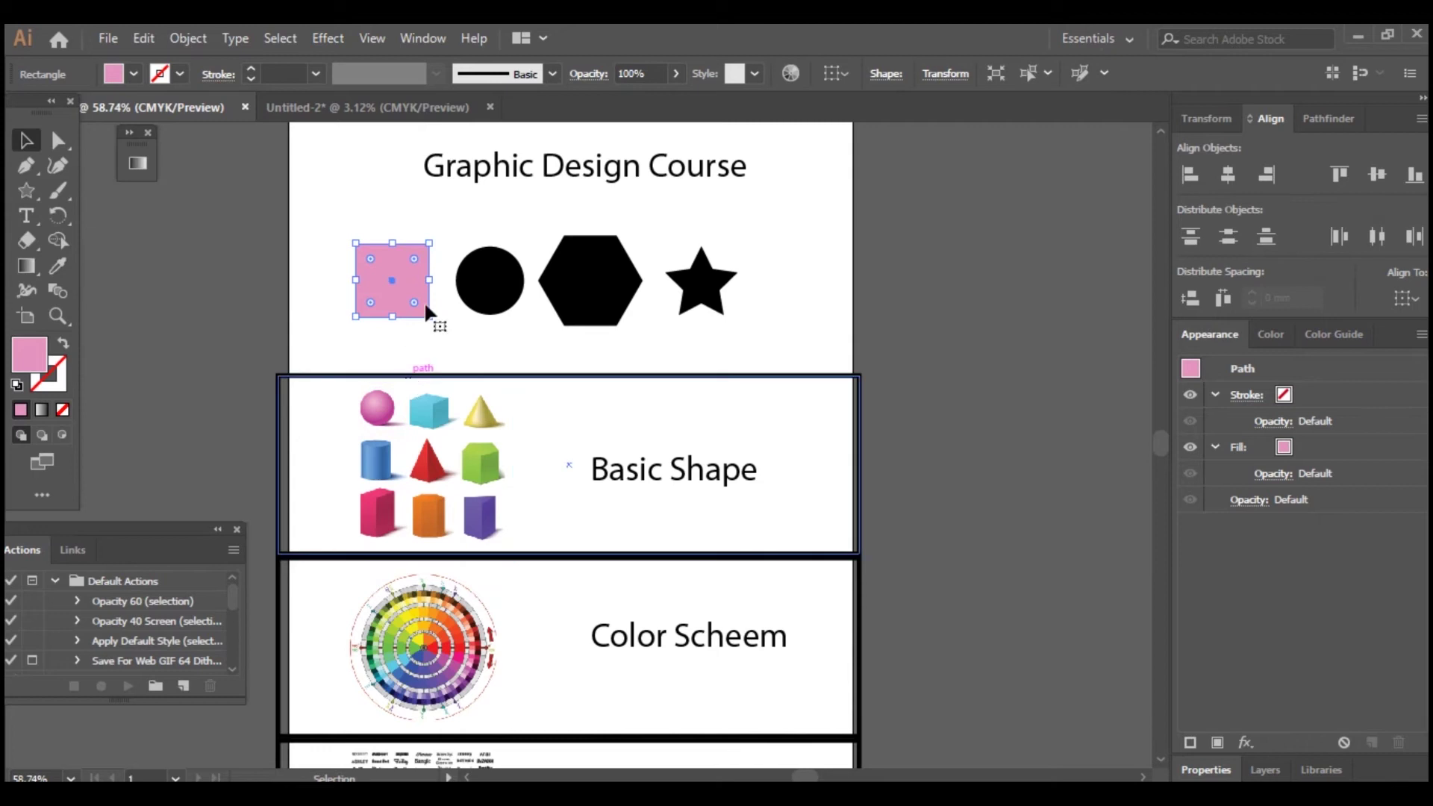
{"action": "left_click_drag", "start_coordinate": [468, 209], "coordinate": [489, 324]}
{"action": "key", "text": "i"}
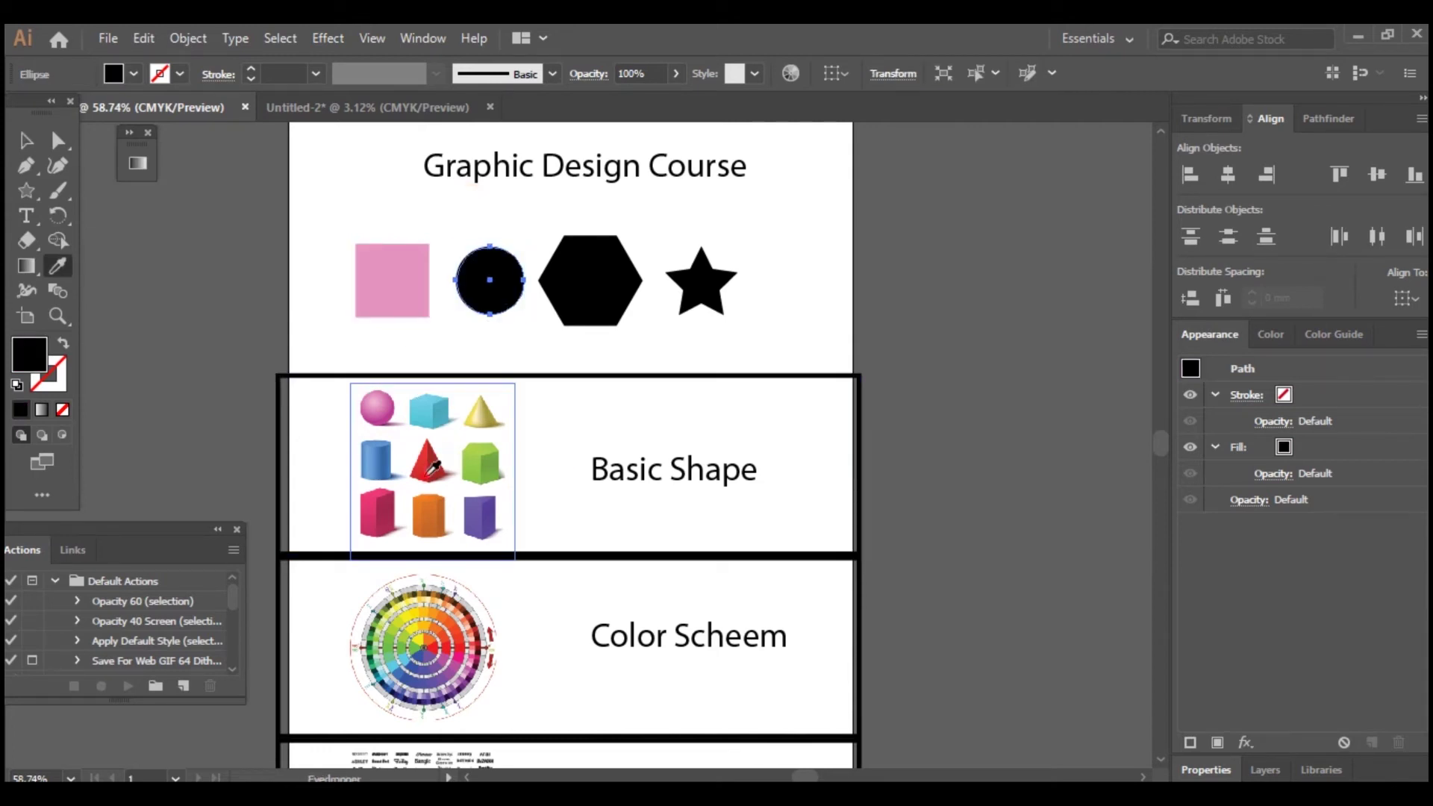
{"action": "left_click", "coordinate": [433, 468]}
Colour the hexagon with the pink cube's magenta and the star with the purple box's colour
{"action": "key", "text": "v"}
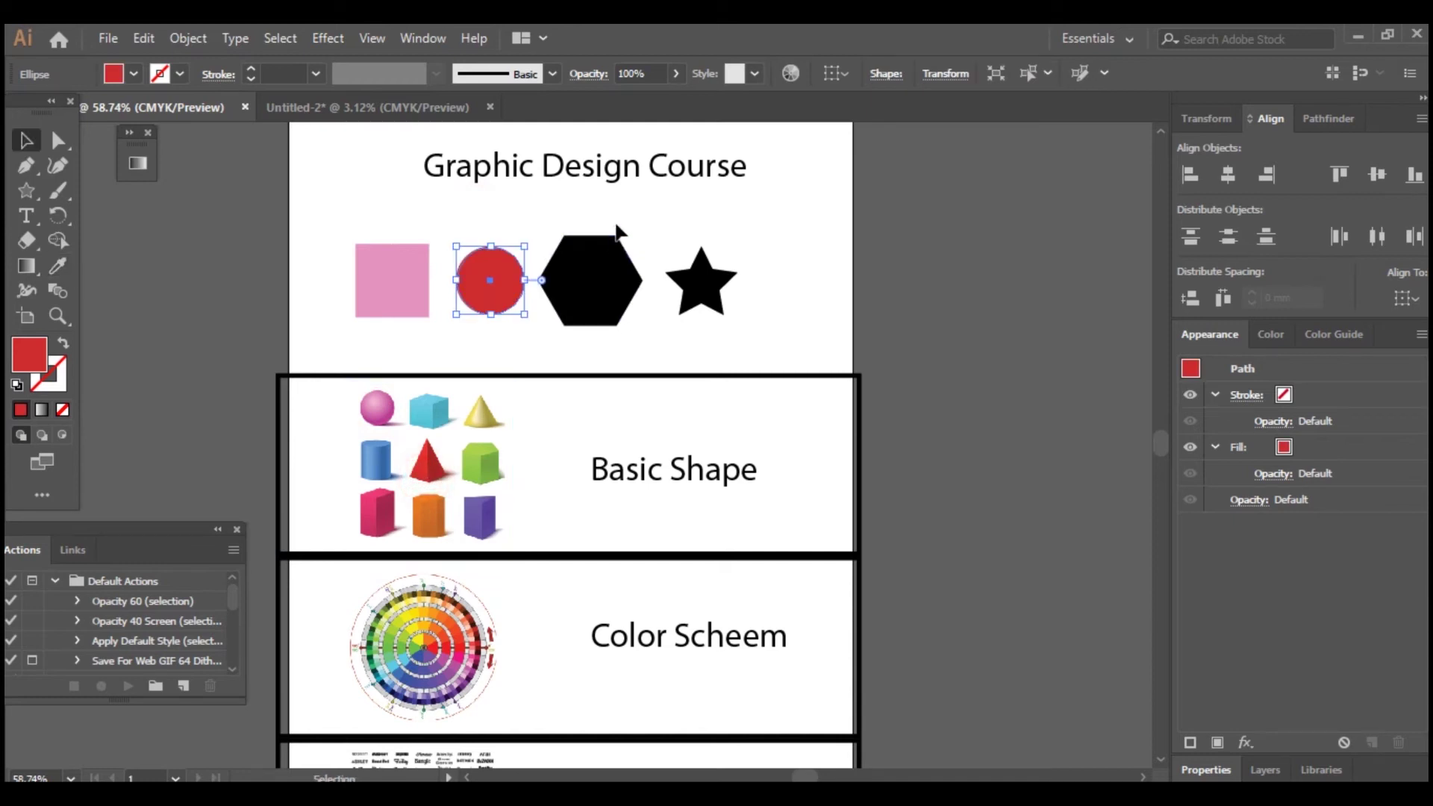
{"action": "left_click", "coordinate": [611, 216]}
{"action": "key", "text": "o"}
{"action": "key", "text": "v"}
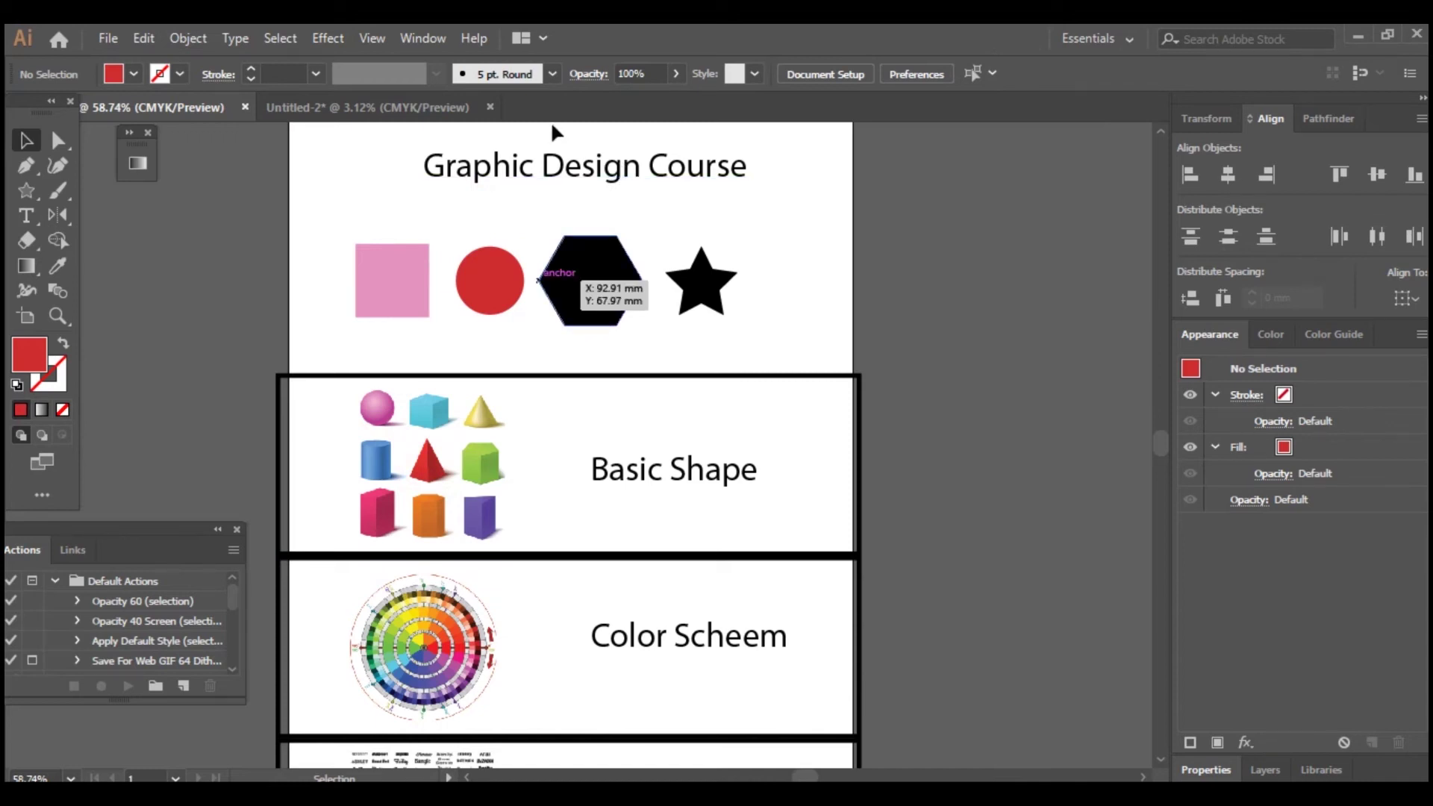
{"action": "left_click", "coordinate": [589, 320]}
{"action": "key", "text": "i"}
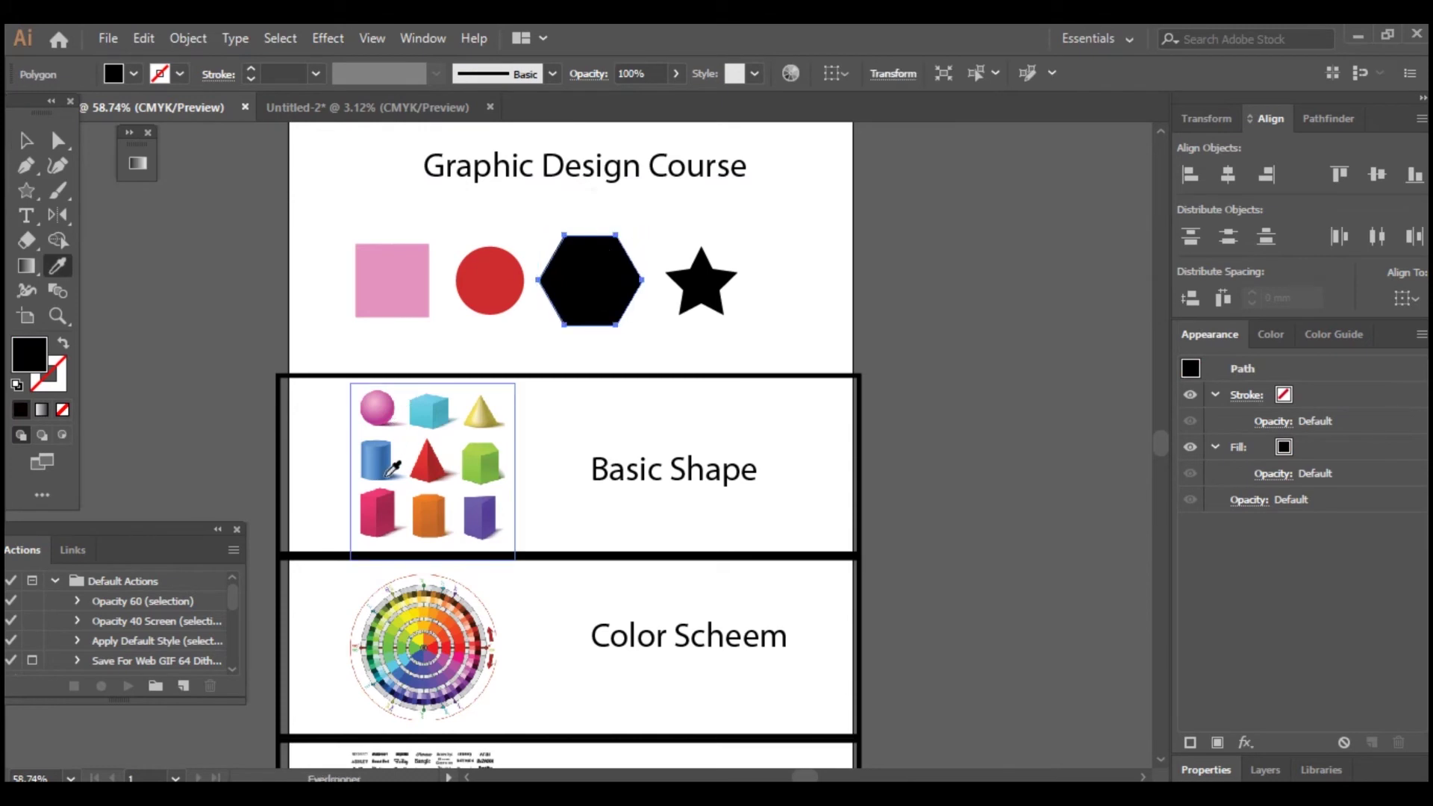
{"action": "left_click", "coordinate": [392, 524]}
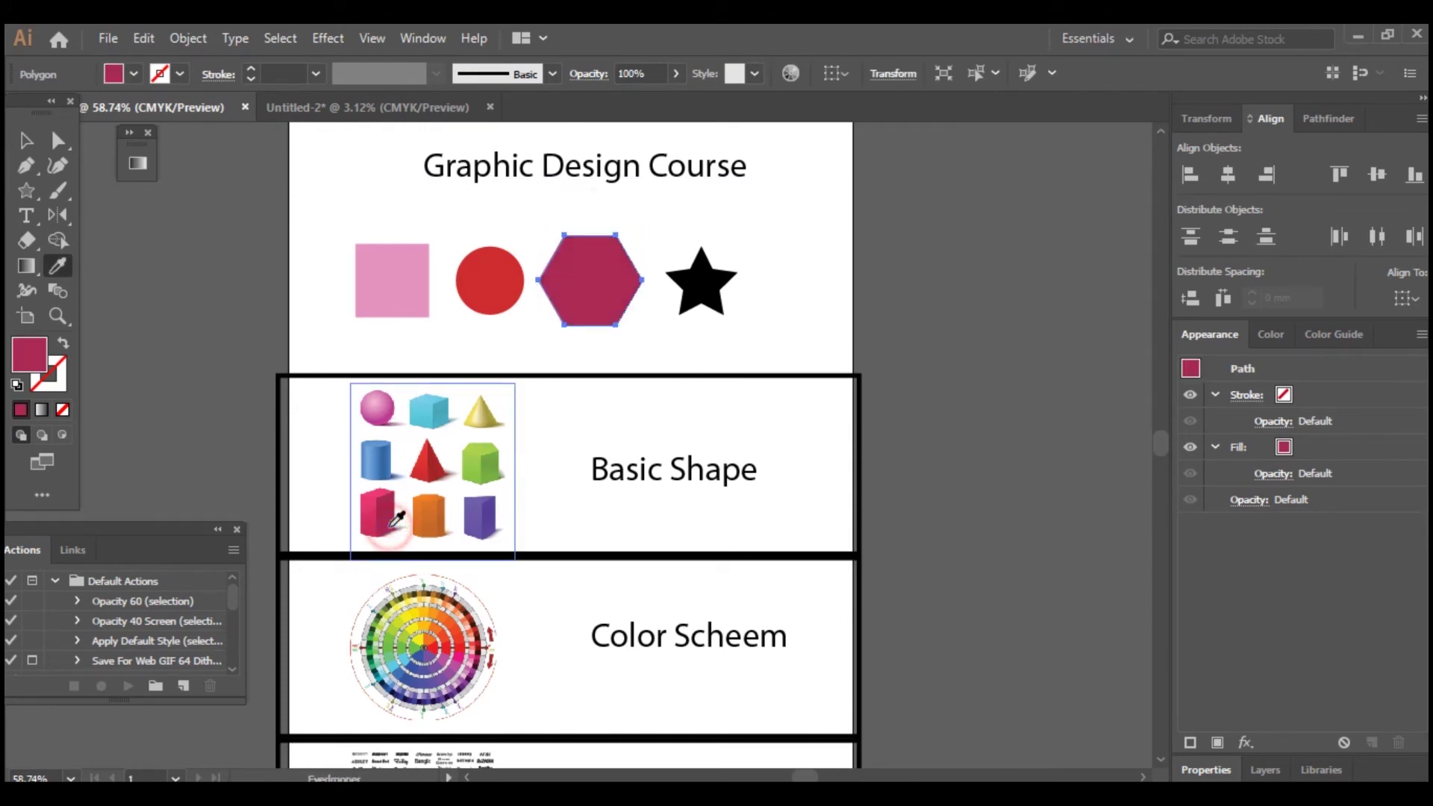
{"action": "key", "text": "v"}
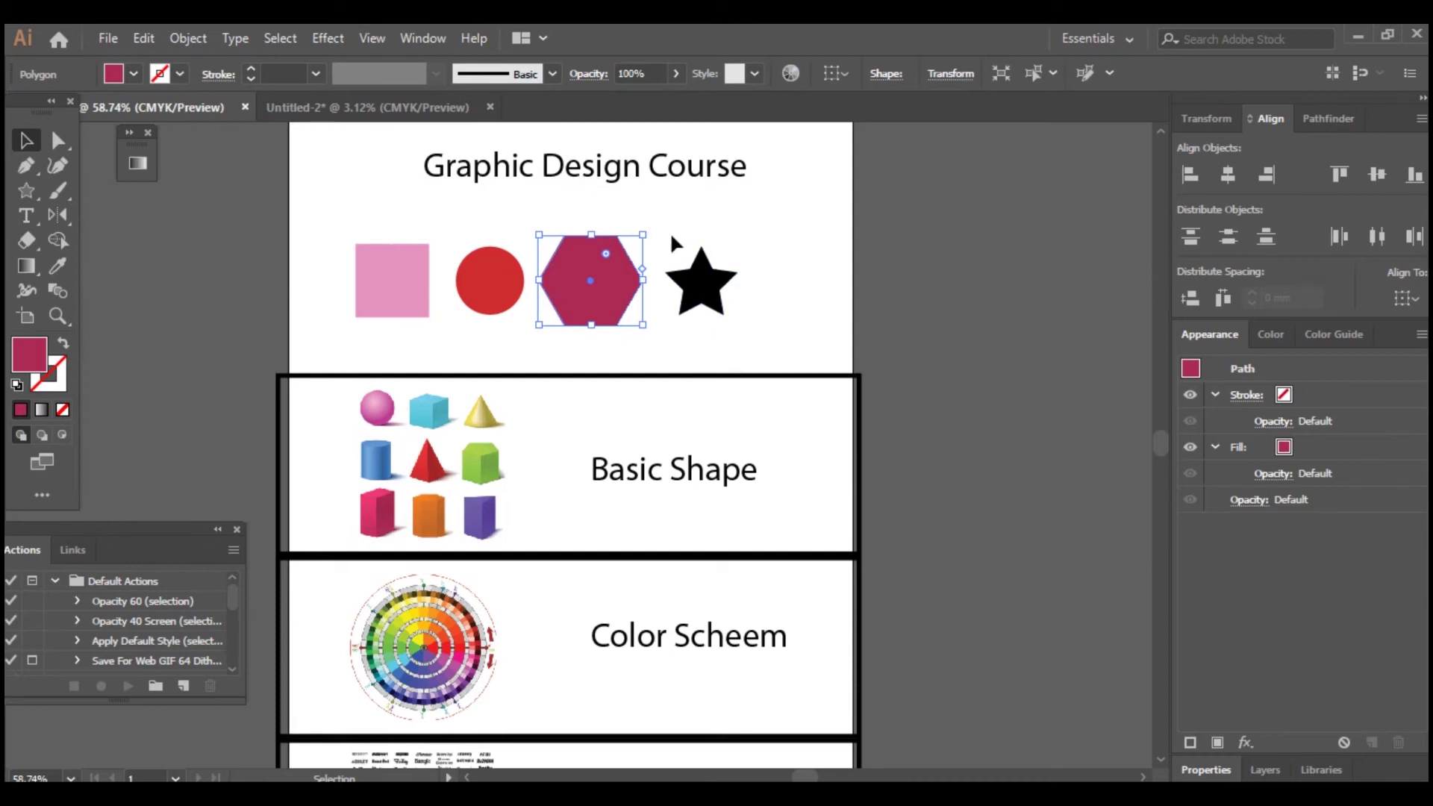
{"action": "left_click_drag", "start_coordinate": [671, 233], "coordinate": [716, 333]}
{"action": "key", "text": "i"}
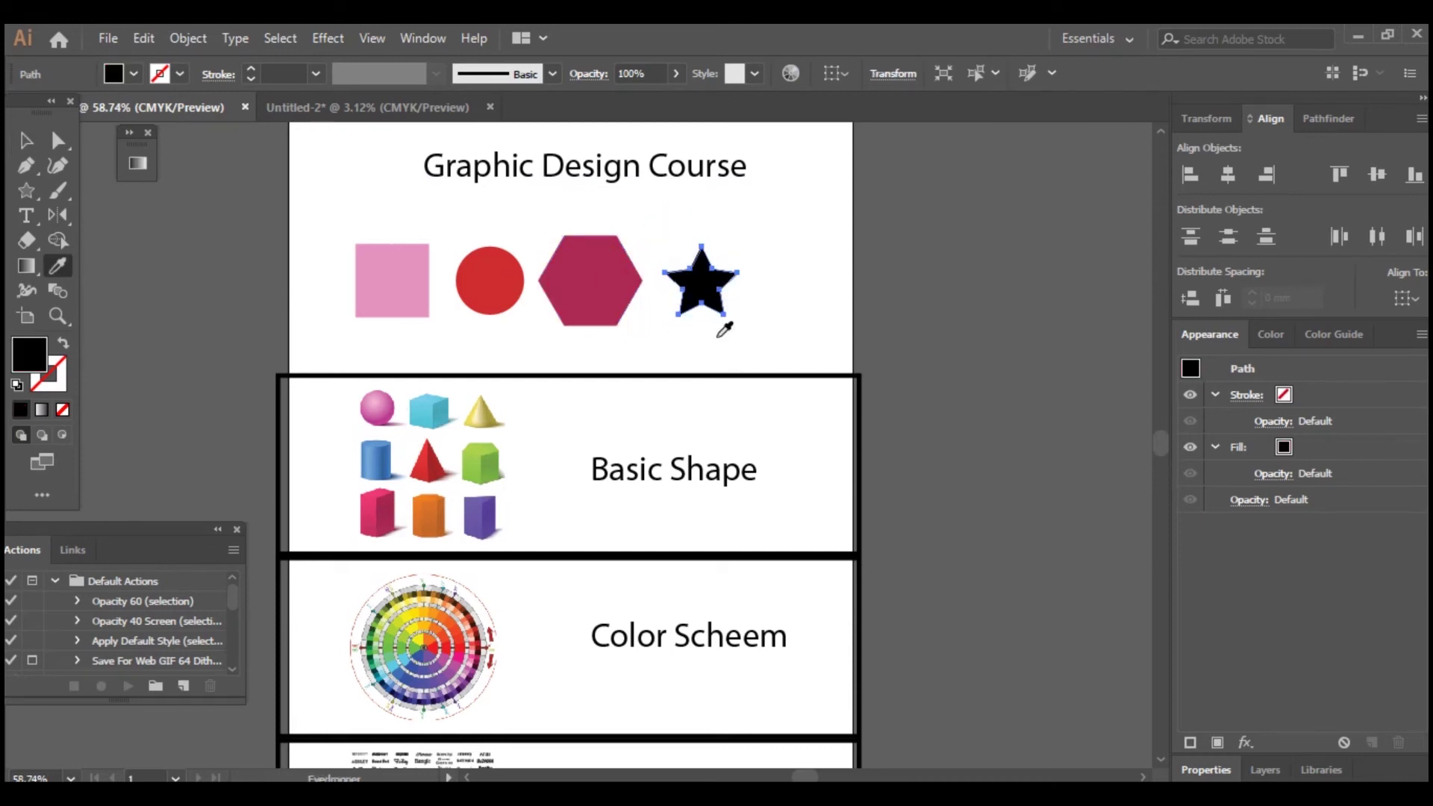
{"action": "left_click", "coordinate": [471, 512]}
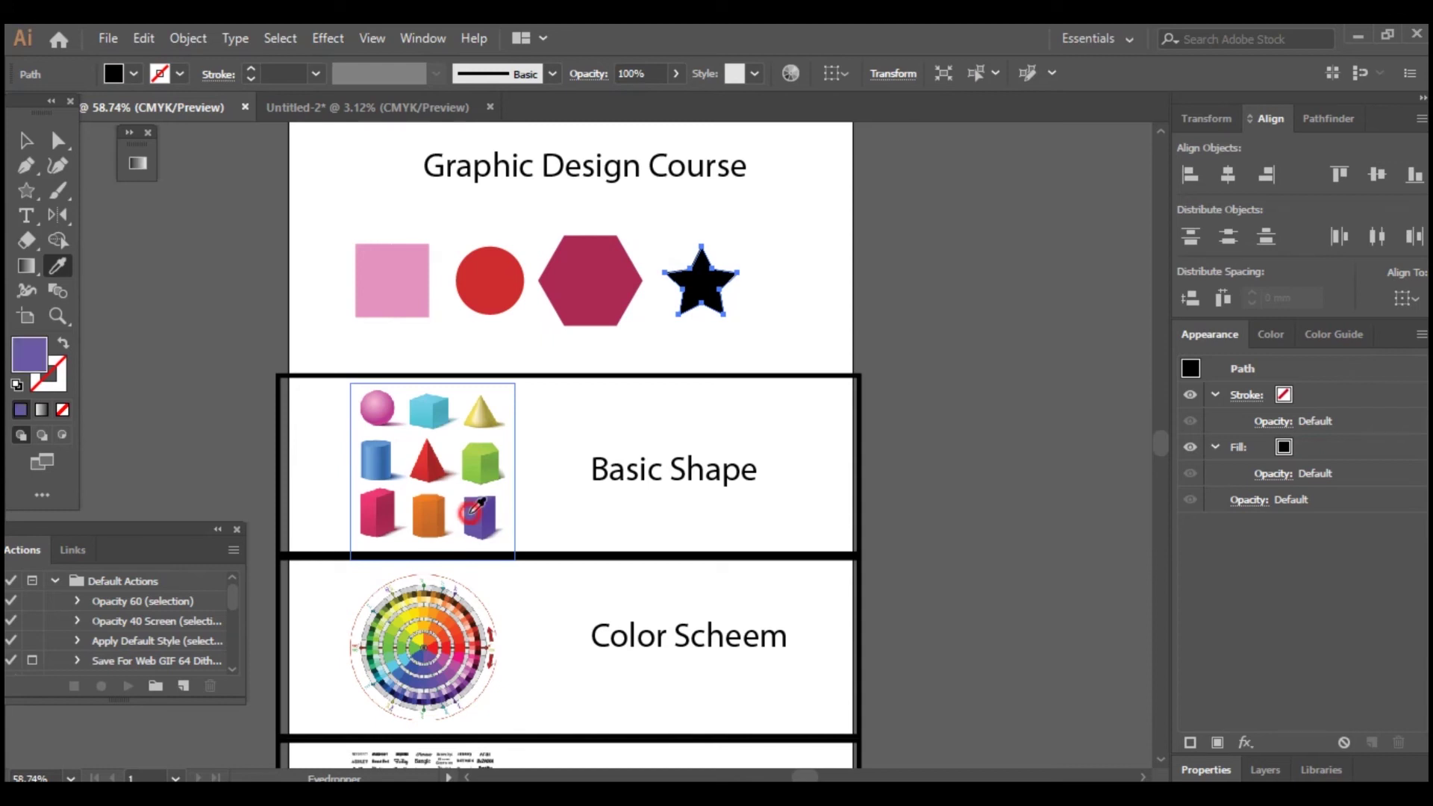
{"action": "key", "text": "v"}
{"action": "key", "text": "ctrl+minus"}
{"action": "key", "text": "ctrl+minus"}
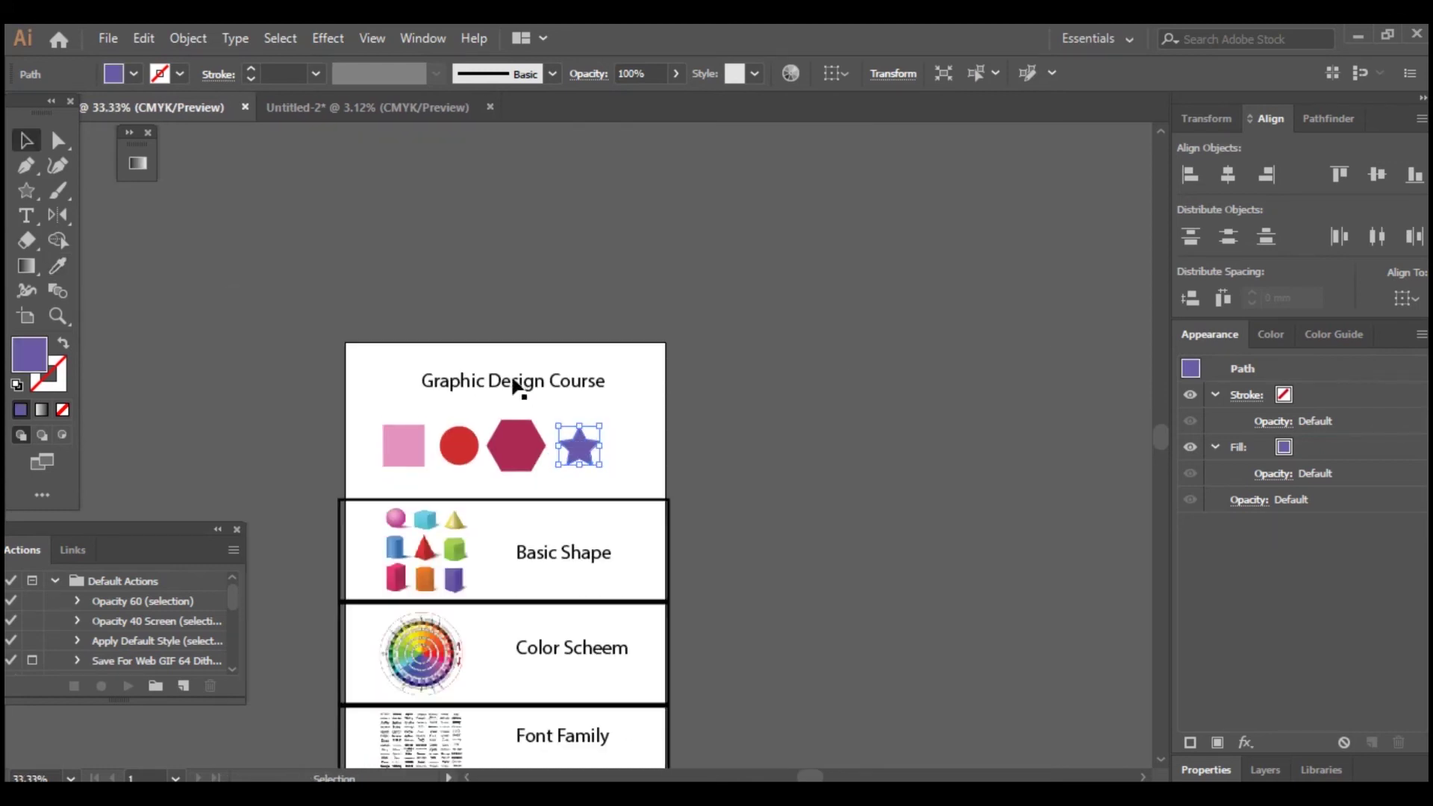
Zoom around the page to inspect the title, Basic Shape and lower boxed rows
{"action": "left_click_drag", "start_coordinate": [317, 329], "coordinate": [899, 541]}
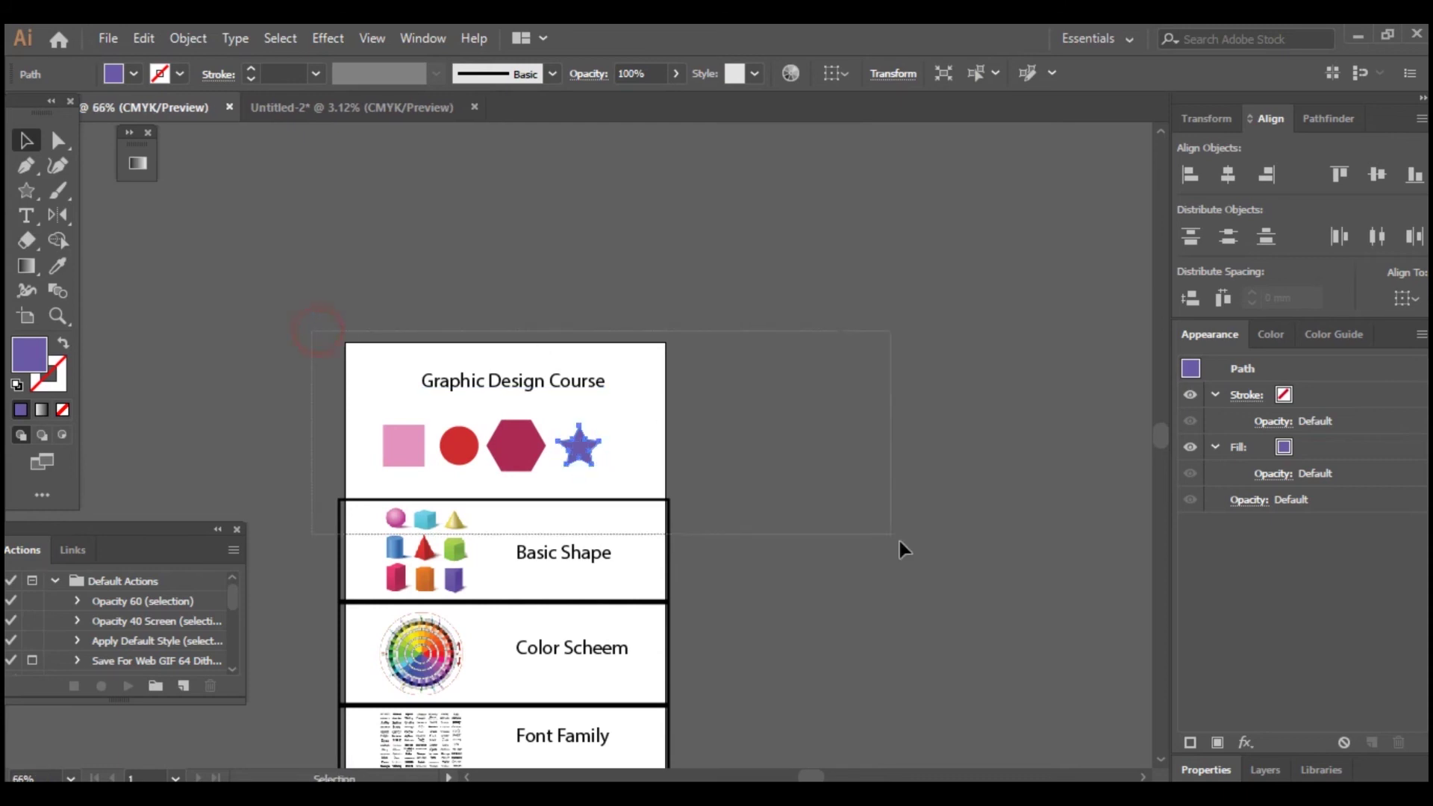
{"action": "key", "text": "ctrl+minus"}
{"action": "key", "text": "ctrl+minus"}
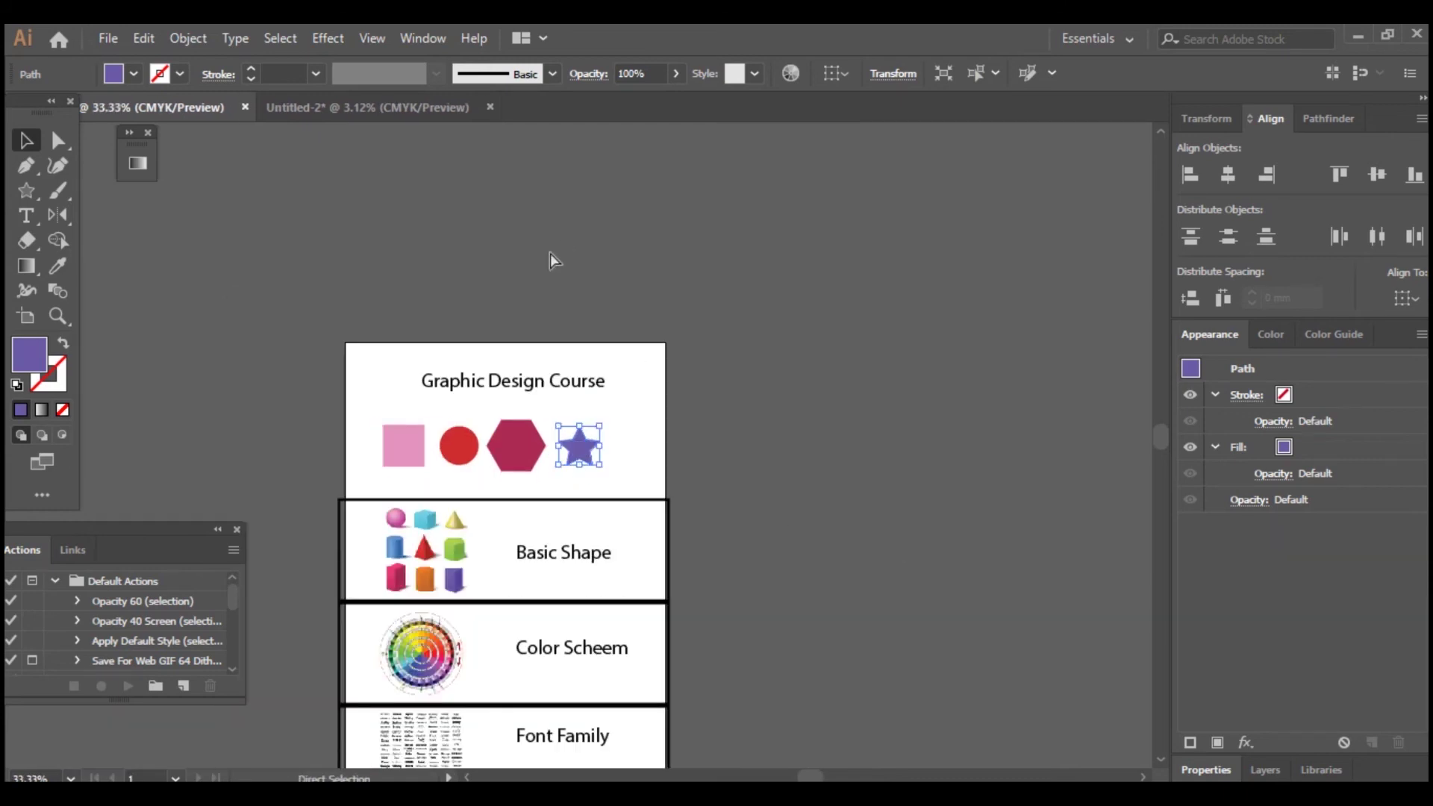
{"action": "left_click_drag", "start_coordinate": [221, 284], "coordinate": [729, 467]}
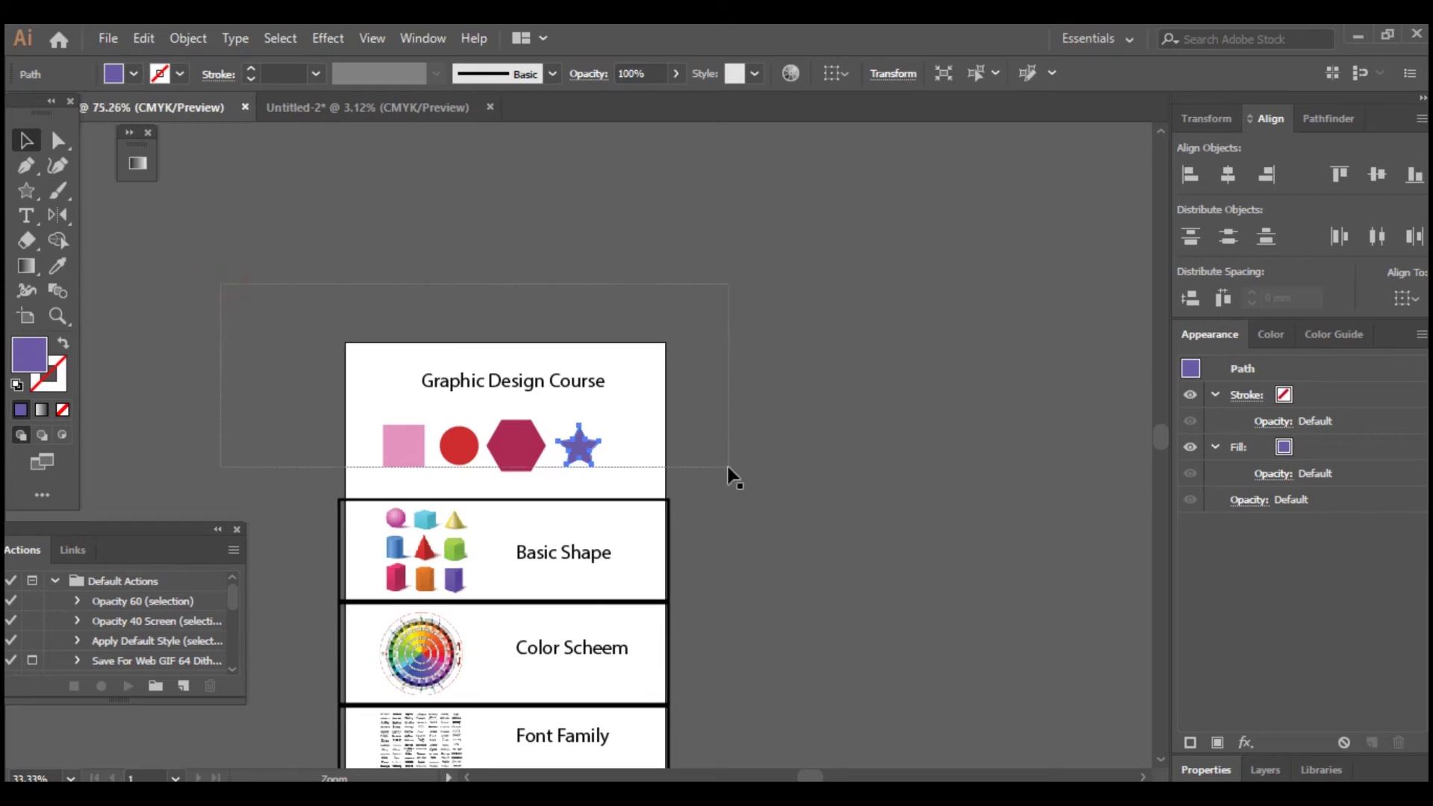
{"action": "key", "text": "ctrl+minus"}
{"action": "key", "text": "ctrl+minus"}
{"action": "key", "text": "ctrl+minus"}
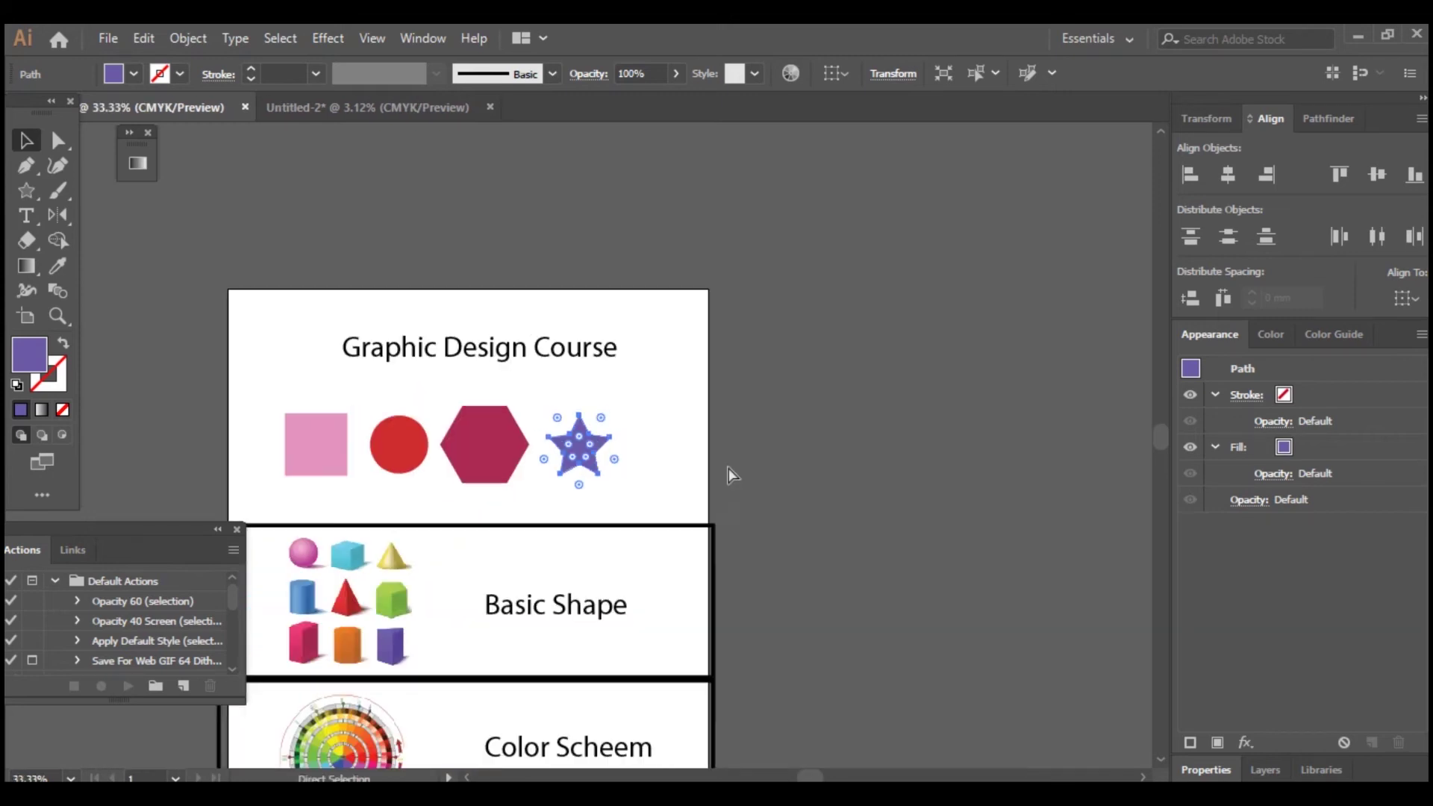
{"action": "key", "text": "ctrl+minus"}
{"action": "left_click", "coordinate": [363, 428]}
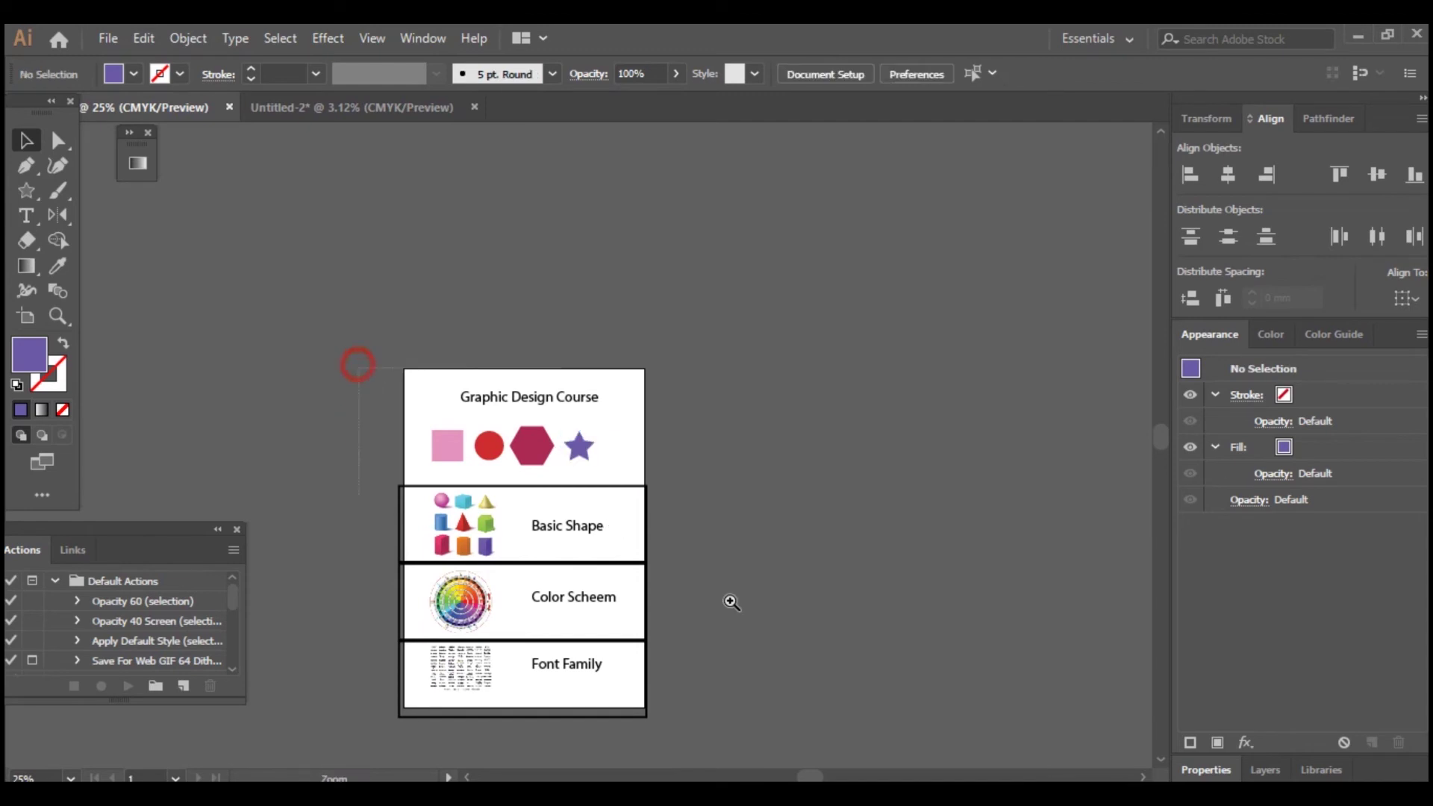
{"action": "left_click_drag", "start_coordinate": [358, 364], "coordinate": [728, 598]}
{"action": "key", "text": "ctrl+minus"}
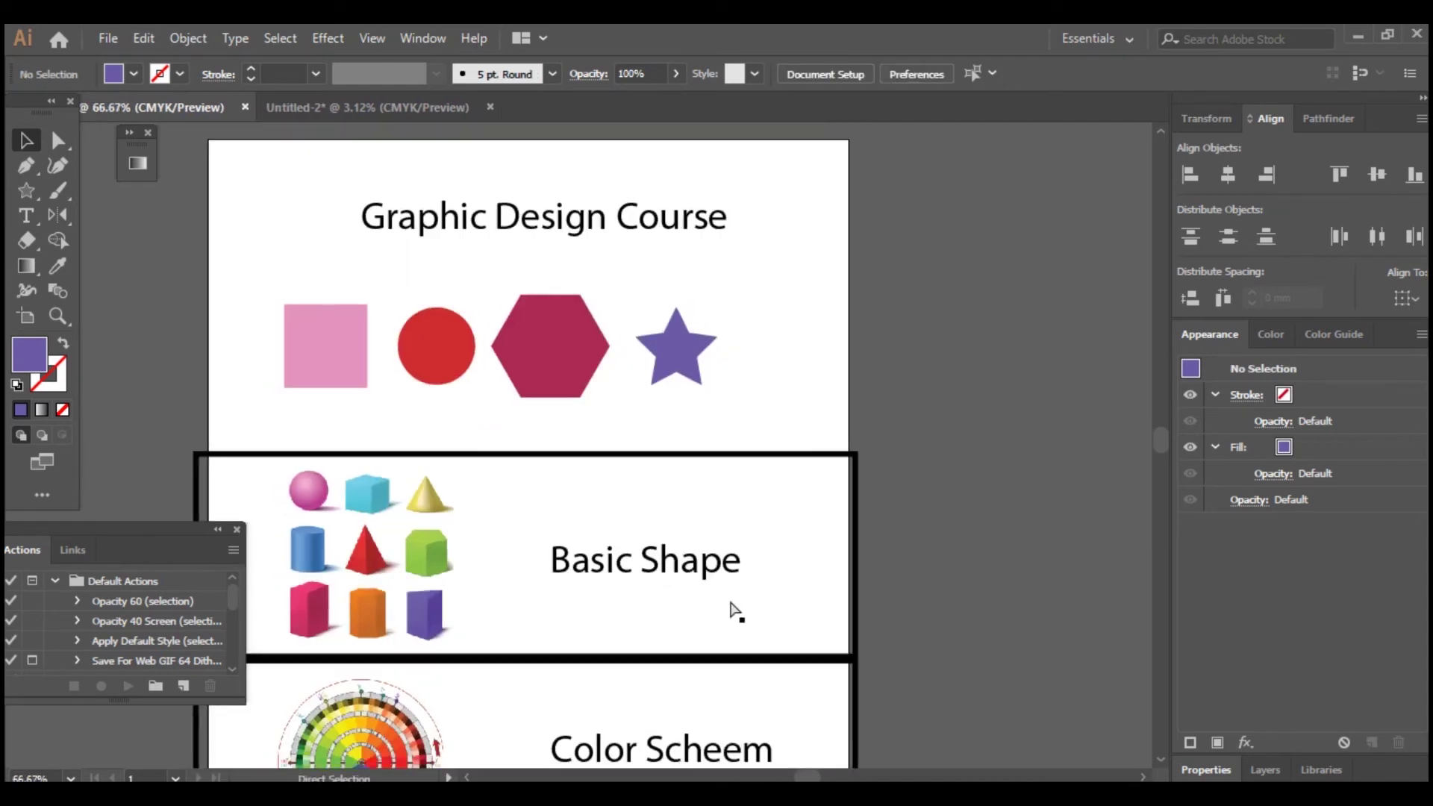
{"action": "key", "text": "ctrl+minus"}
{"action": "key", "text": "ctrl+minus"}
{"action": "key", "text": "ctrl+minus"}
{"action": "key", "text": "ctrl+minus"}
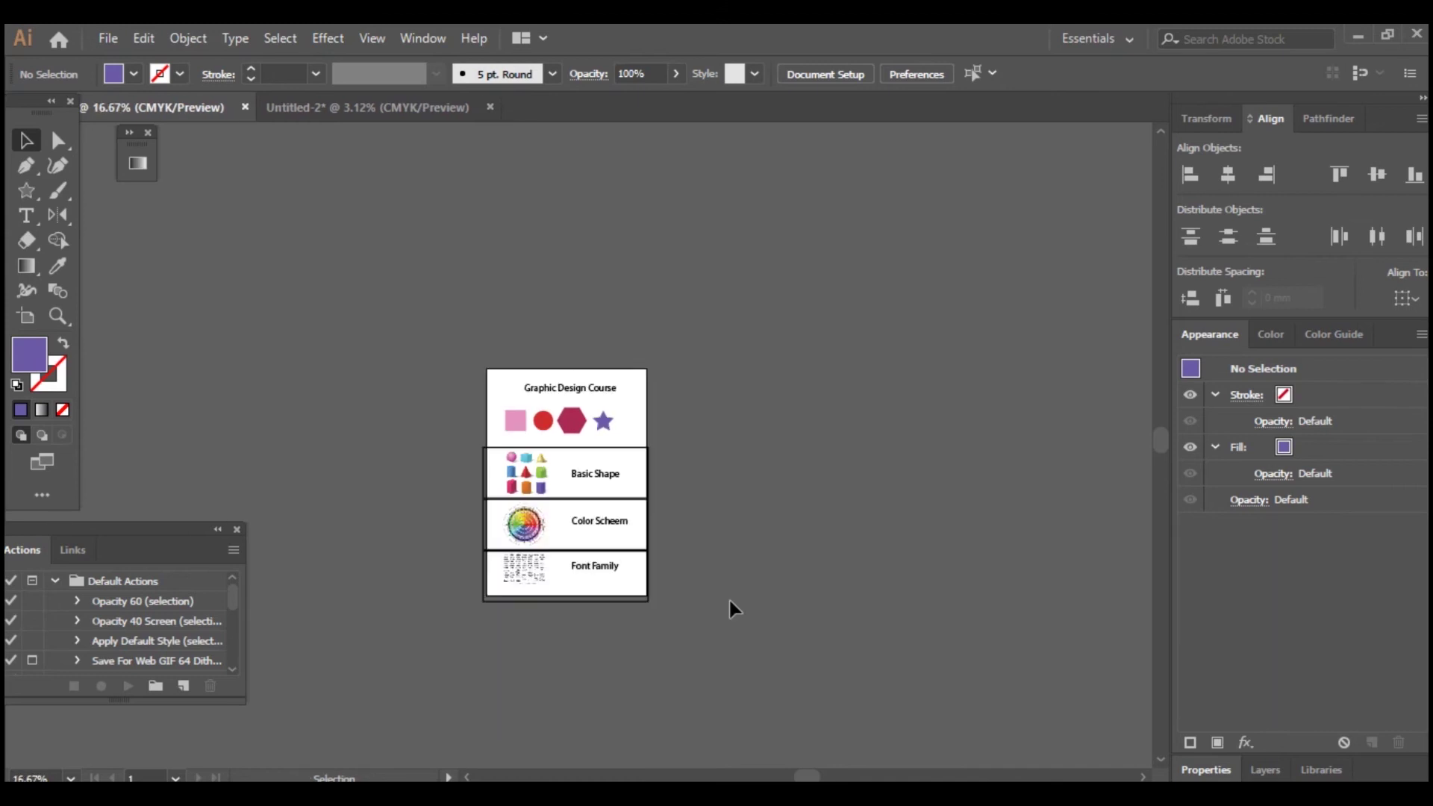
{"action": "left_click_drag", "start_coordinate": [361, 422], "coordinate": [767, 637]}
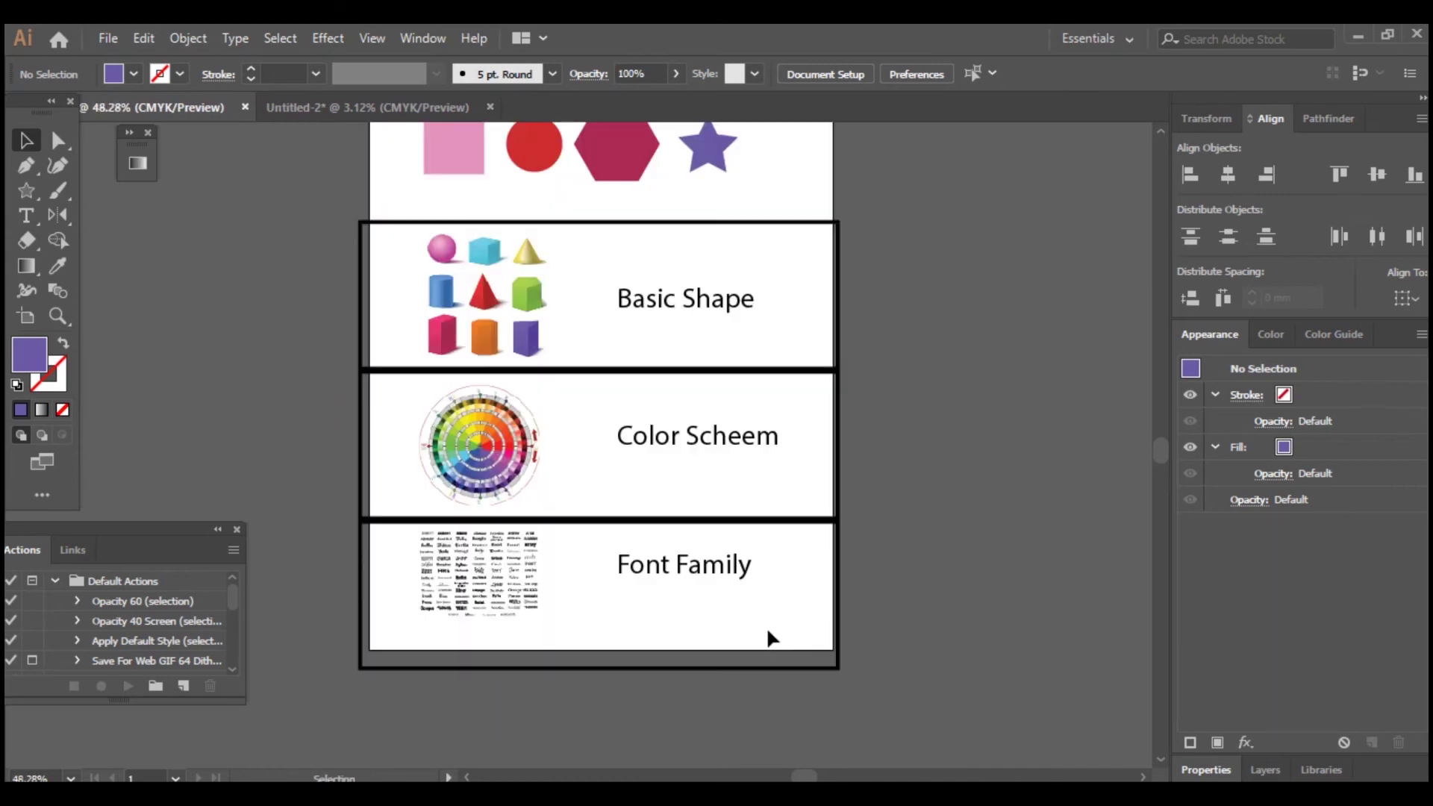
Move the Font Family image and its label slightly lower within their box
{"action": "left_click", "coordinate": [486, 586]}
{"action": "left_click_drag", "start_coordinate": [486, 586], "coordinate": [486, 592]}
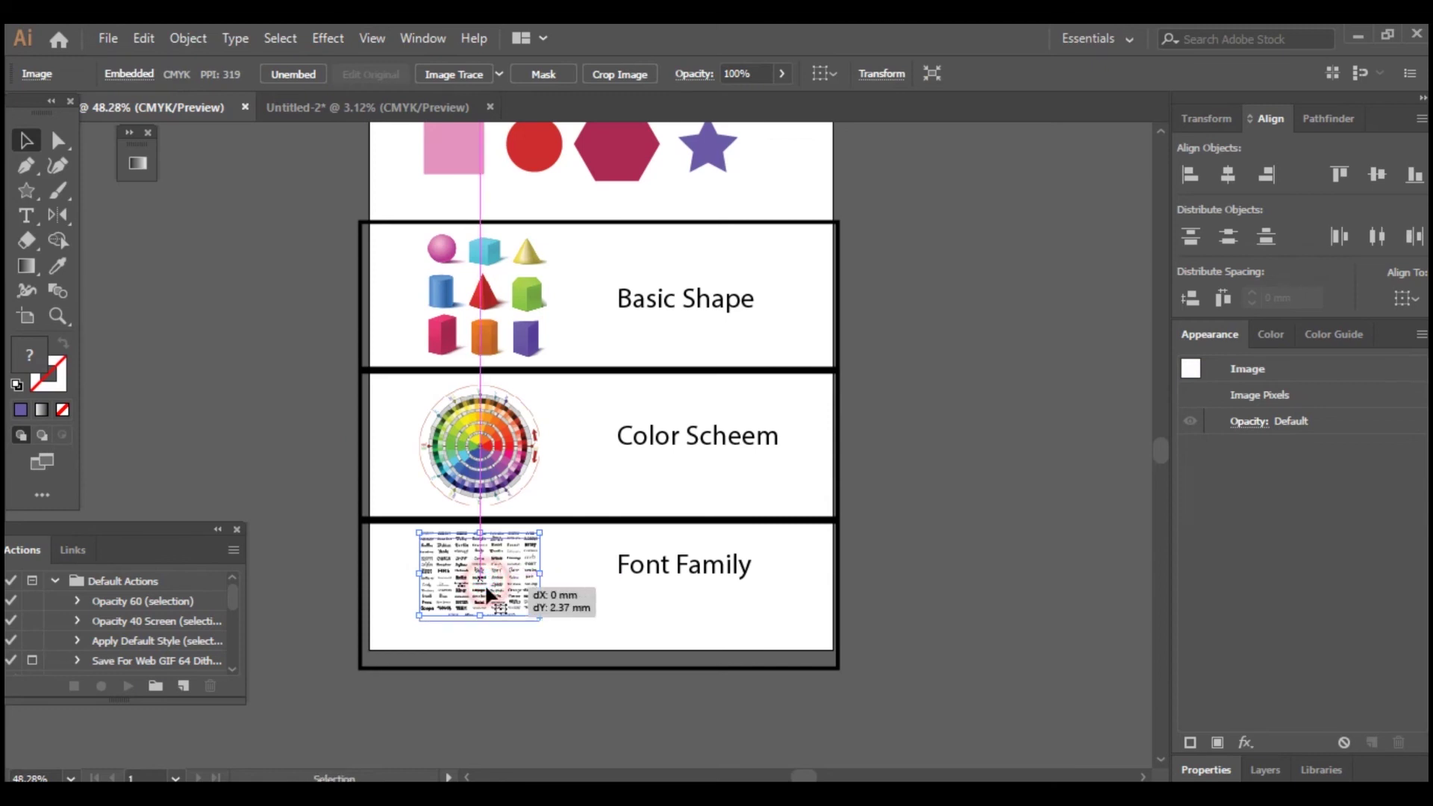
{"action": "left_click_drag", "start_coordinate": [722, 559], "coordinate": [724, 573]}
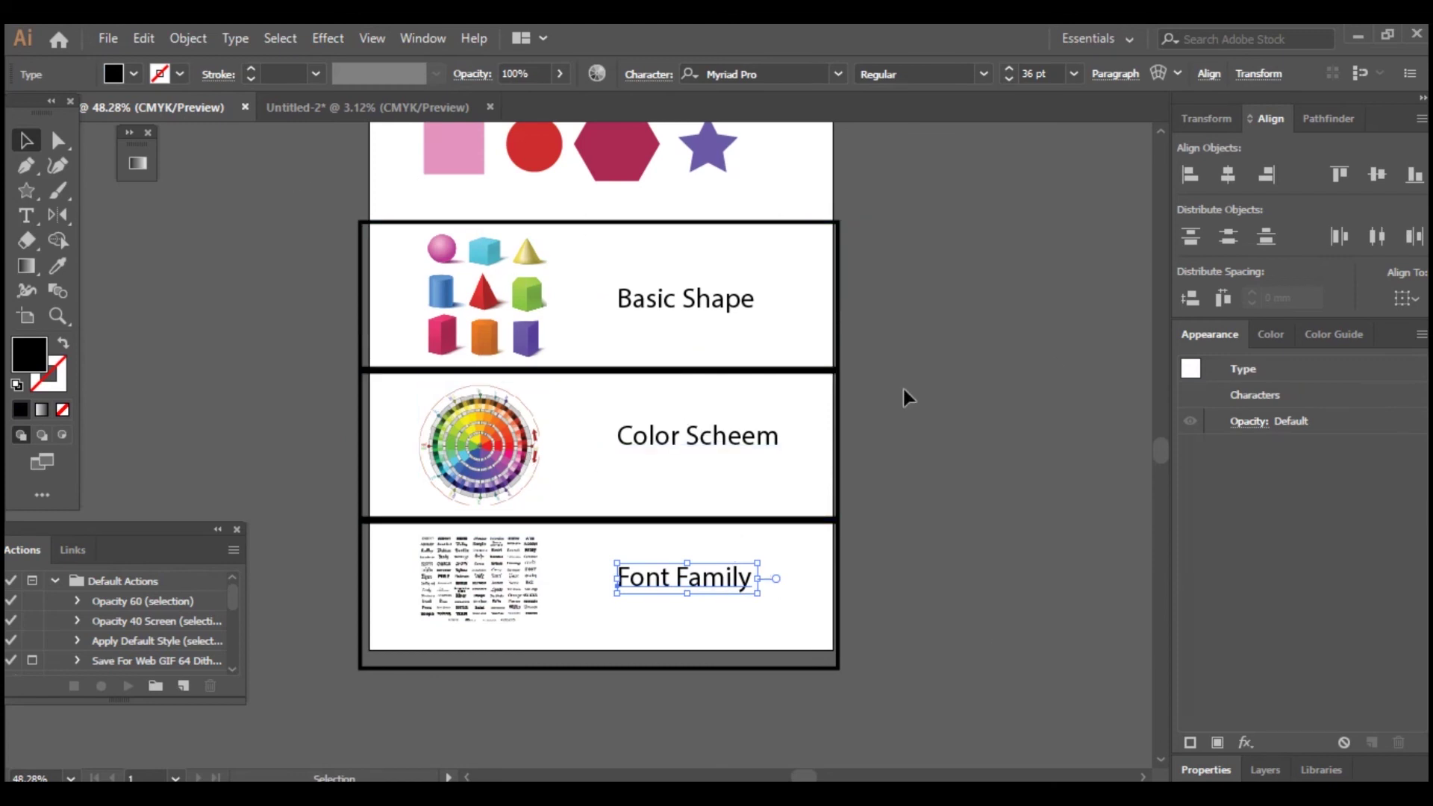
{"action": "key", "text": "ctrl+n"}
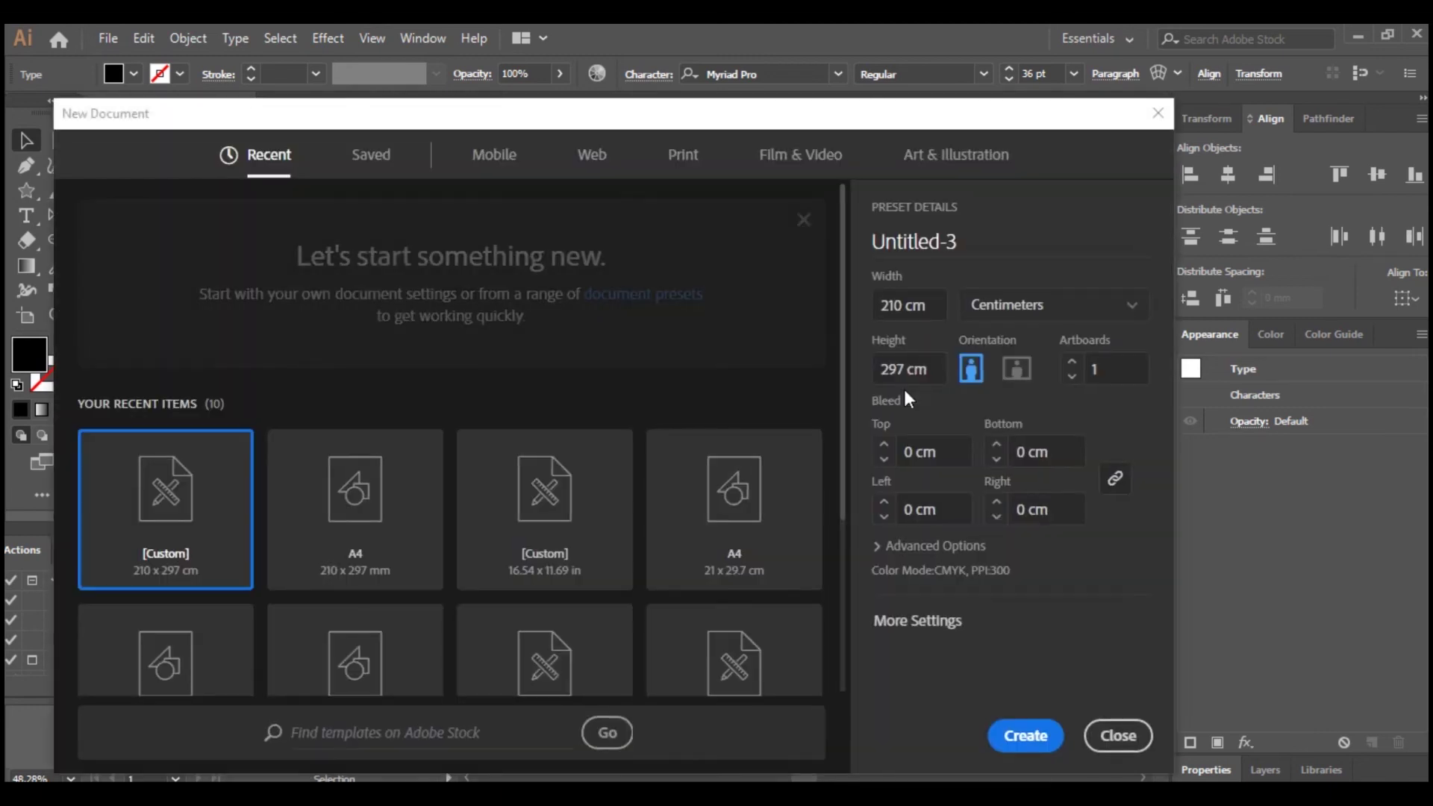
{"action": "left_click_drag", "start_coordinate": [548, 125], "coordinate": [619, 87]}
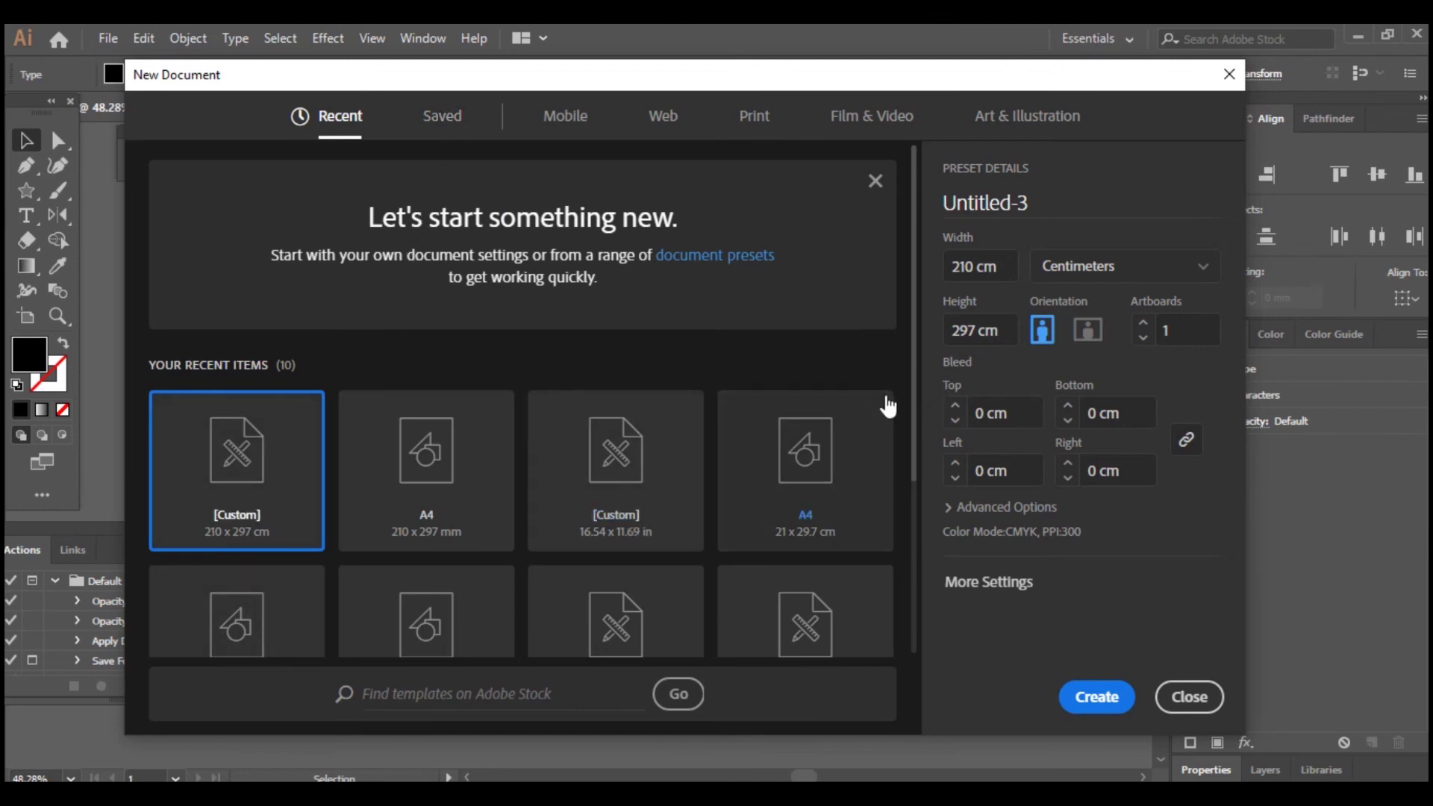
{"action": "mouse_move", "coordinate": [912, 415]}
{"action": "left_mouse_down"}
{"action": "mouse_move", "coordinate": [915, 597]}
{"action": "mouse_move", "coordinate": [943, 442]}
{"action": "mouse_move", "coordinate": [934, 569]}
{"action": "mouse_move", "coordinate": [944, 402]}
{"action": "left_mouse_up"}
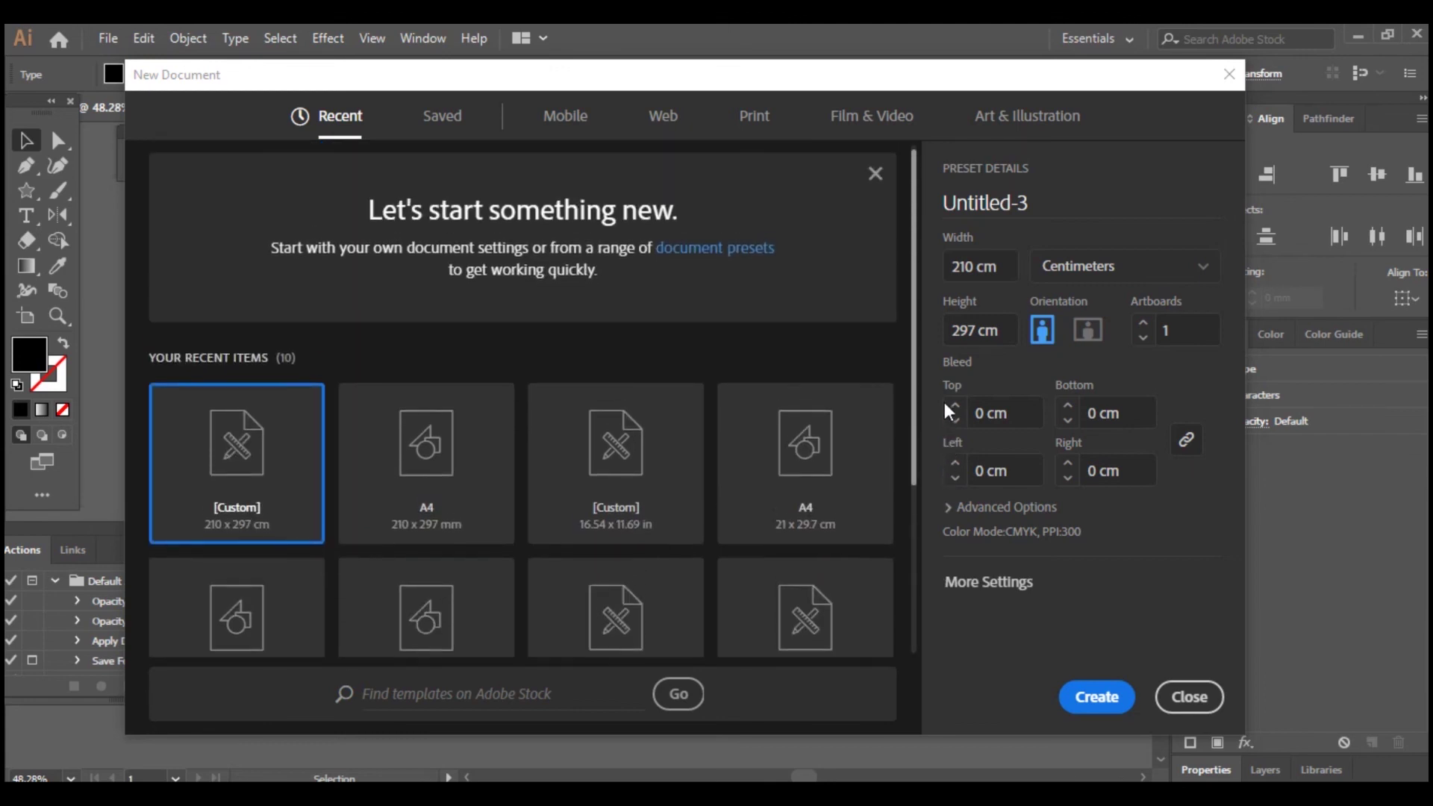
{"action": "mouse_move", "coordinate": [939, 464]}
{"action": "left_mouse_down"}
{"action": "mouse_move", "coordinate": [938, 579]}
{"action": "mouse_move", "coordinate": [962, 333]}
{"action": "left_mouse_up"}
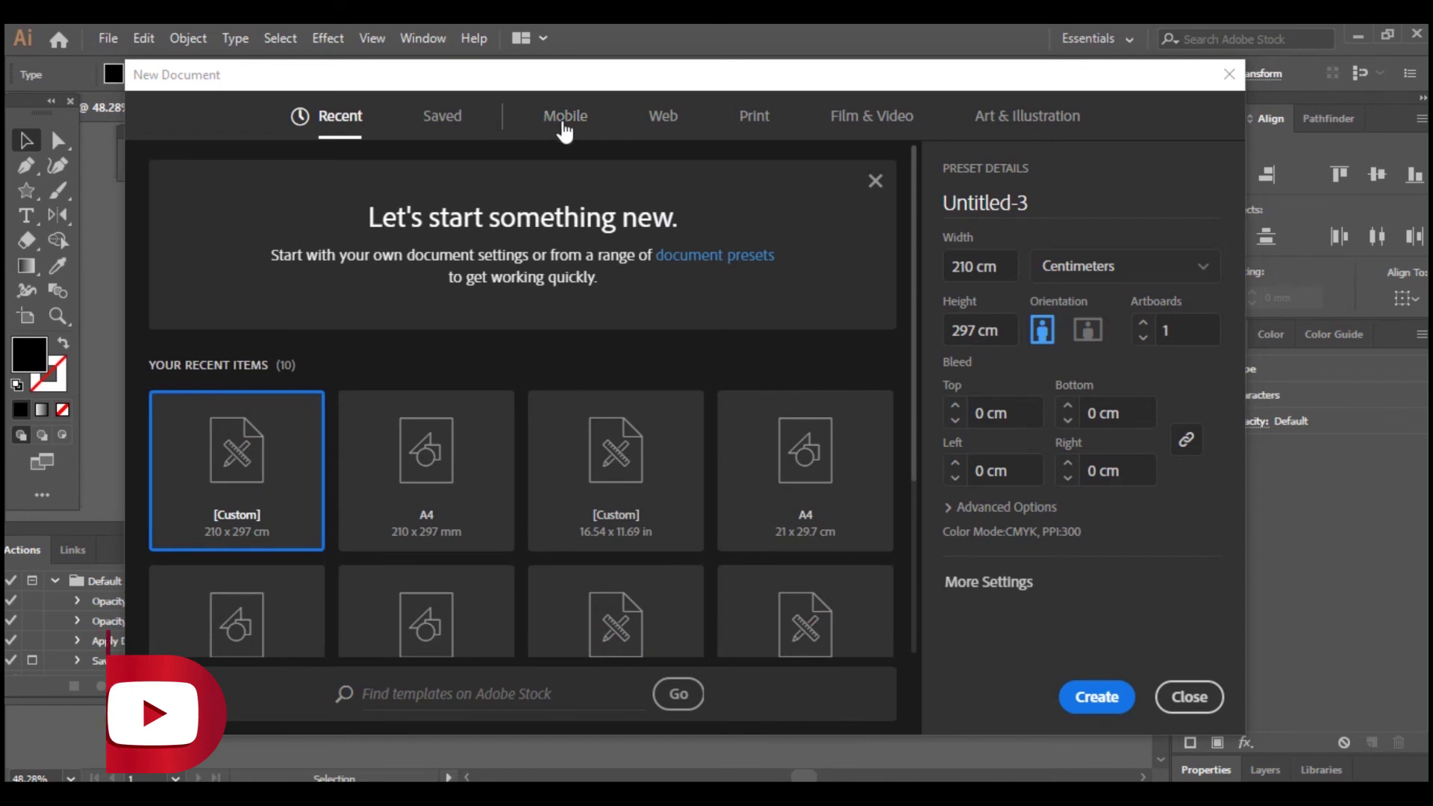
Browse the Mobile, Web, Print, Film & Video and Art & Illustration presets, then create a 288 × 560 pt Postcard document
{"action": "left_click", "coordinate": [574, 133]}
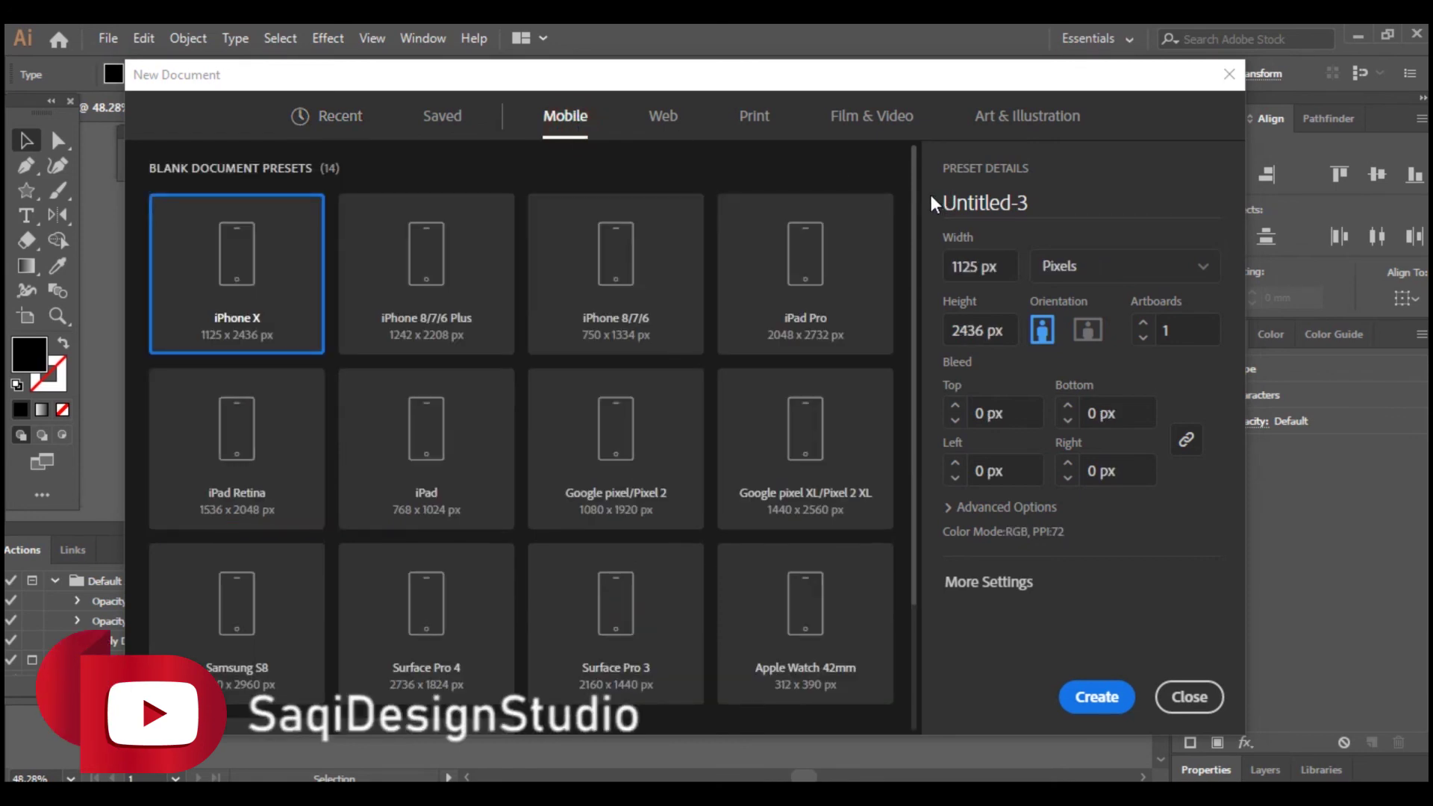
{"action": "mouse_move", "coordinate": [910, 211]}
{"action": "left_mouse_down"}
{"action": "mouse_move", "coordinate": [906, 321]}
{"action": "mouse_move", "coordinate": [599, 128]}
{"action": "left_mouse_up"}
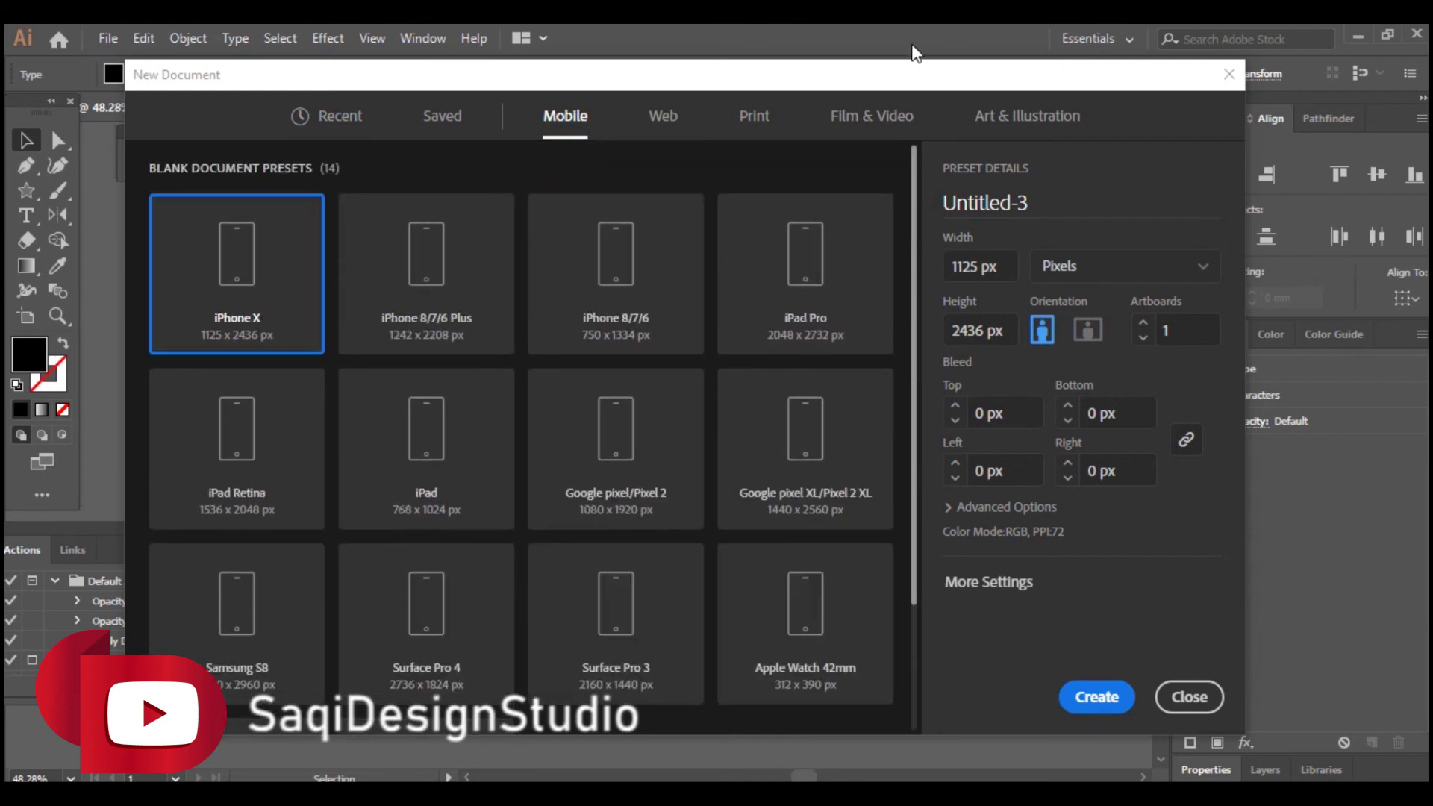
{"action": "left_click", "coordinate": [678, 119]}
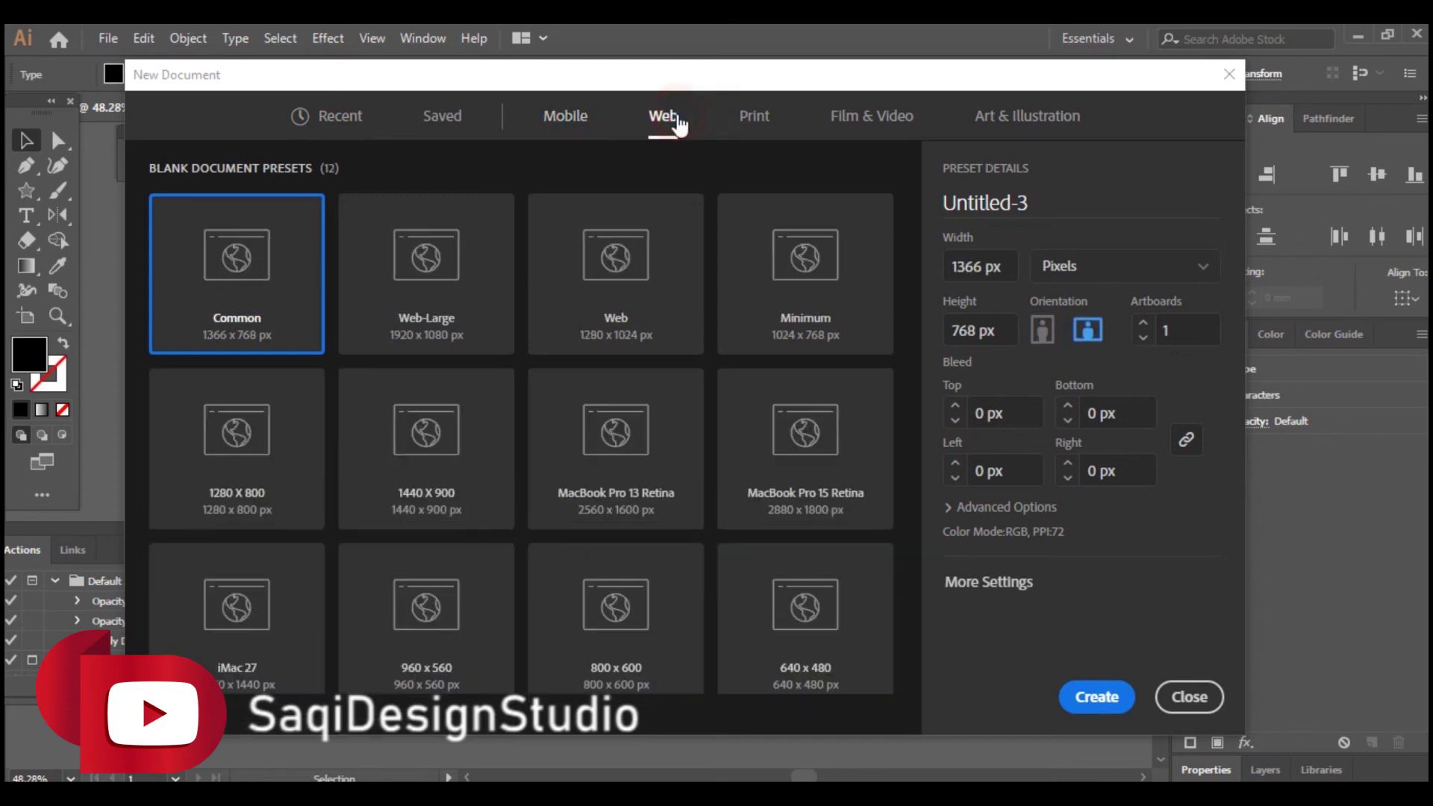
{"action": "left_click", "coordinate": [747, 123]}
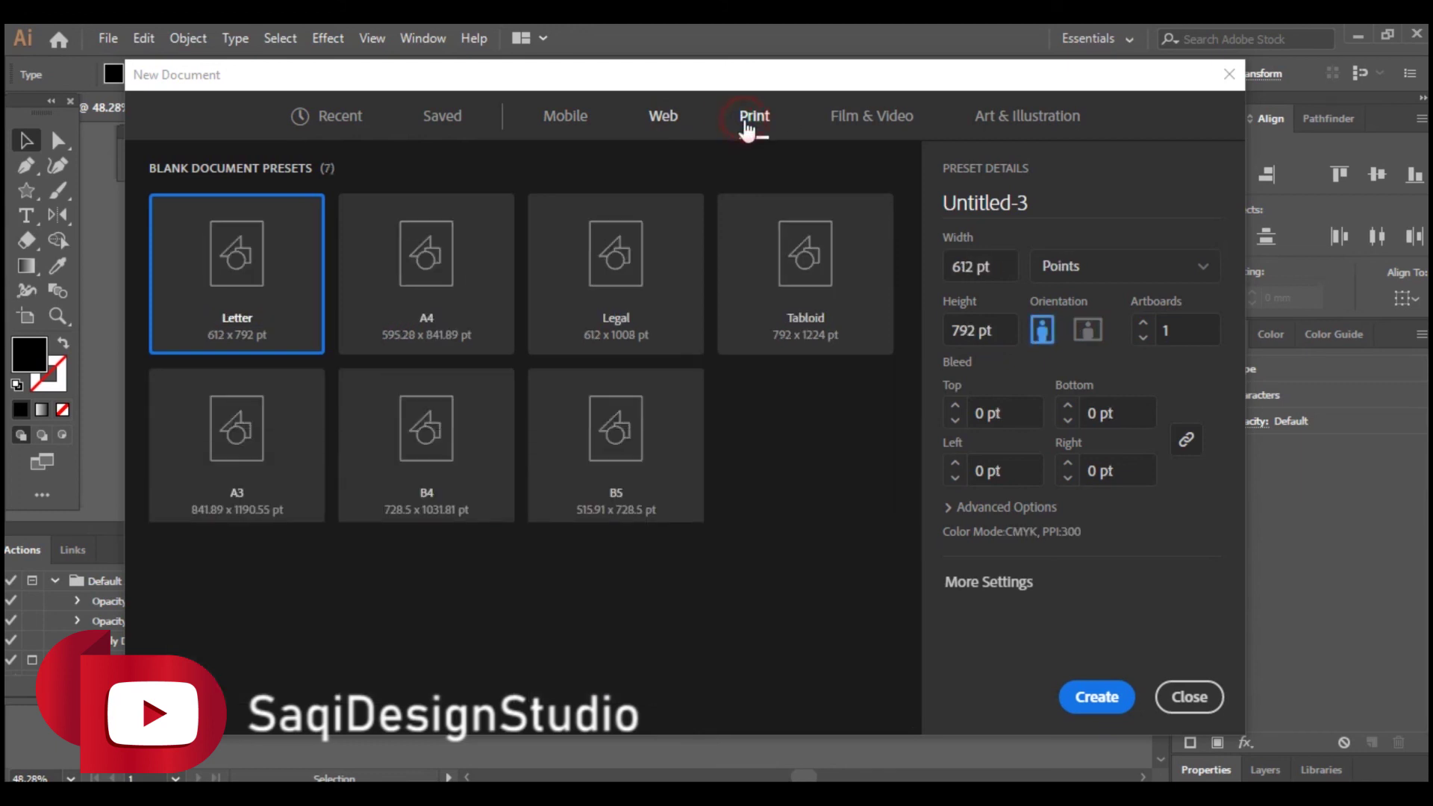
{"action": "left_click", "coordinate": [890, 121]}
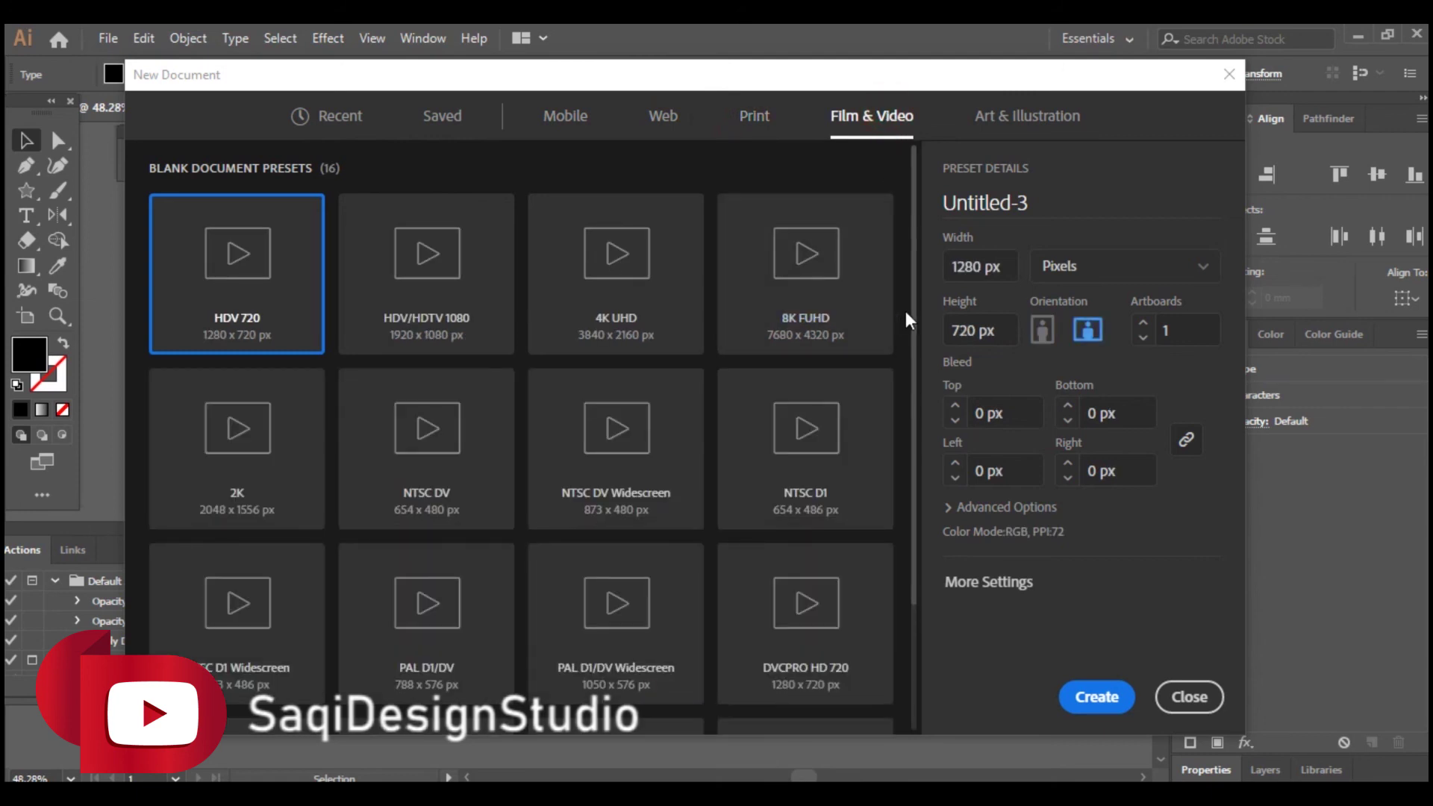
{"action": "mouse_move", "coordinate": [916, 316]}
{"action": "left_mouse_down"}
{"action": "mouse_move", "coordinate": [919, 470]}
{"action": "mouse_move", "coordinate": [909, 279]}
{"action": "left_mouse_up"}
{"action": "left_click", "coordinate": [1044, 112]}
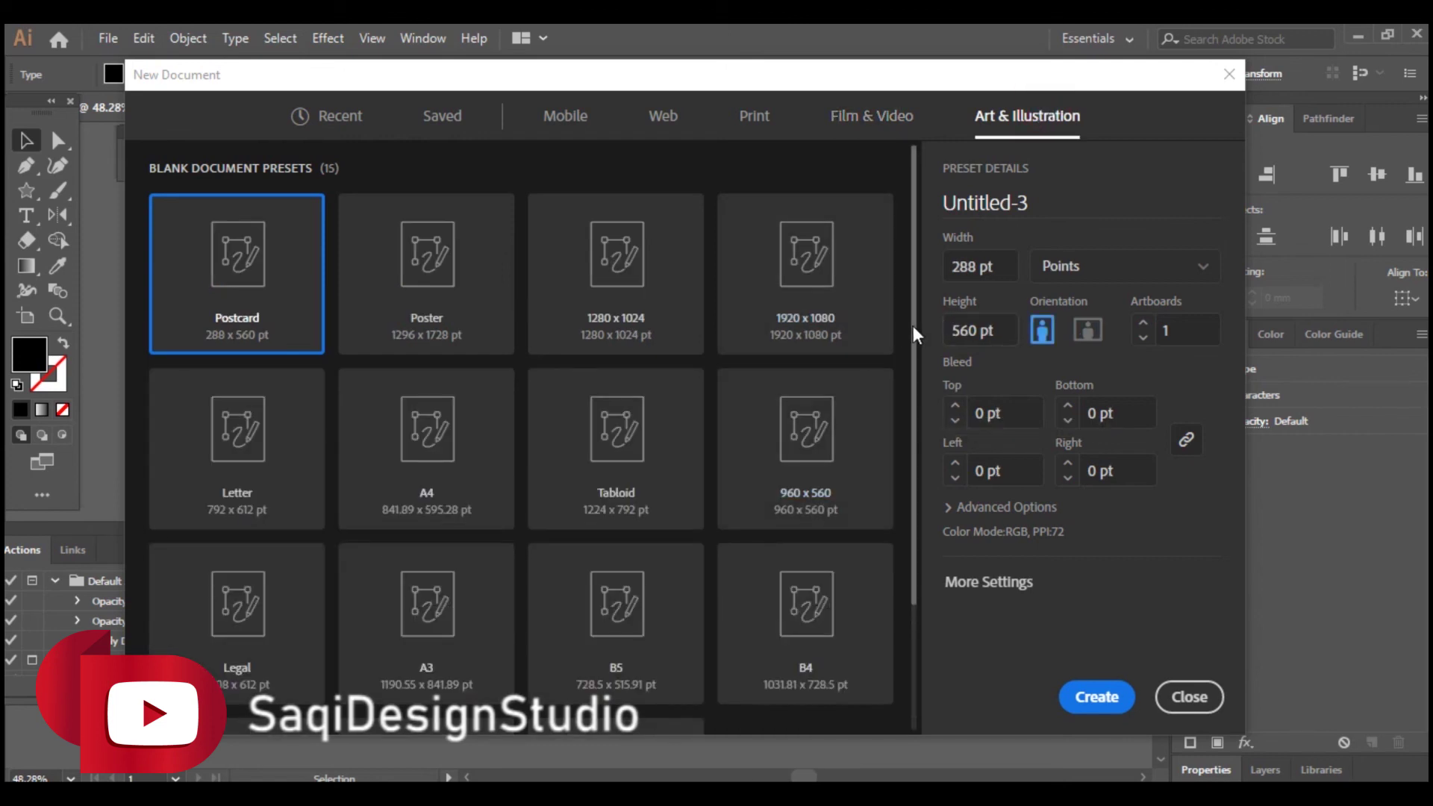
{"action": "left_click_drag", "start_coordinate": [917, 344], "coordinate": [890, 711]}
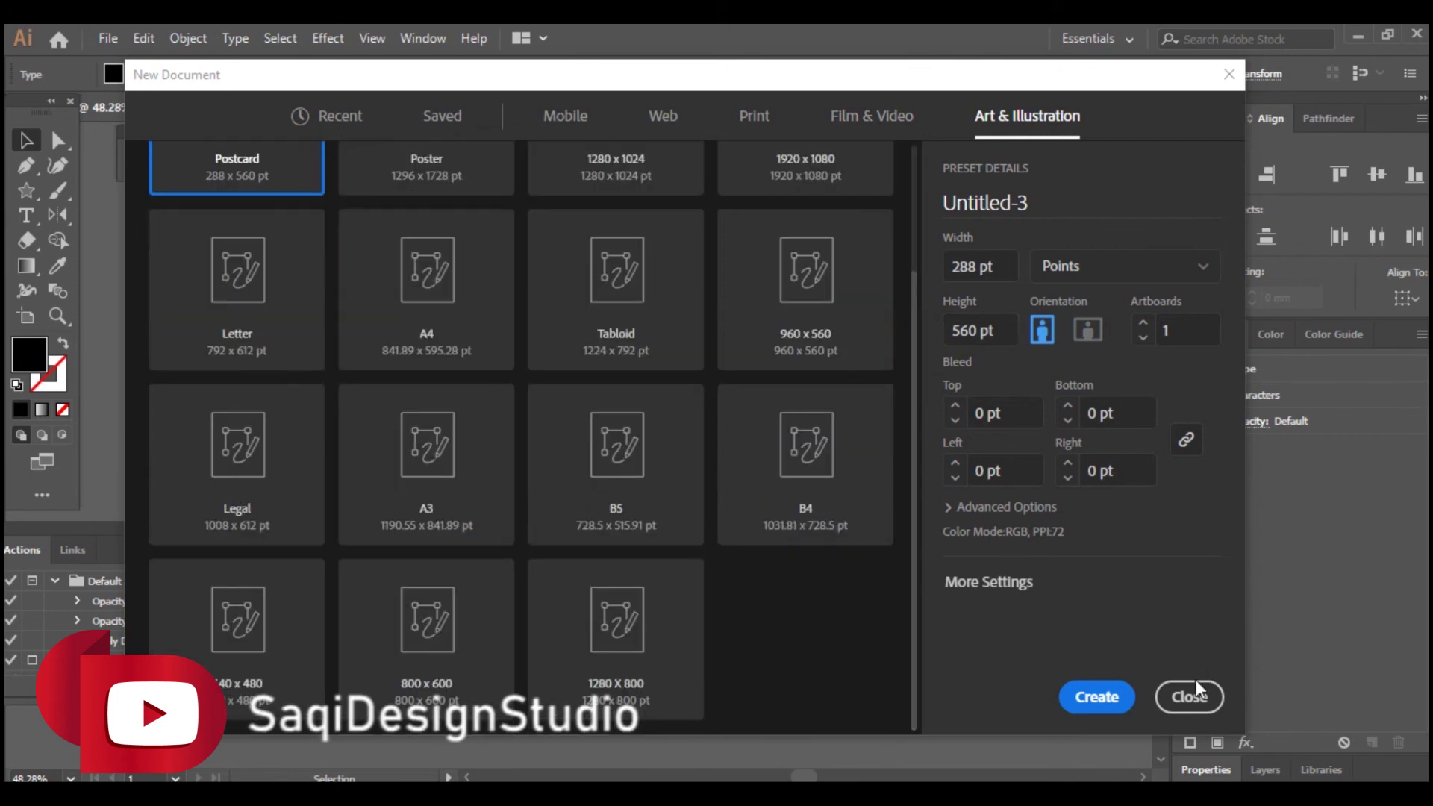
{"action": "left_click", "coordinate": [1094, 695]}
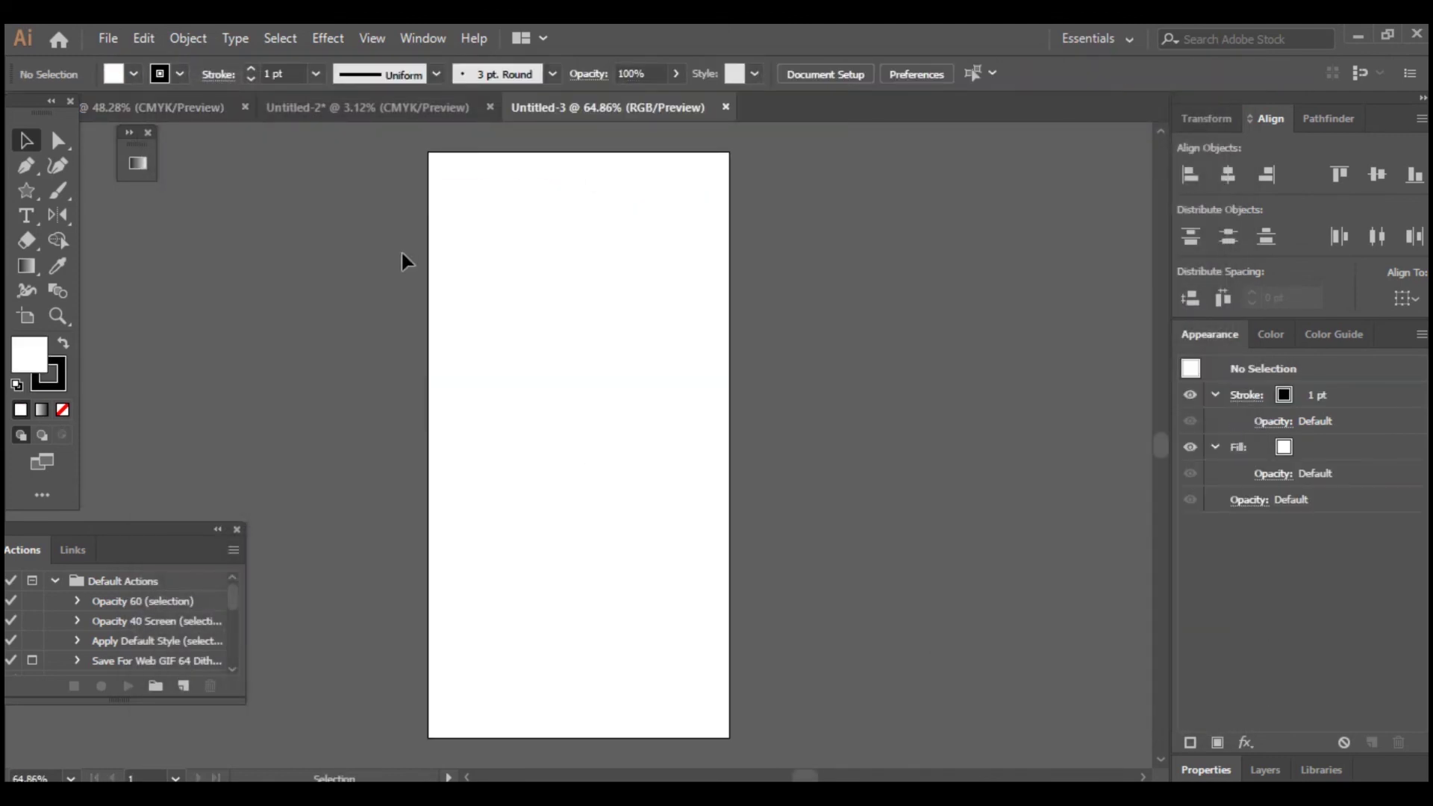
Return to the course page document, zoom in, and select the four shapes under the title
{"action": "left_click", "coordinate": [369, 102]}
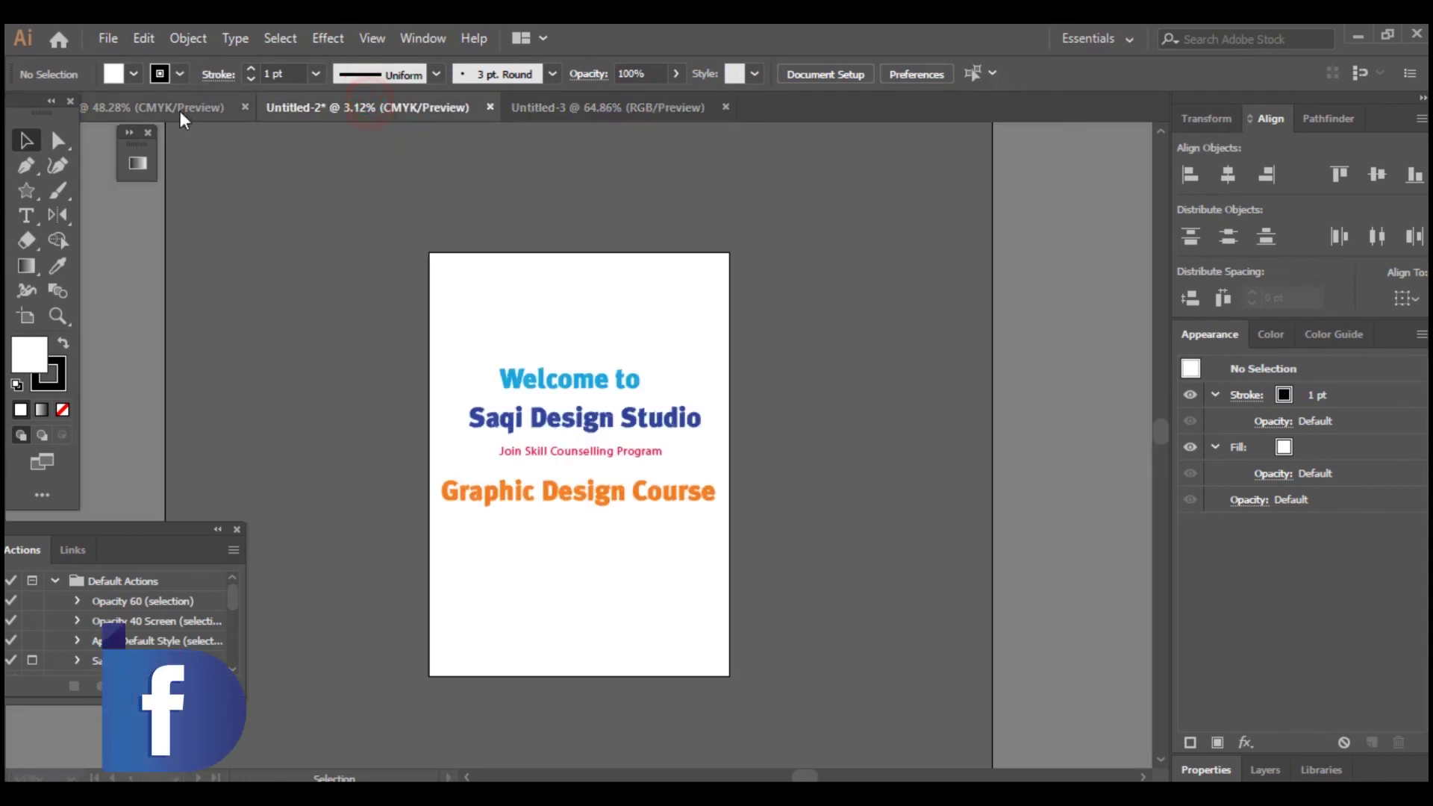
{"action": "left_click", "coordinate": [181, 110]}
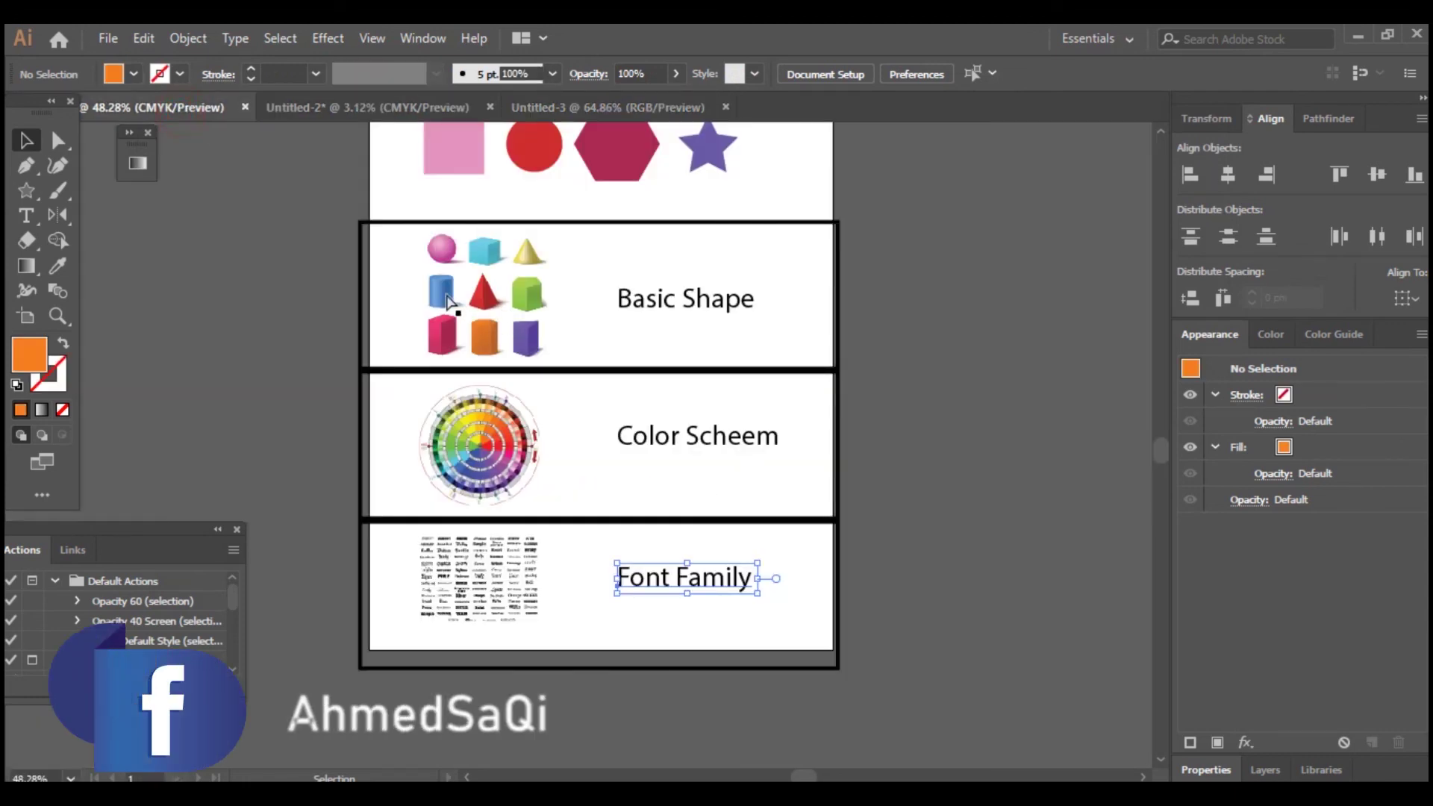
{"action": "scroll", "coordinate": [462, 302], "scroll_direction": "down", "scroll_amount": 2}
{"action": "key", "text": "z"}
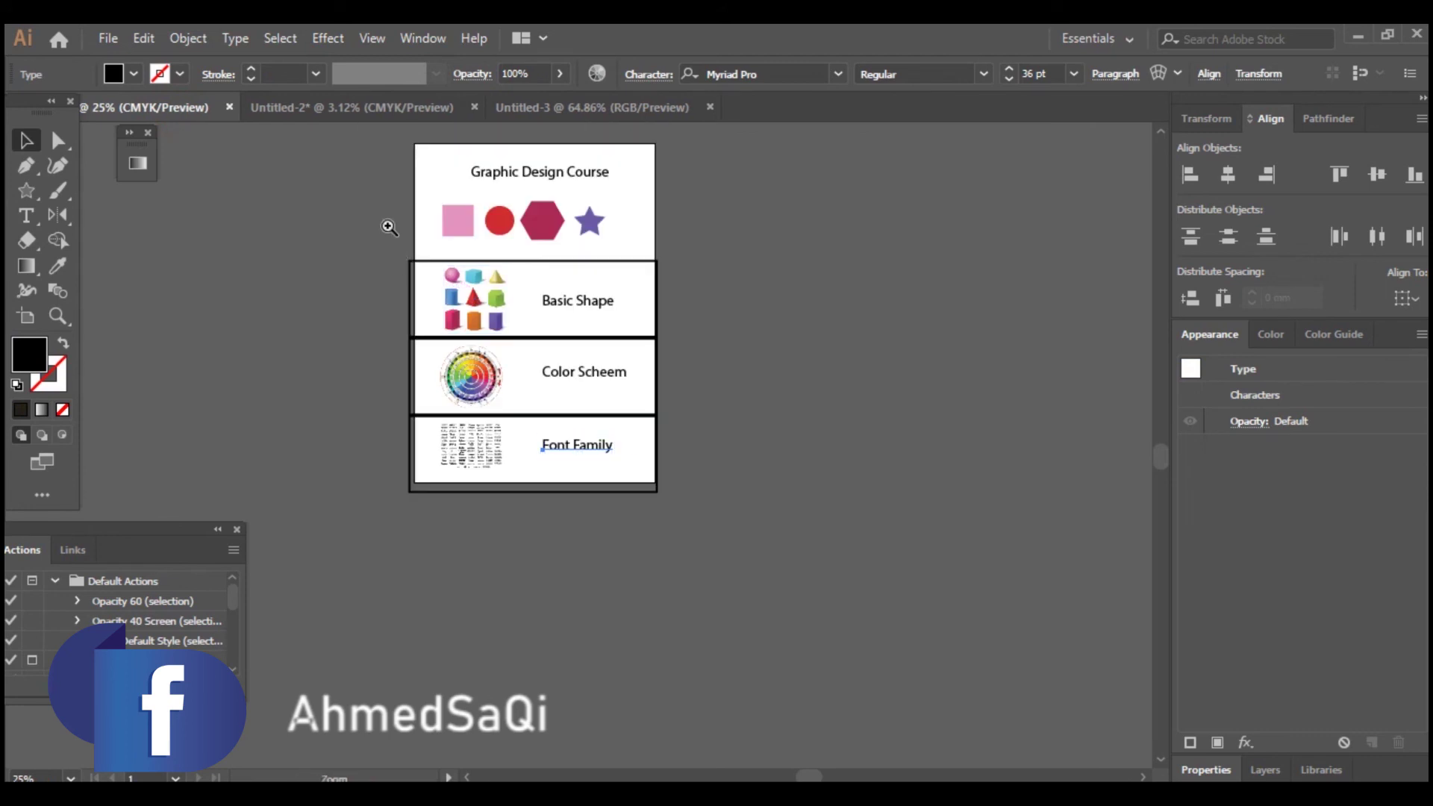
{"action": "left_click_drag", "start_coordinate": [375, 152], "coordinate": [739, 524]}
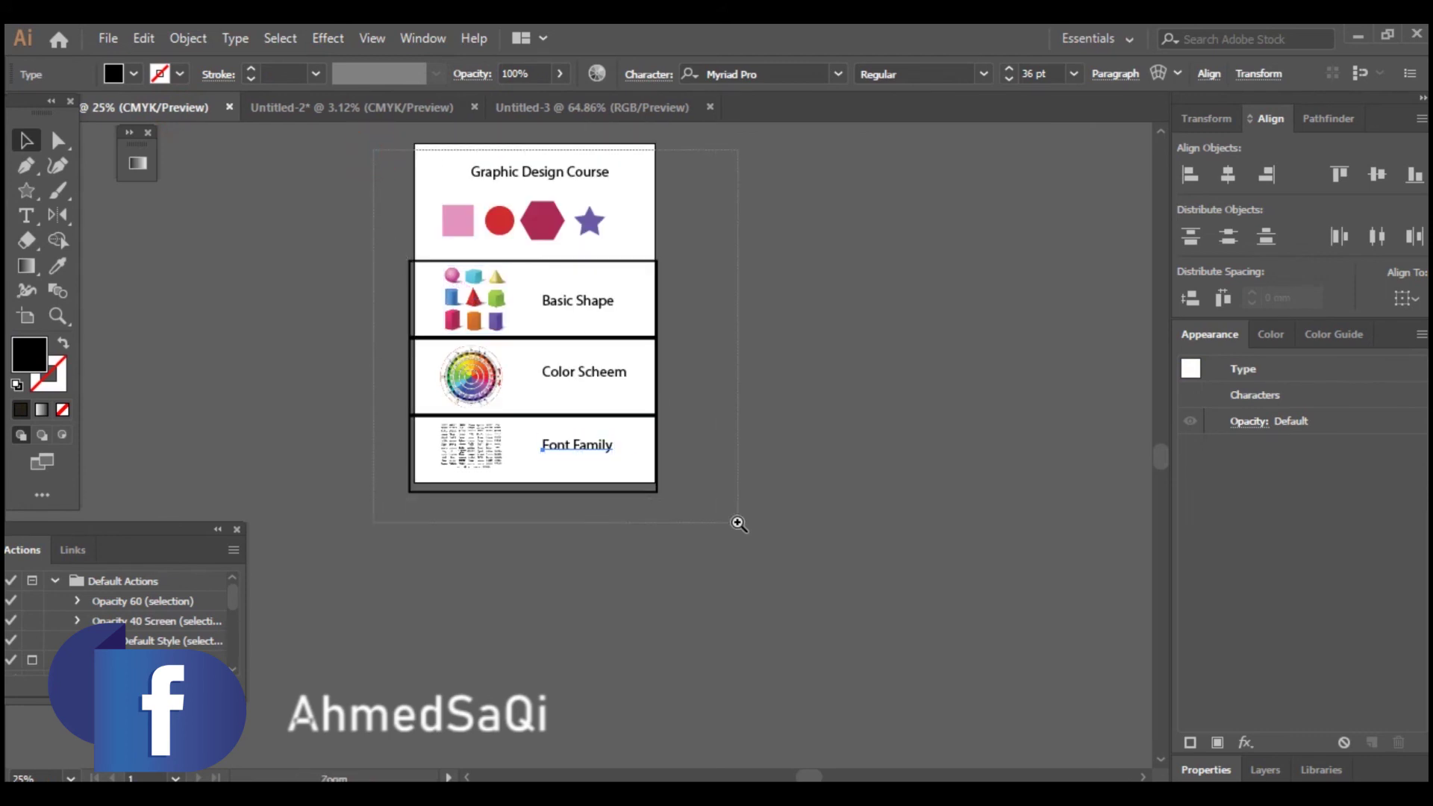
{"action": "key", "text": "v"}
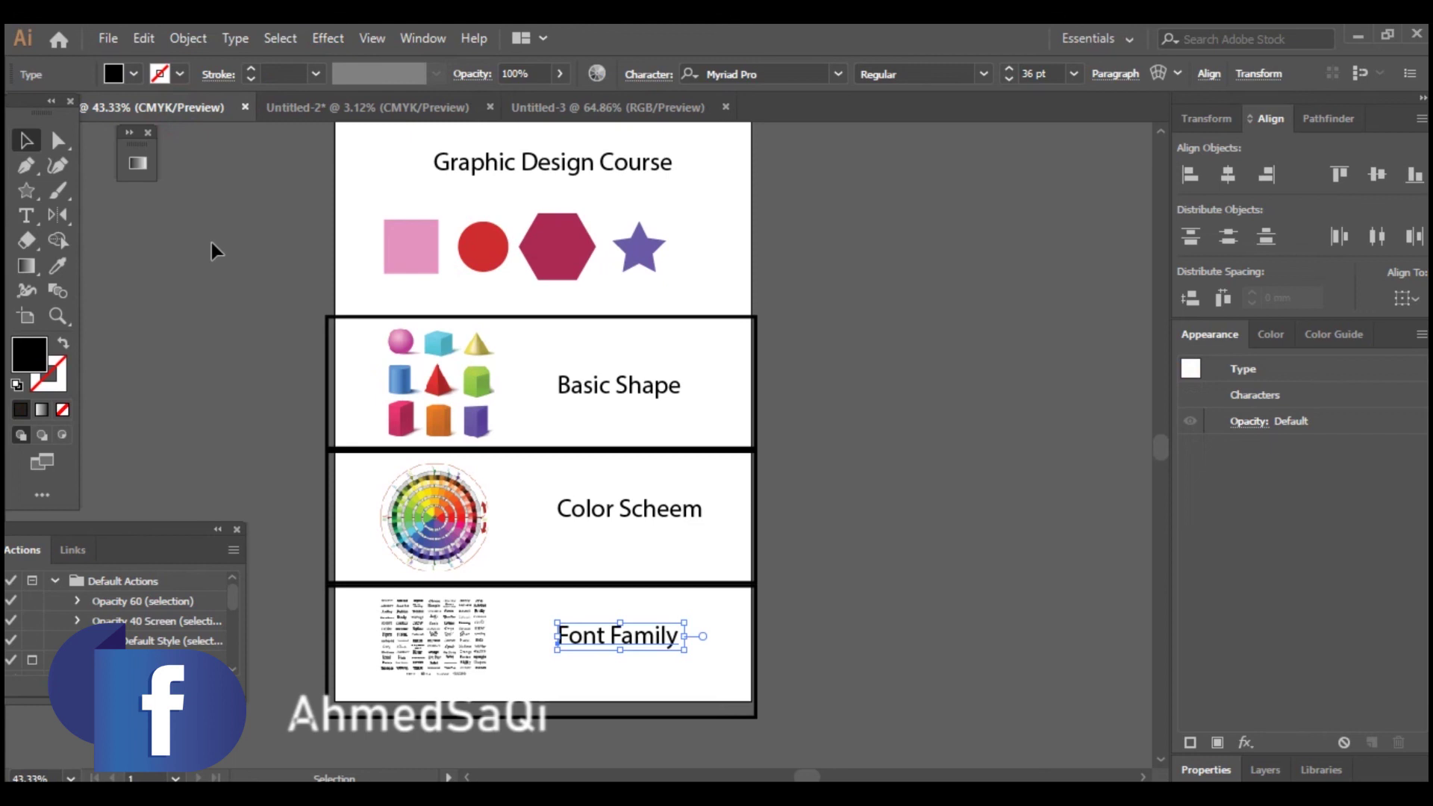
{"action": "left_click_drag", "start_coordinate": [319, 242], "coordinate": [713, 293]}
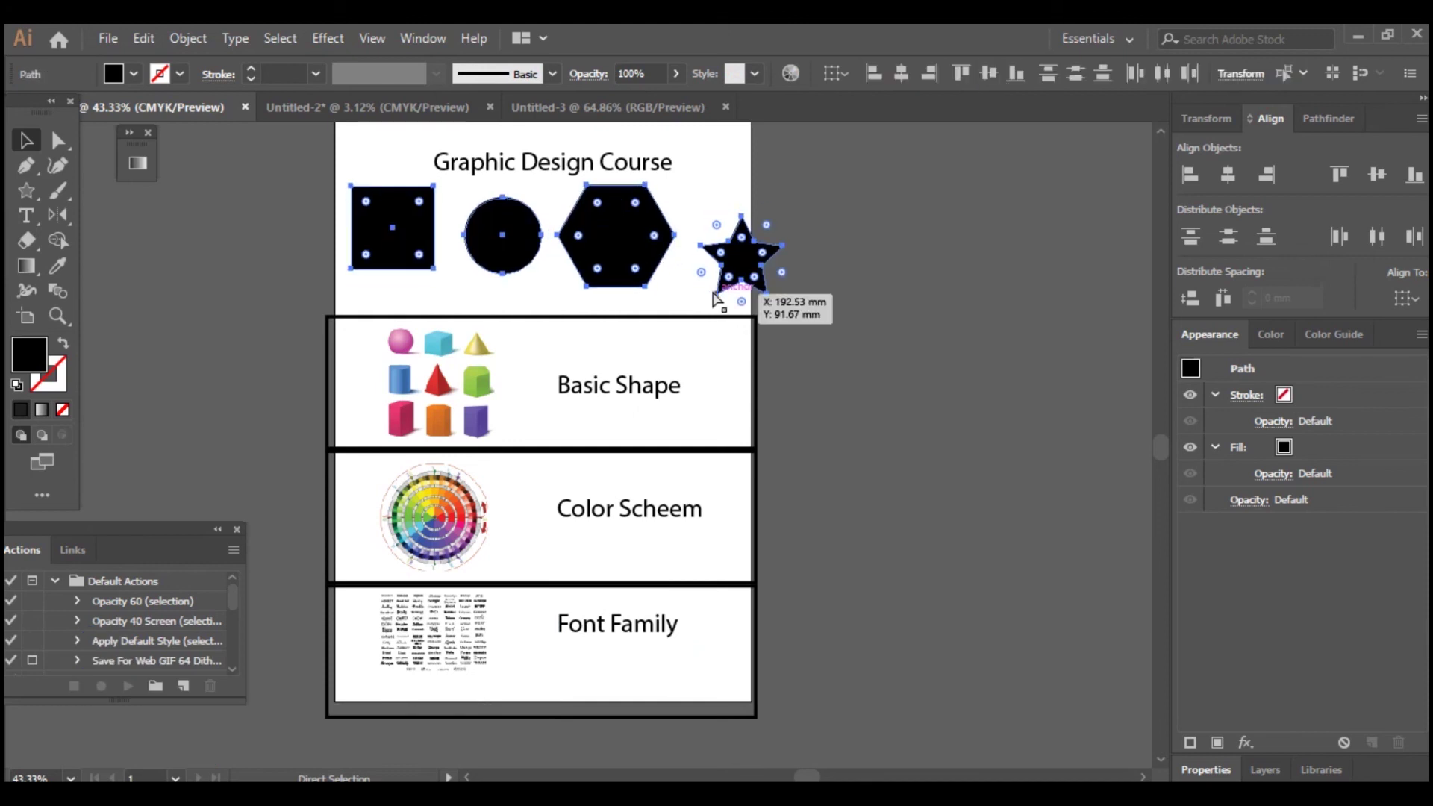
Undo twice to bring back the Drawing row beneath the title, then zoom in on the page
{"action": "key", "text": "ctrl+z"}
{"action": "key", "text": "ctrl+z"}
{"action": "key", "text": "ctrl+z"}
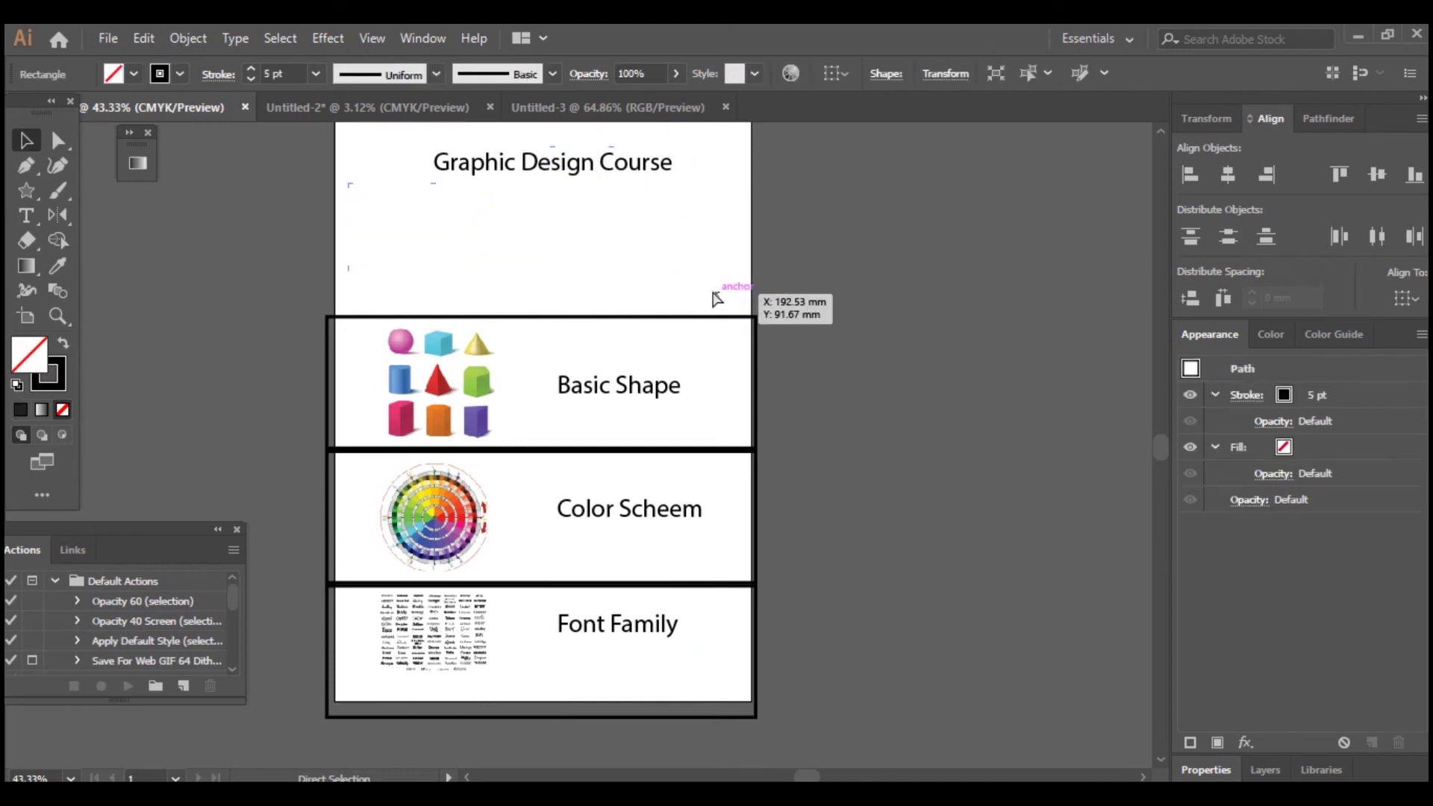
{"action": "key", "text": "ctrl+z"}
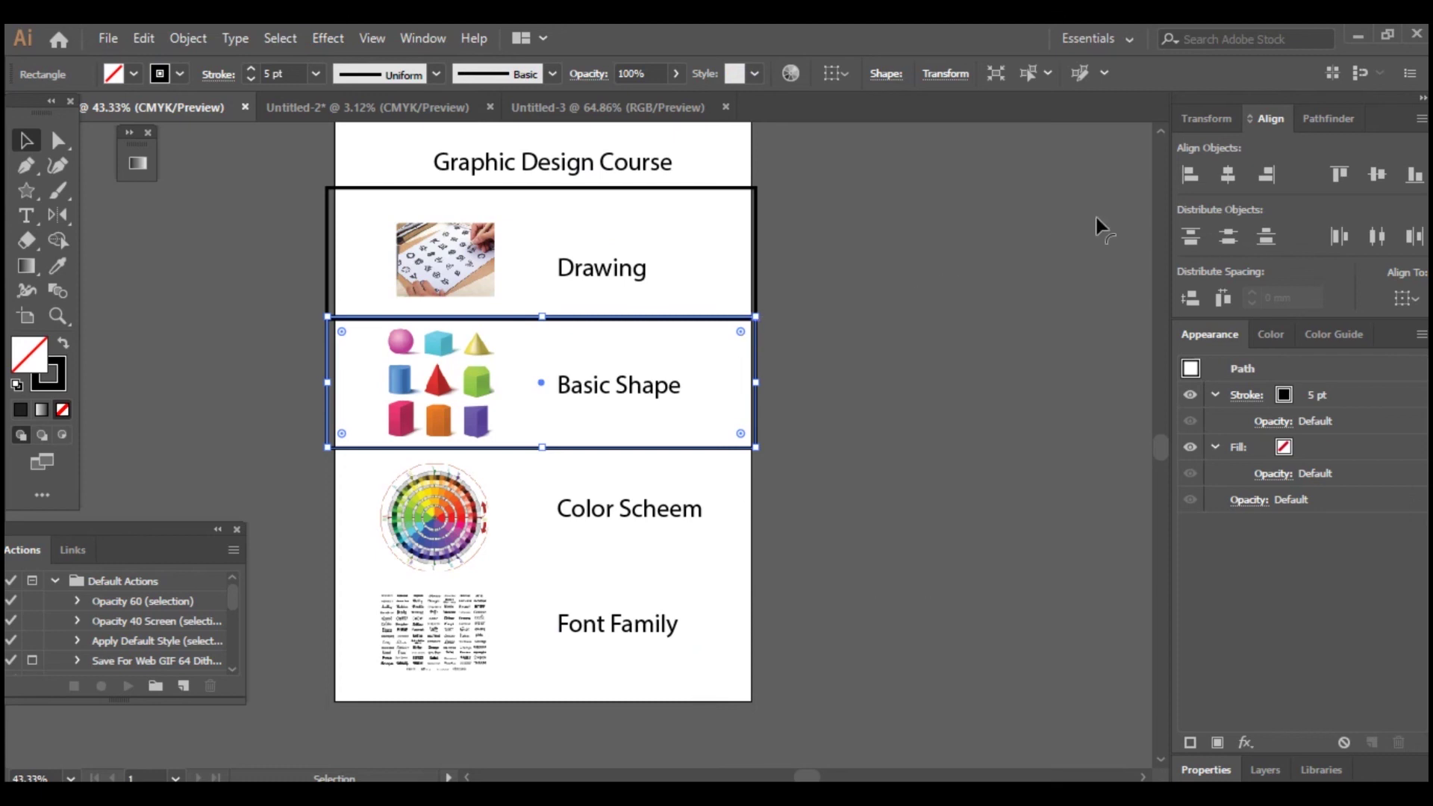
{"action": "key", "text": "ctrl+minus"}
{"action": "key", "text": "ctrl+minus"}
{"action": "key", "text": "ctrl+minus"}
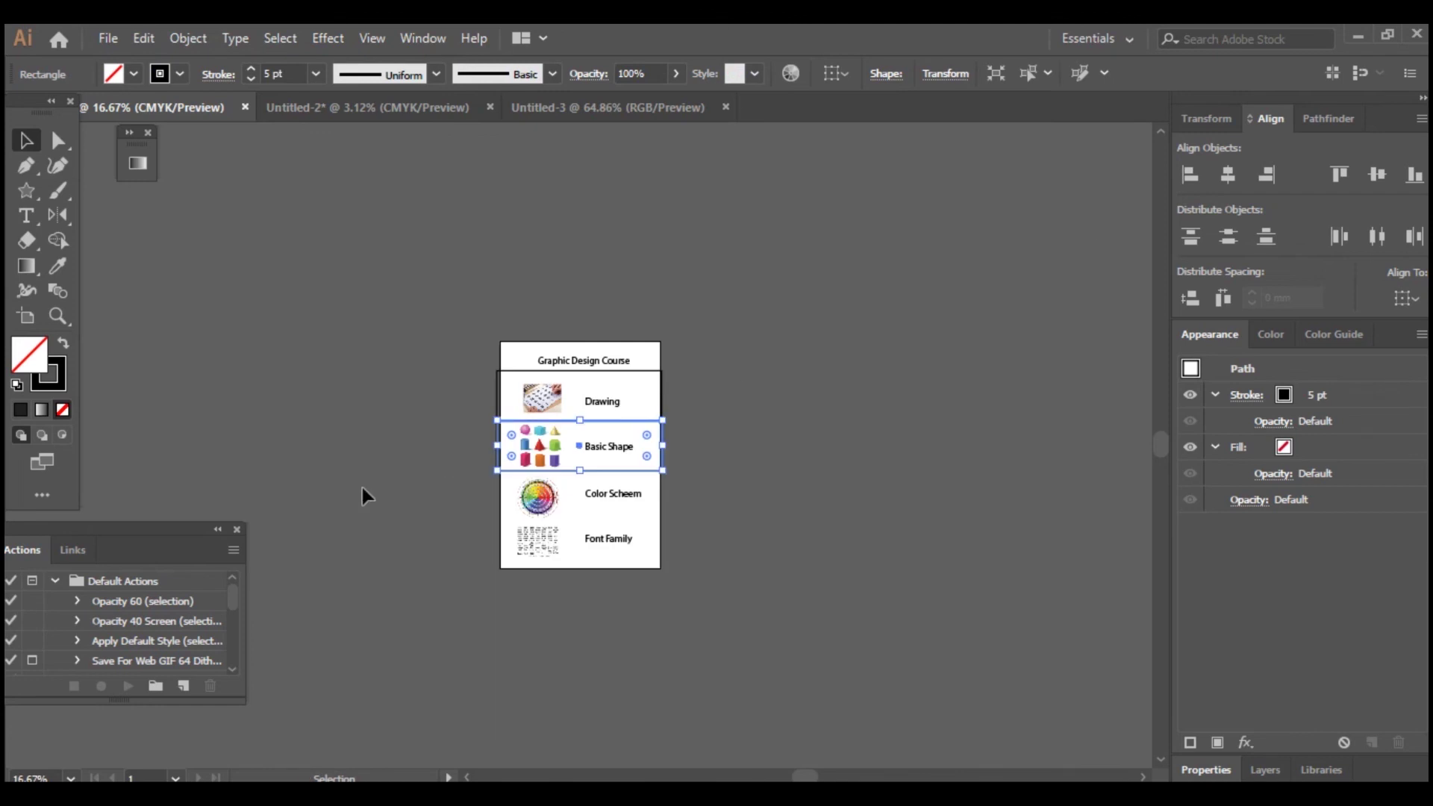
{"action": "left_click_drag", "start_coordinate": [312, 299], "coordinate": [852, 558]}
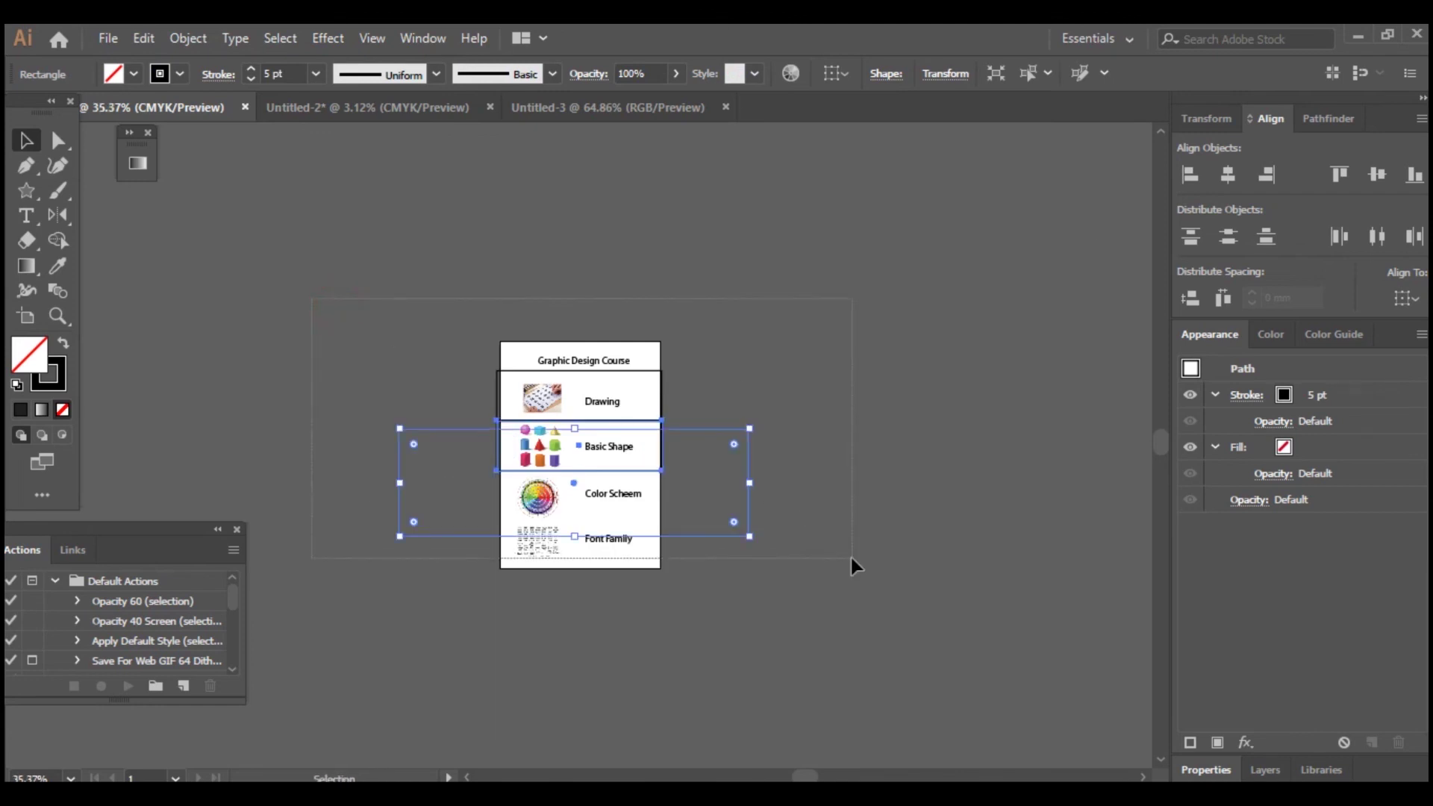
{"action": "left_click", "coordinate": [303, 313]}
{"action": "key", "text": "z"}
{"action": "left_click_drag", "start_coordinate": [333, 225], "coordinate": [835, 760]}
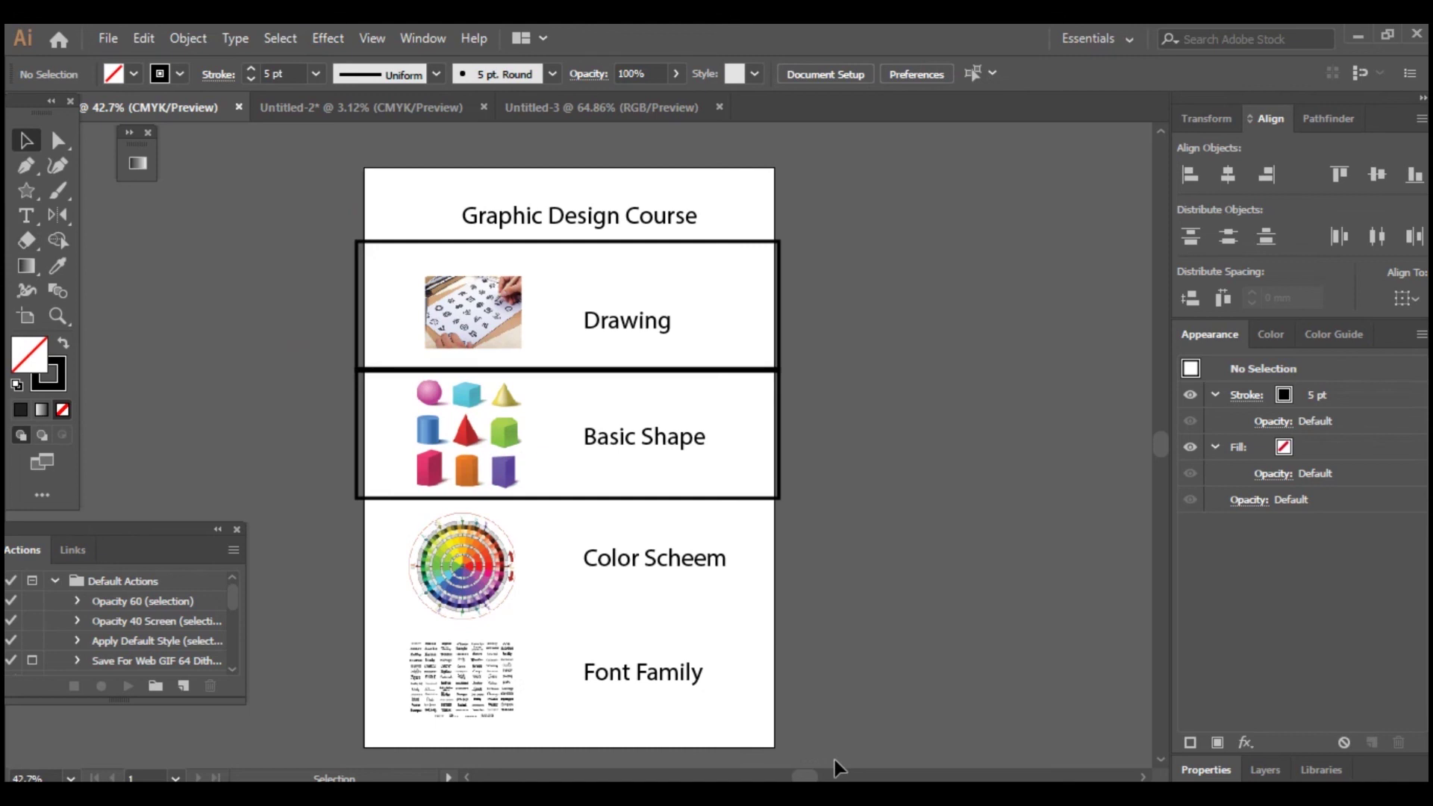